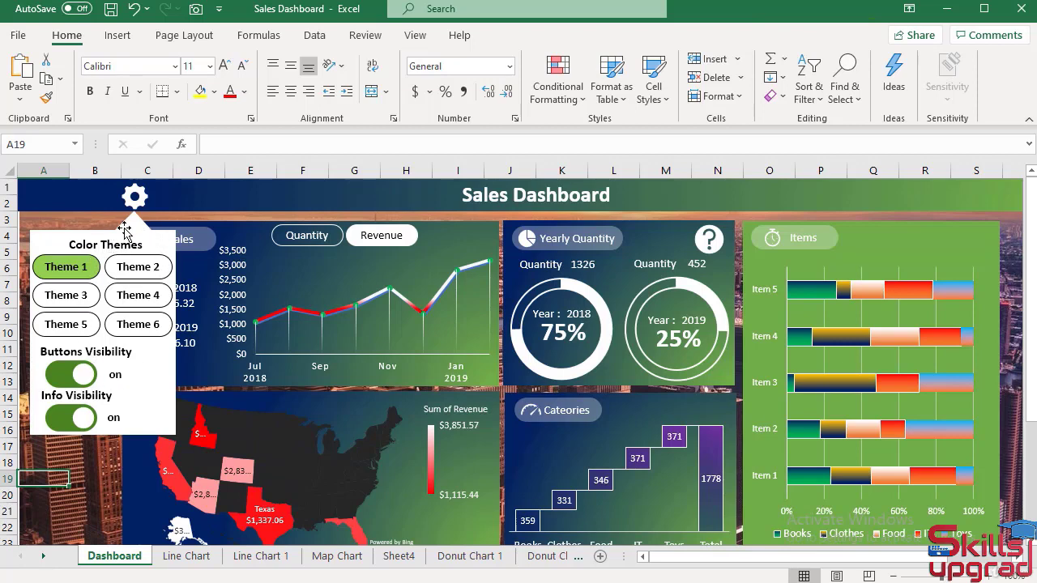
# Group the settings panel's speech bubble, Color Themes title, six theme buttons, visibility labels, toggles and on labels into one object
pyautogui.click(139, 235)
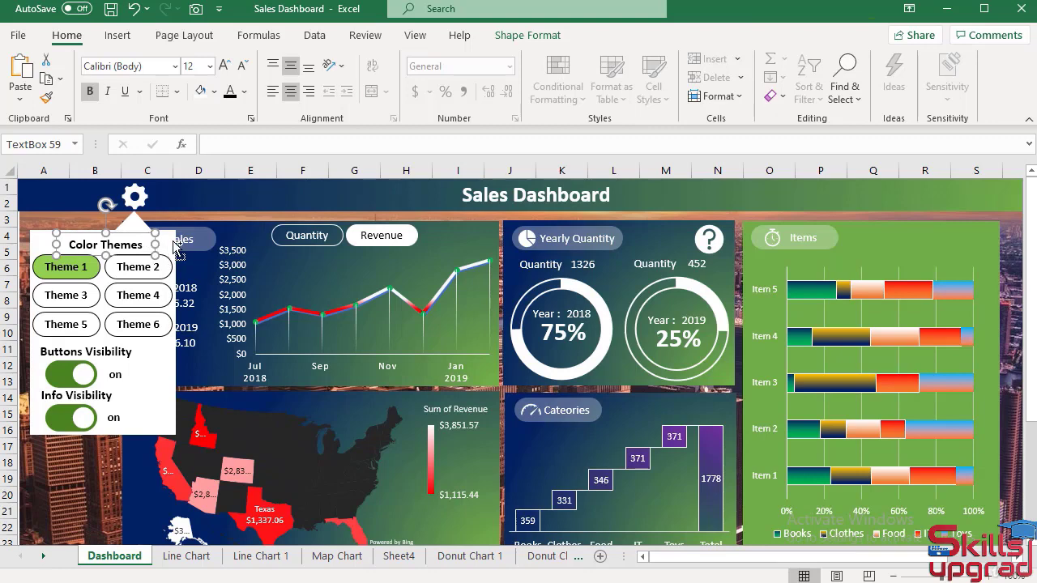
pyautogui.keyDown('shift'); pyautogui.click(172, 240); pyautogui.keyUp('shift')
pyautogui.keyDown('shift'); pyautogui.click(165, 269); pyautogui.keyUp('shift')
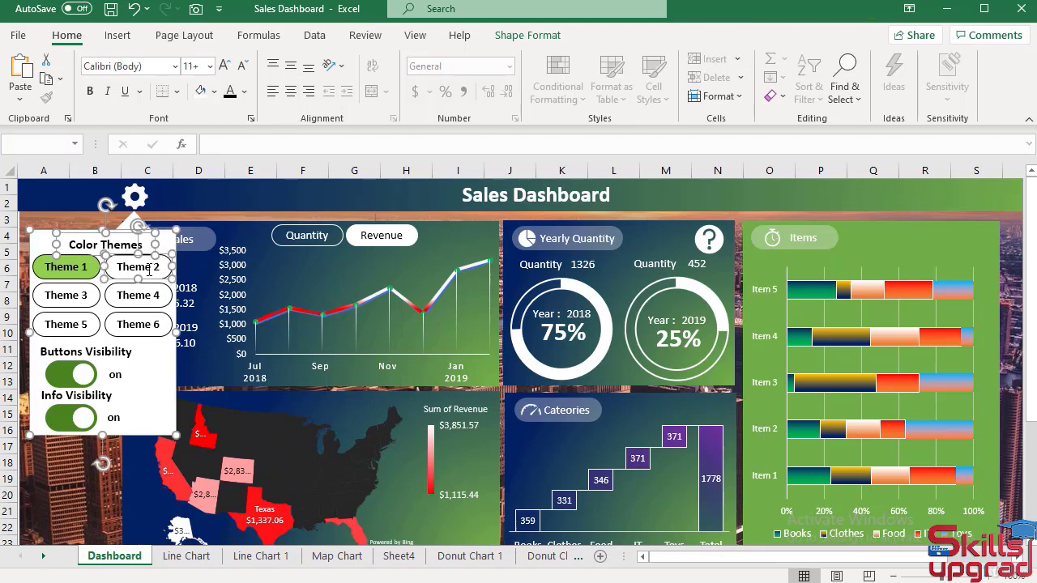
pyautogui.keyDown('shift'); pyautogui.click(97, 274); pyautogui.keyUp('shift')
pyautogui.keyDown('shift'); pyautogui.click(86, 303); pyautogui.keyUp('shift')
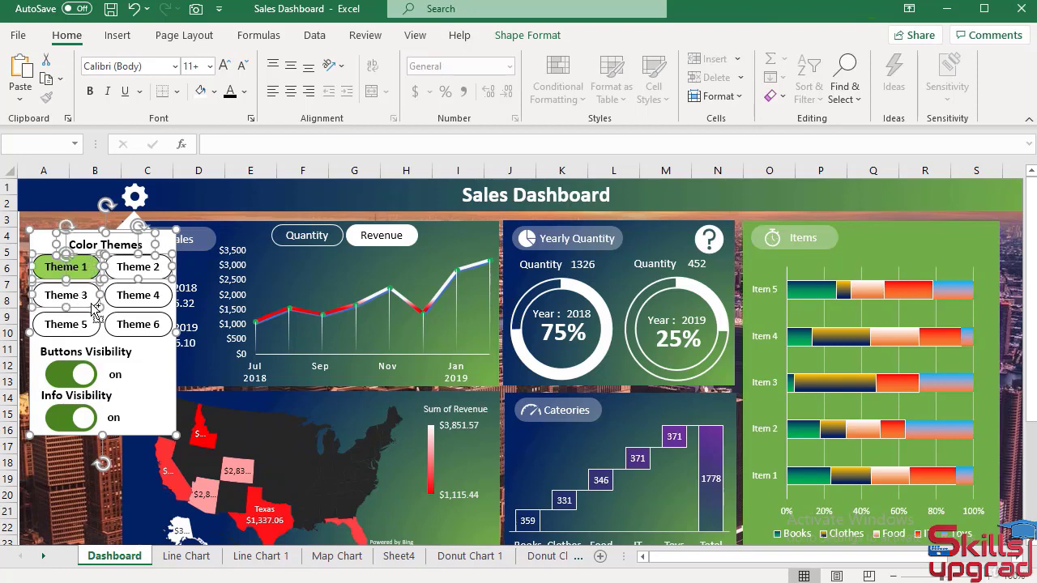
pyautogui.keyDown('shift'); pyautogui.click(124, 297); pyautogui.keyUp('shift')
pyautogui.keyDown('shift'); pyautogui.click(131, 319); pyautogui.keyUp('shift')
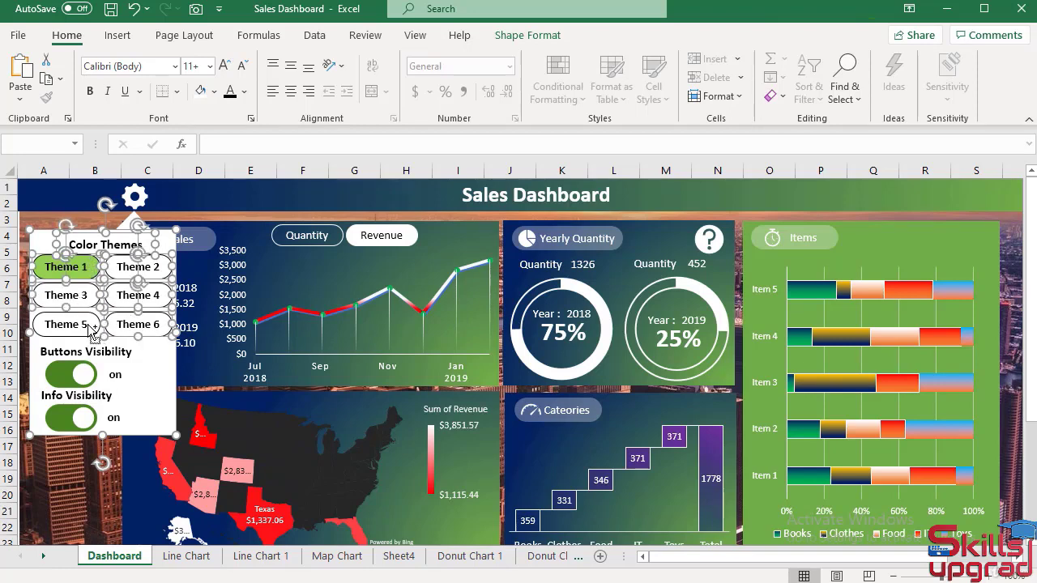
pyautogui.keyDown('shift'); pyautogui.click(91, 329); pyautogui.keyUp('shift')
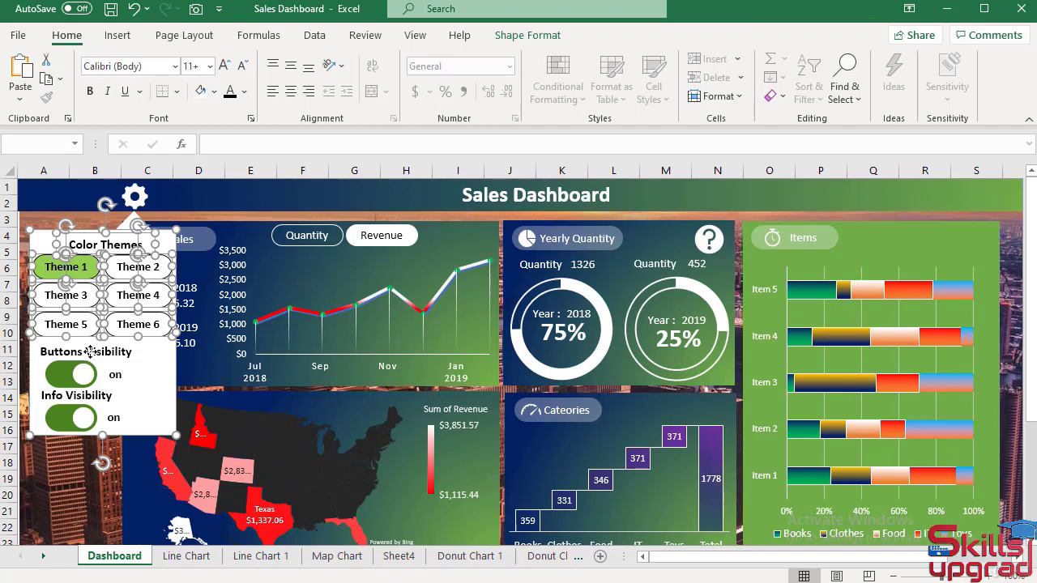
pyautogui.keyDown('shift'); pyautogui.click(93, 366); pyautogui.keyUp('shift')
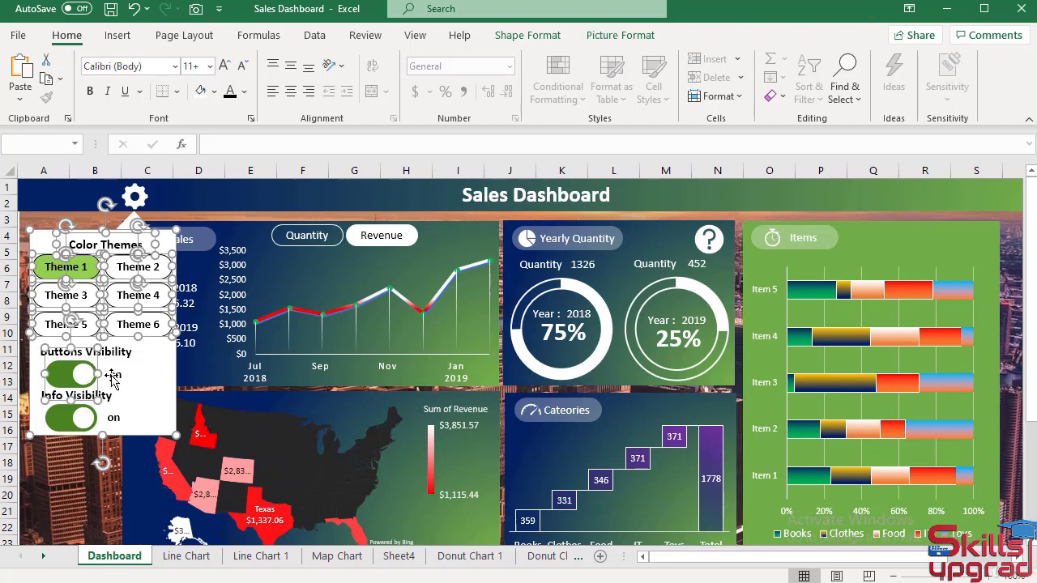
pyautogui.keyDown('shift'); pyautogui.click(115, 376); pyautogui.keyUp('shift')
pyautogui.keyDown('shift'); pyautogui.click(127, 354); pyautogui.keyUp('shift')
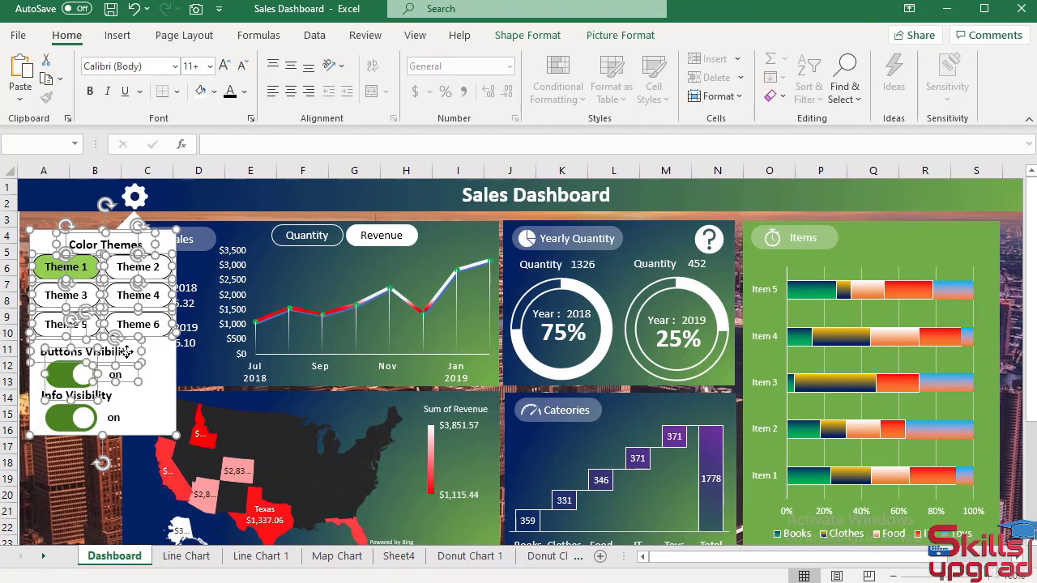
pyautogui.keyDown('ctrl'); pyautogui.click(111, 419); pyautogui.keyUp('ctrl')
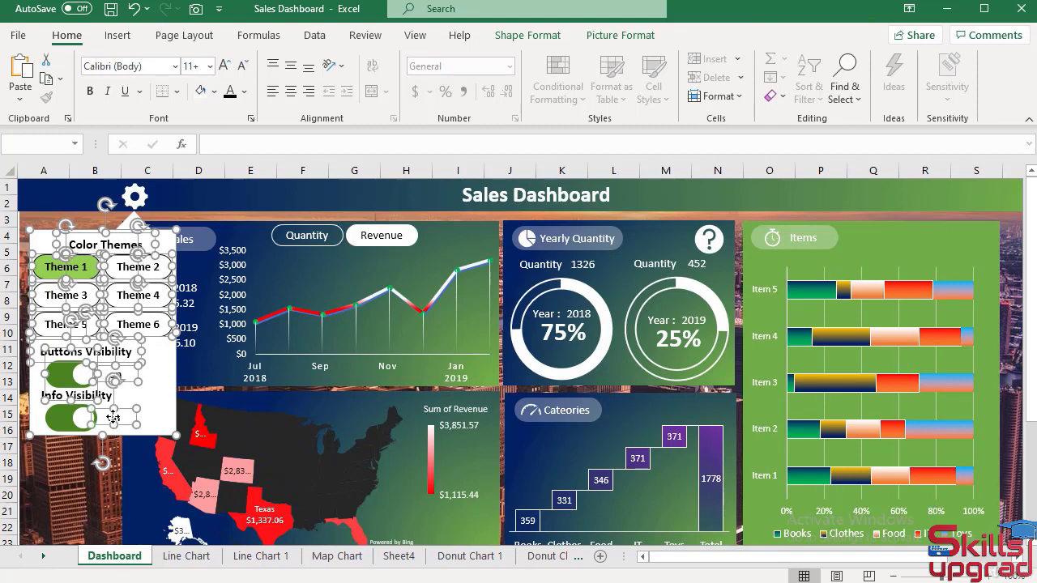
pyautogui.keyDown('ctrl'); pyautogui.click(72, 423); pyautogui.keyUp('ctrl')
pyautogui.keyDown('ctrl'); pyautogui.click(33, 395); pyautogui.keyUp('ctrl')
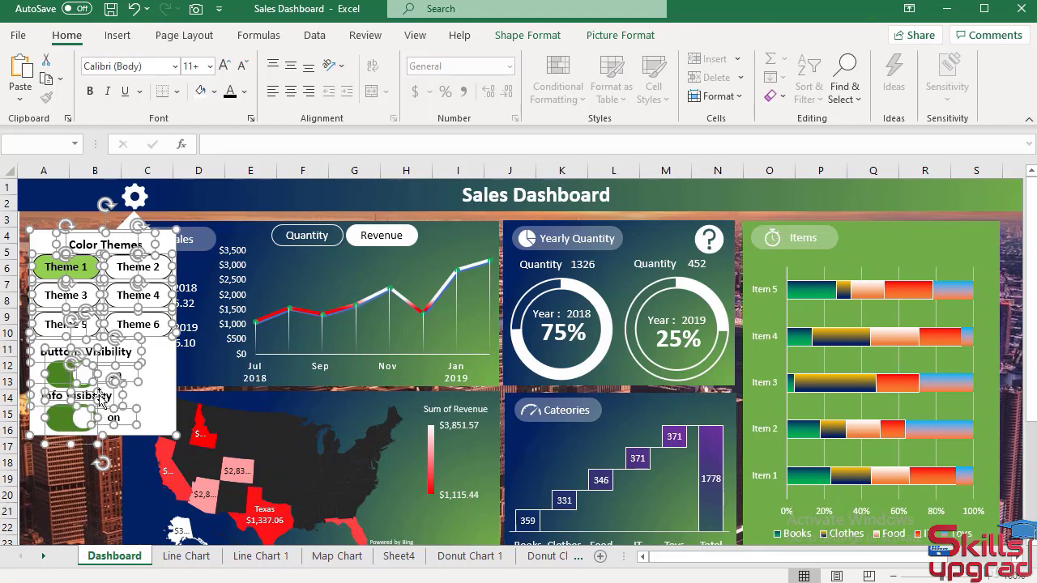
pyautogui.click(556, 35)
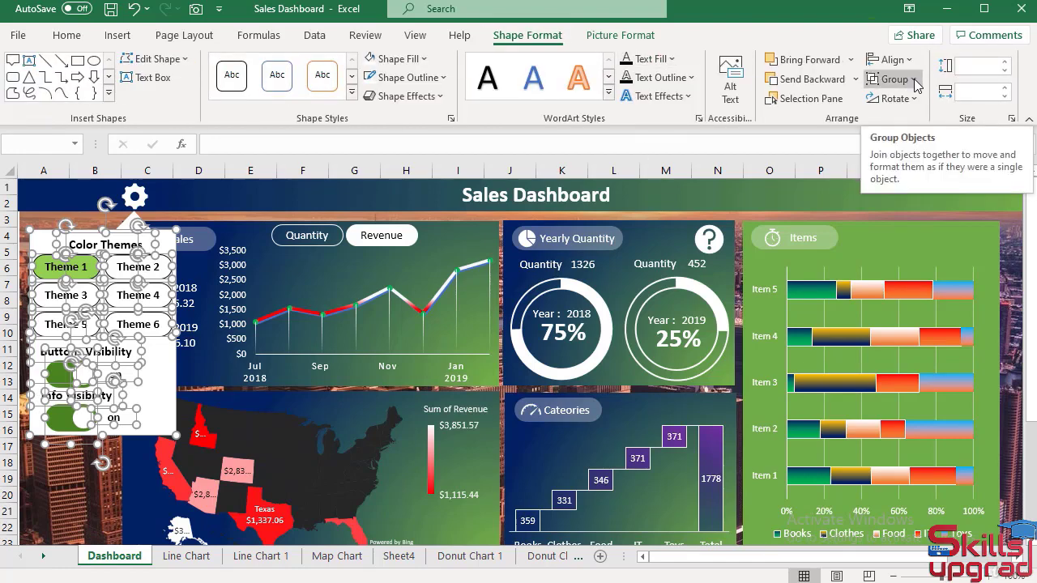
pyautogui.click(916, 81)
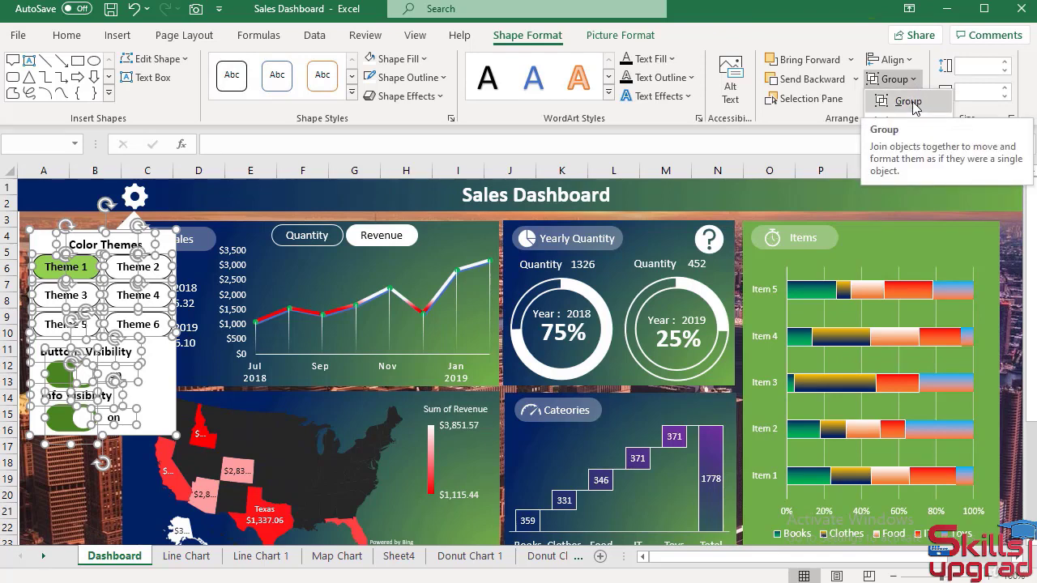
pyautogui.click(913, 103)
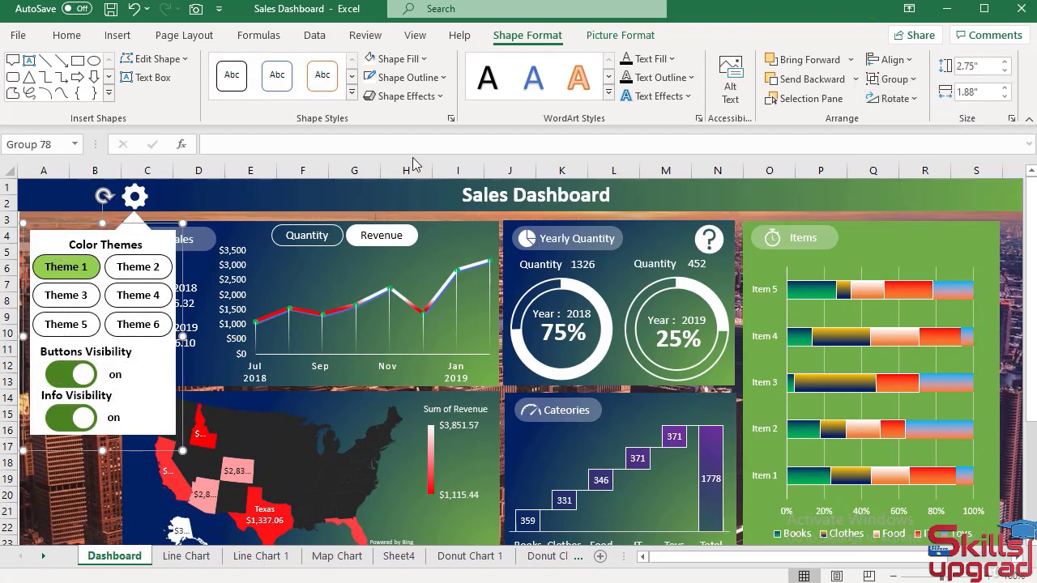
# Hide the grouped settings panel on the Dashboard sheet using the Selection Pane, and close the pane
pyautogui.click(65, 36)
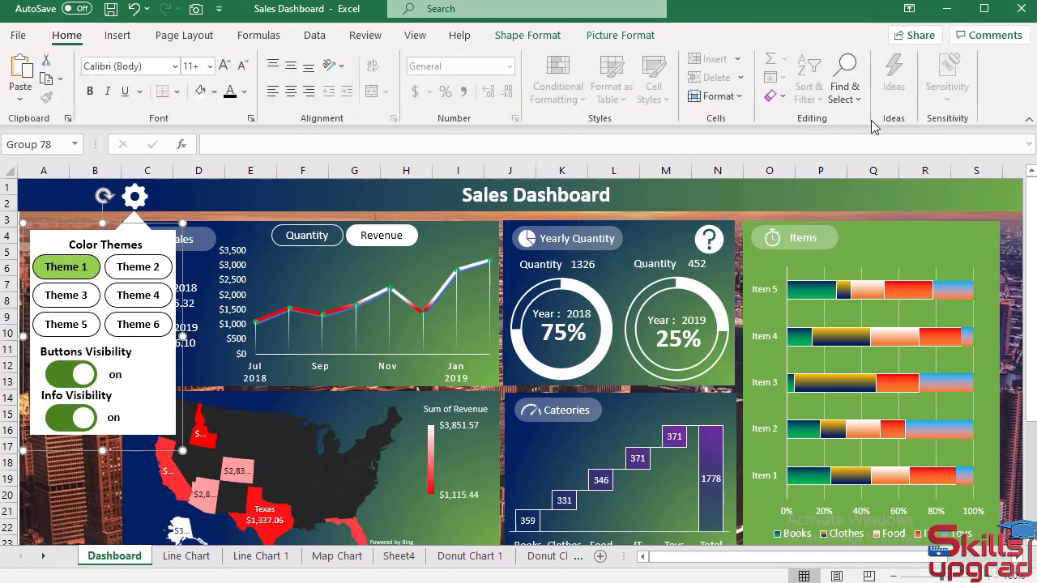
pyautogui.click(845, 91)
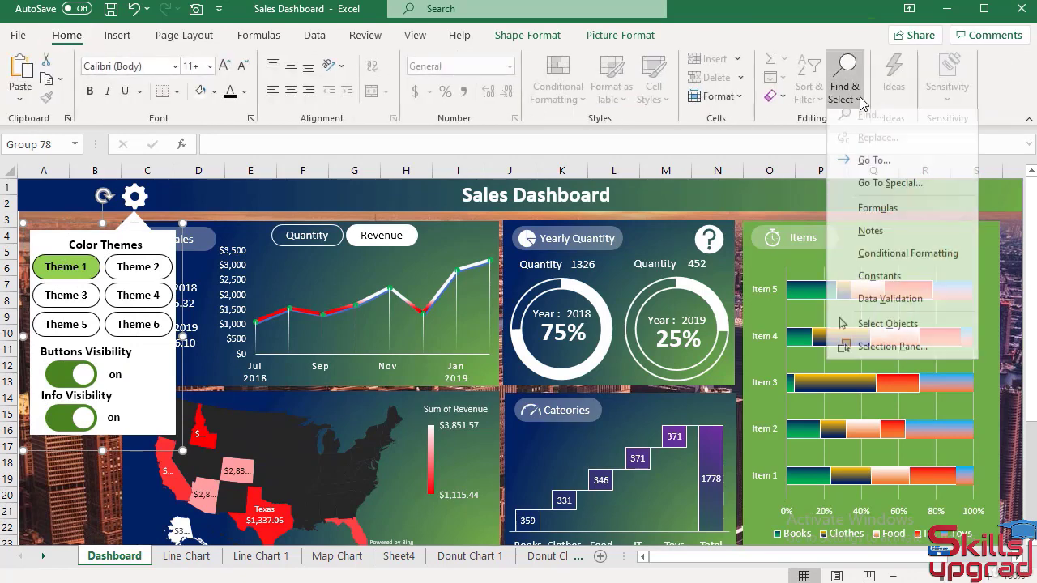
pyautogui.click(910, 354)
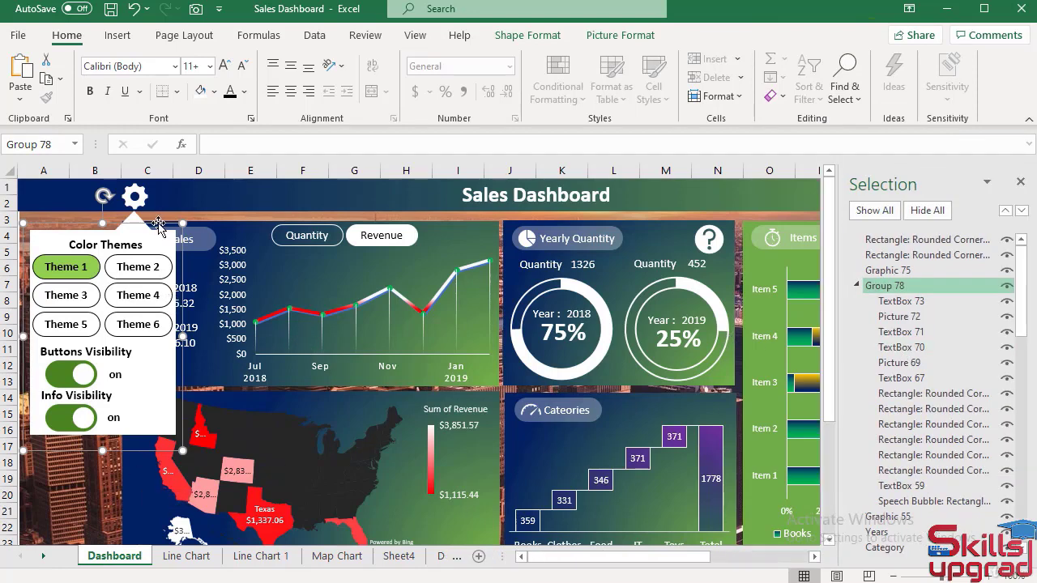
pyautogui.click(902, 288)
pyautogui.click(1008, 286)
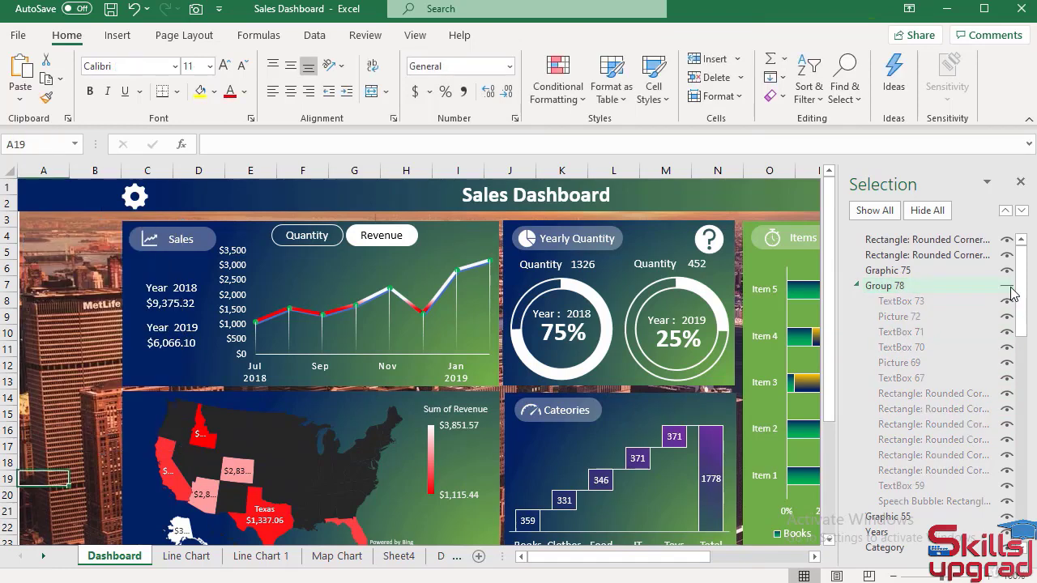
pyautogui.click(1017, 180)
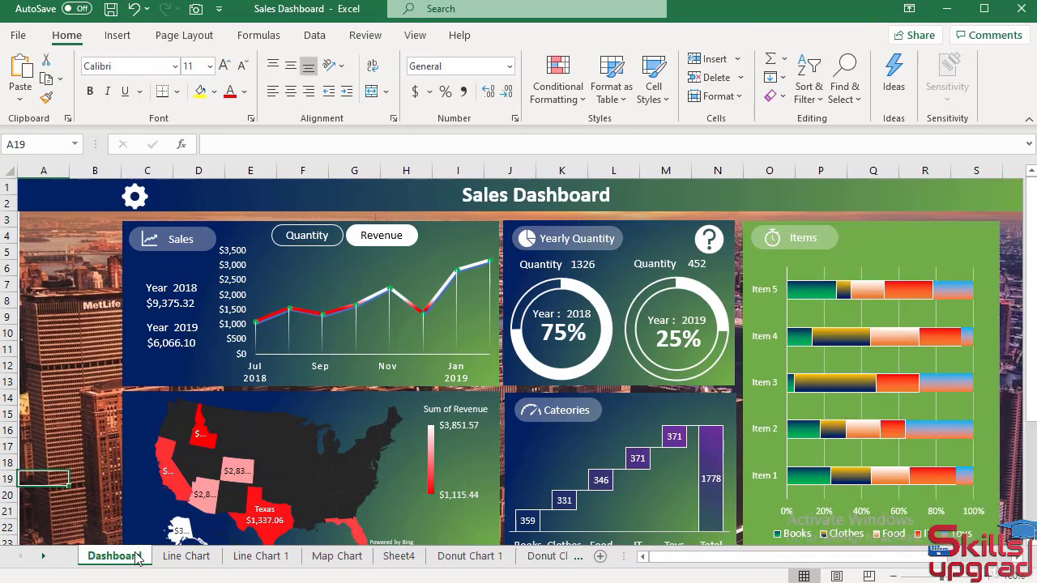
# Duplicate the Dashboard sheet directly after the original and rename the copy as Quantity
pyautogui.moveTo(137, 558); pyautogui.dragTo(171, 556)
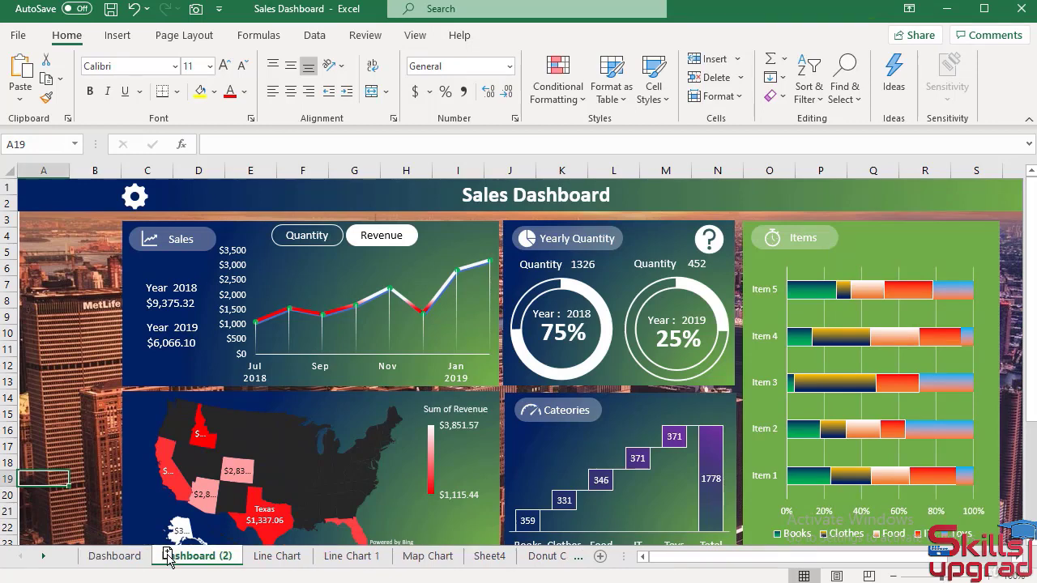
pyautogui.doubleClick(209, 557)
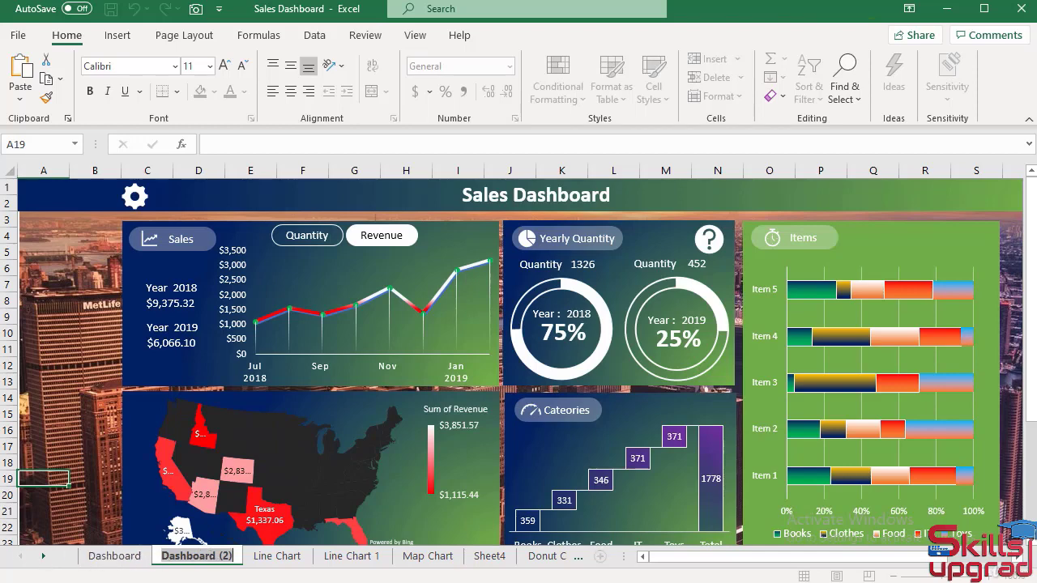
pyautogui.write('Quantity')
pyautogui.press('Return')
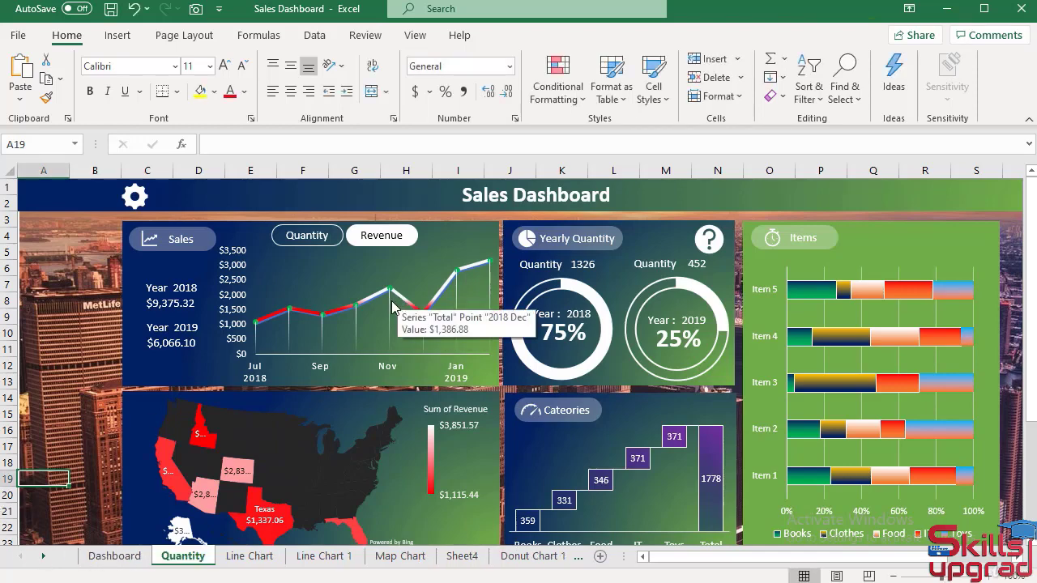
# Hide the revenue line chart (Chart 23) on the Quantity sheet and show Chart 24 in its place using the Selection Pane
pyautogui.click(95, 316)
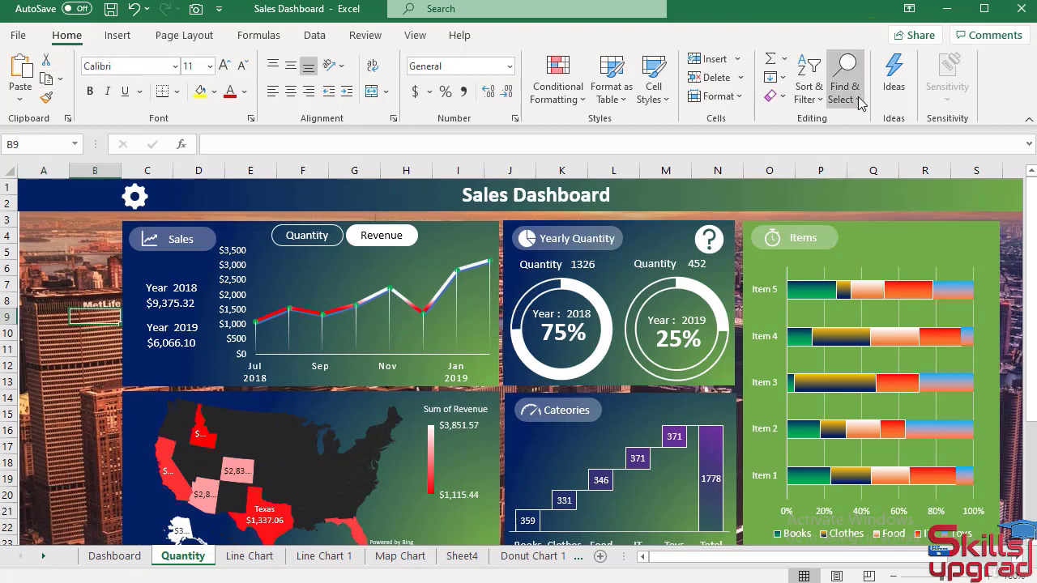
pyautogui.click(844, 76)
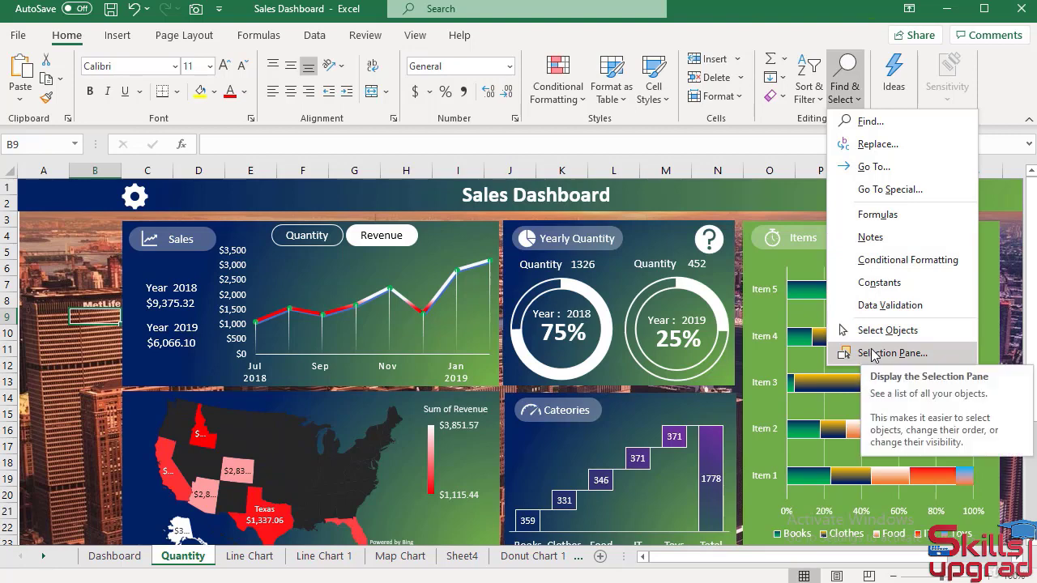
pyautogui.click(873, 354)
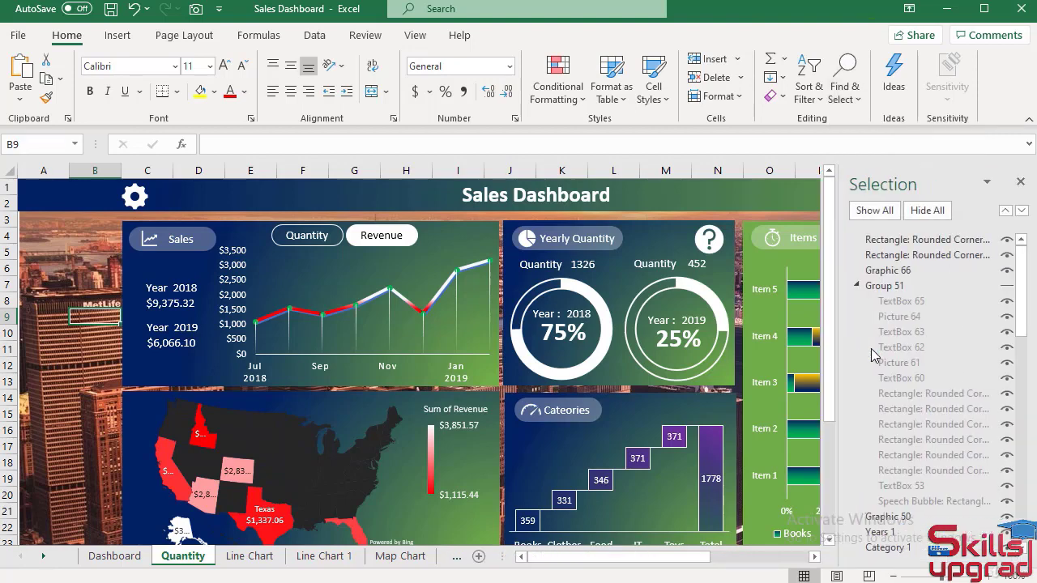
pyautogui.click(382, 274)
pyautogui.click(472, 240)
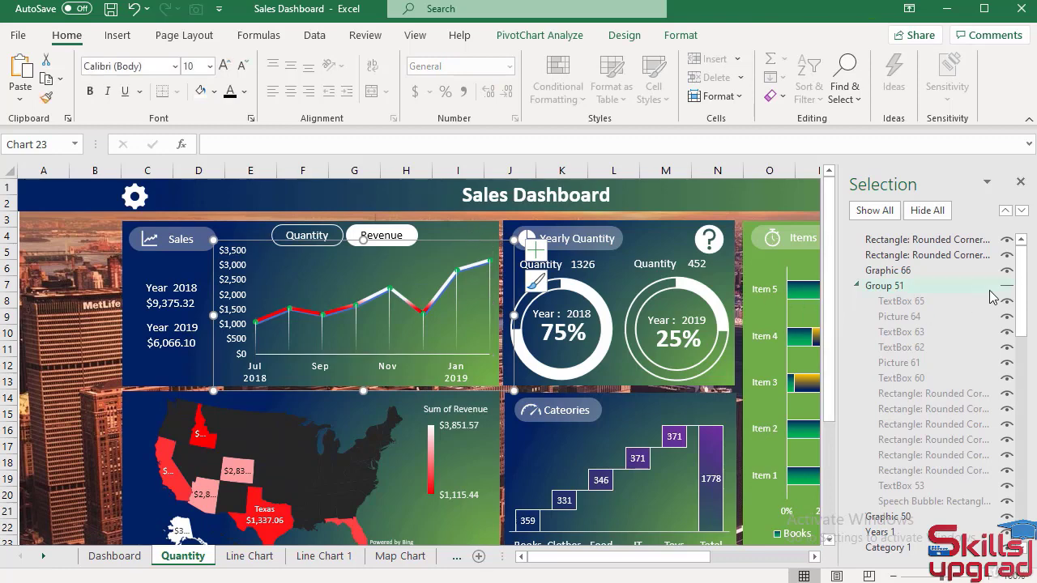
pyautogui.moveTo(1027, 277); pyautogui.dragTo(1029, 414)
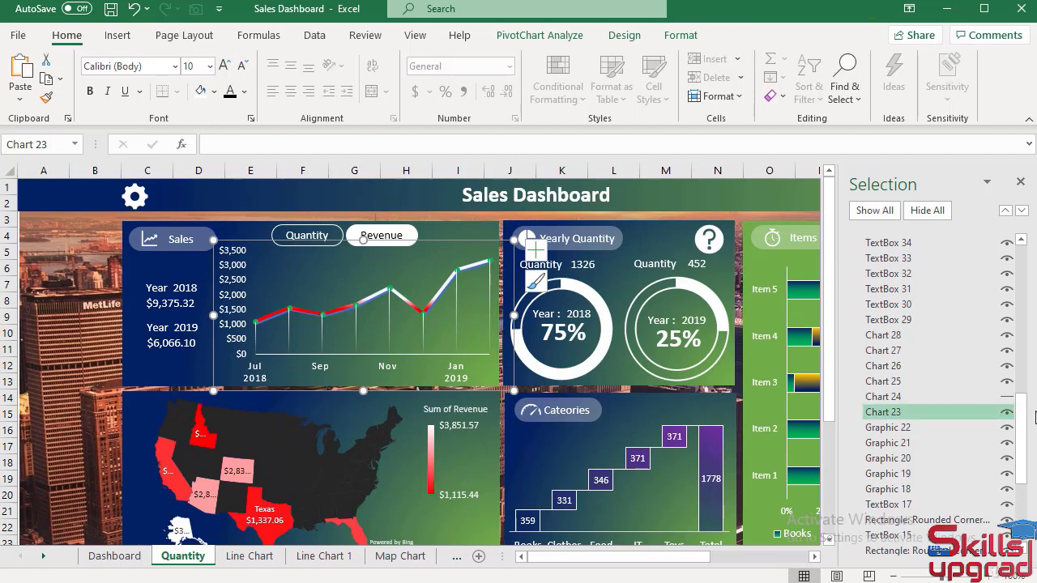
pyautogui.click(1005, 417)
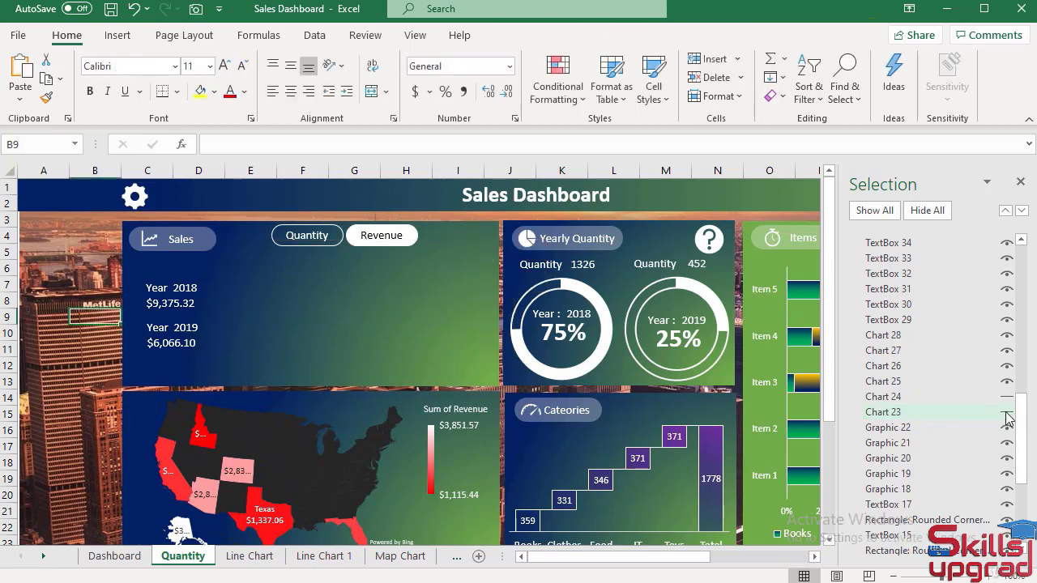
pyautogui.click(1007, 398)
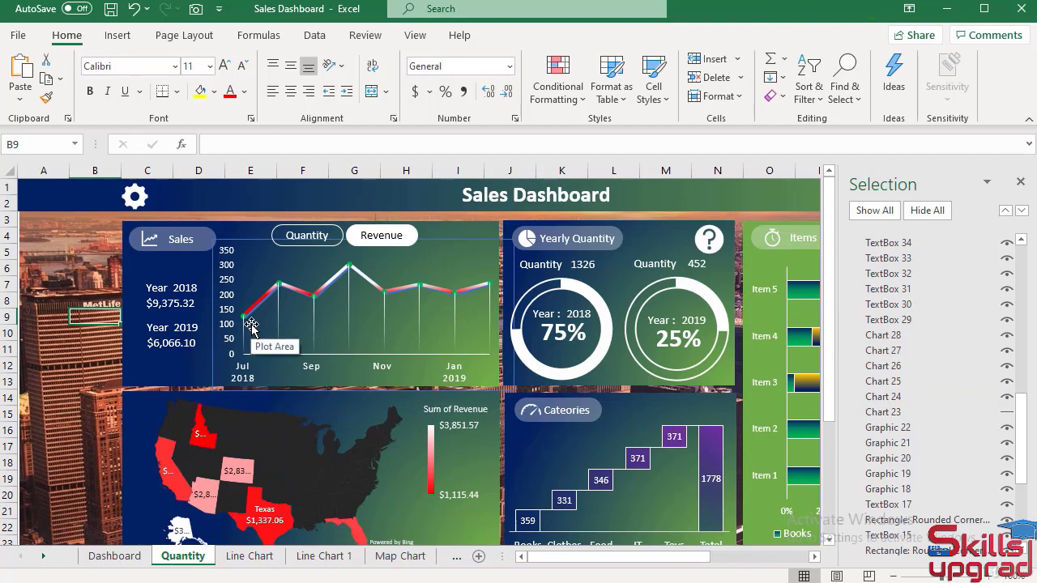
# Remove the outline from the quantity line chart in the Sales section
pyautogui.click(441, 243)
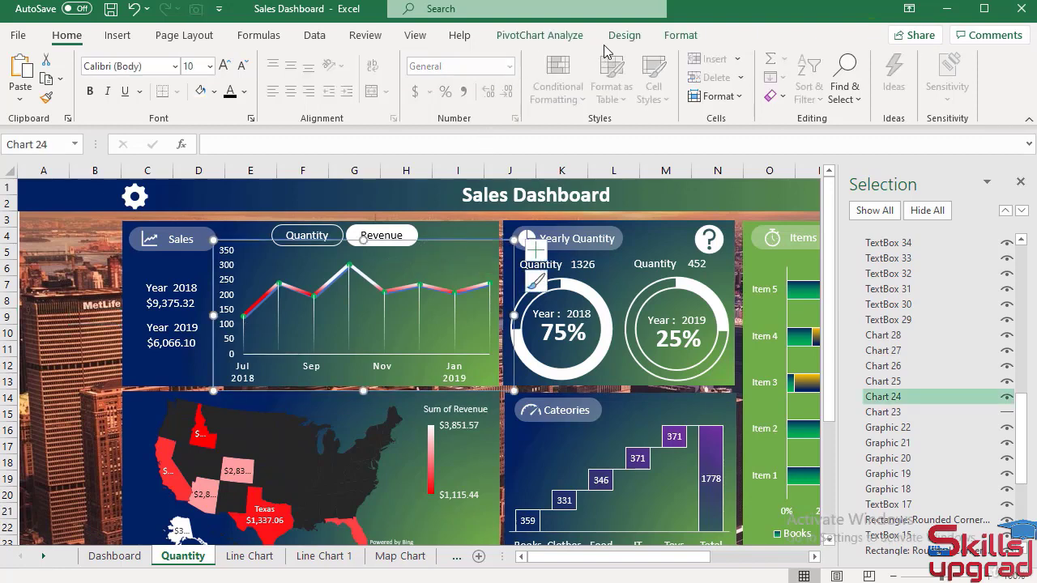
pyautogui.click(677, 35)
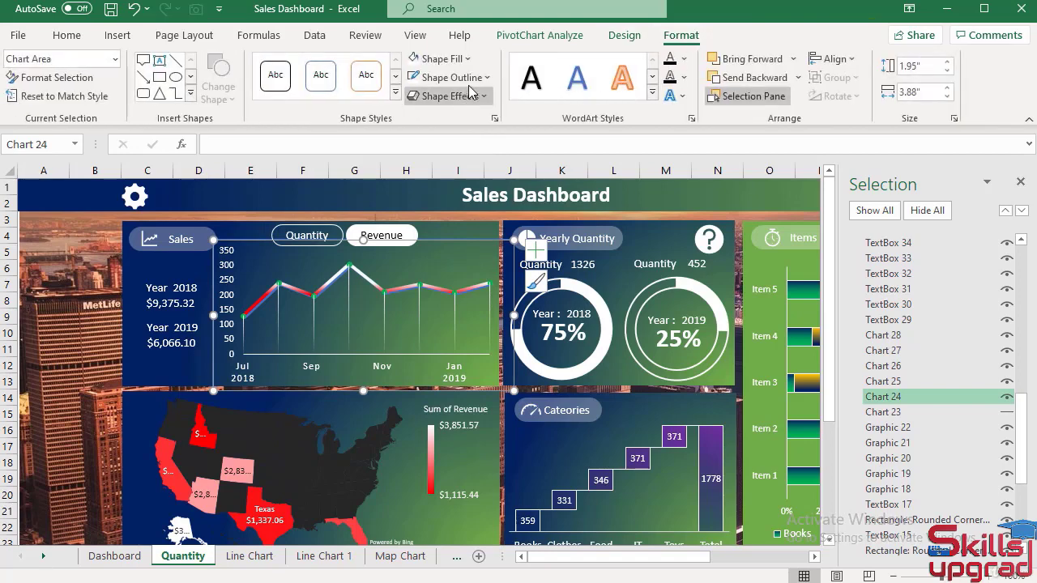
pyautogui.click(488, 78)
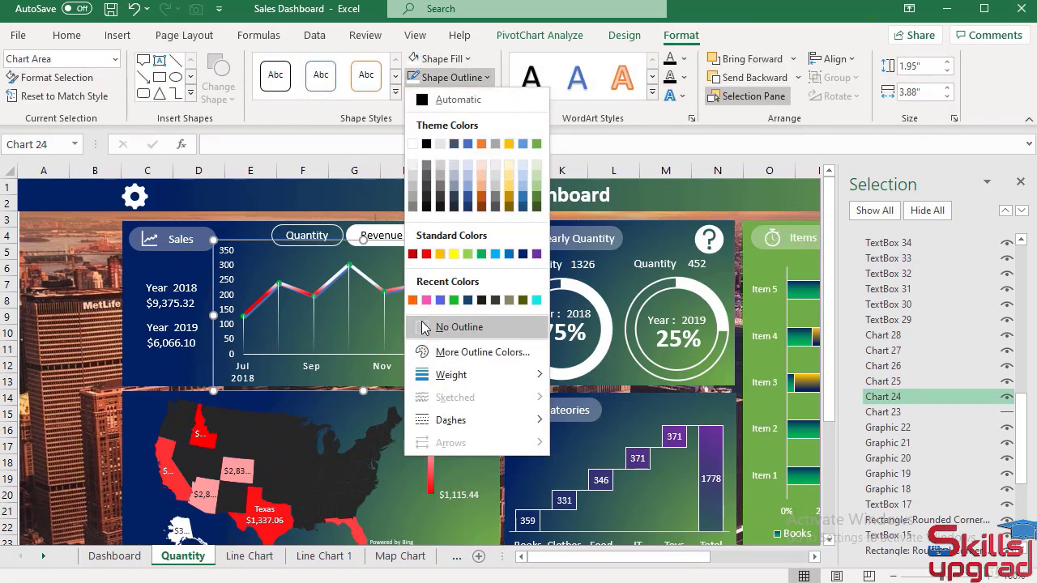
pyautogui.click(425, 327)
pyautogui.click(73, 344)
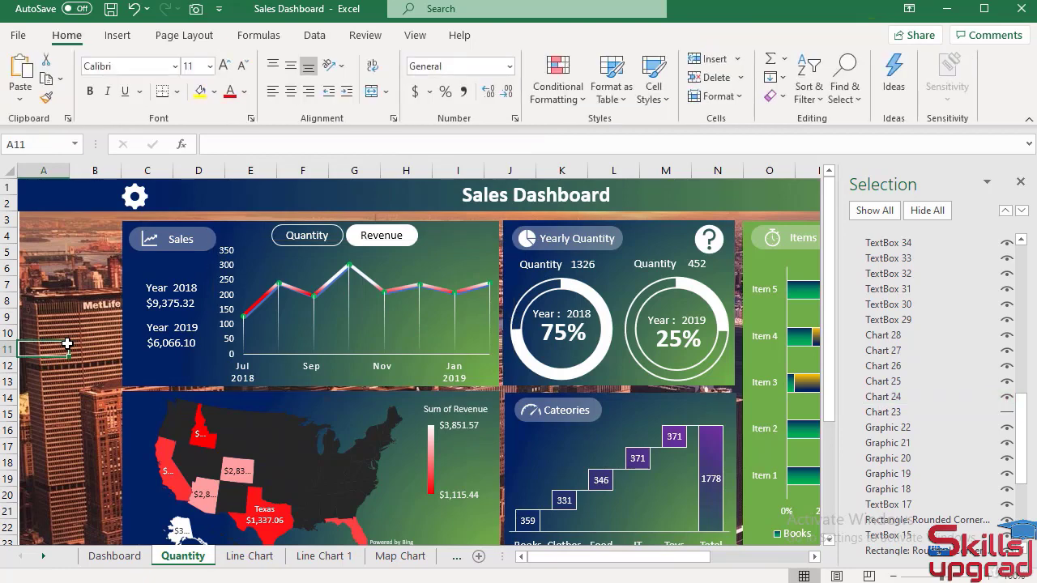
# Link the value text box under Year 2018 in the Sales section to cell B8 of the Donut Chart 1 sheet
pyautogui.click(187, 305)
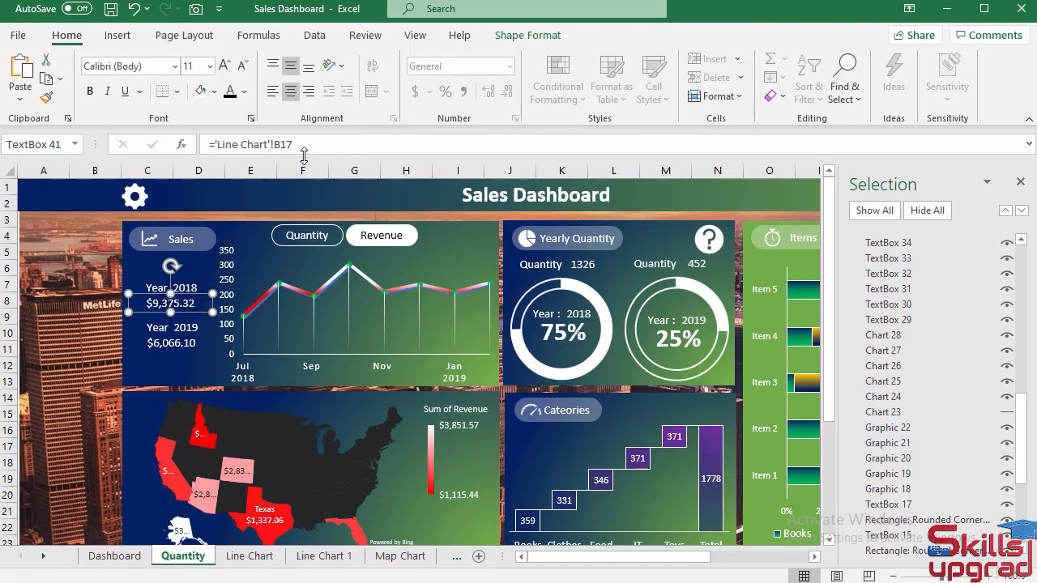
pyautogui.moveTo(296, 144); pyautogui.dragTo(208, 144)
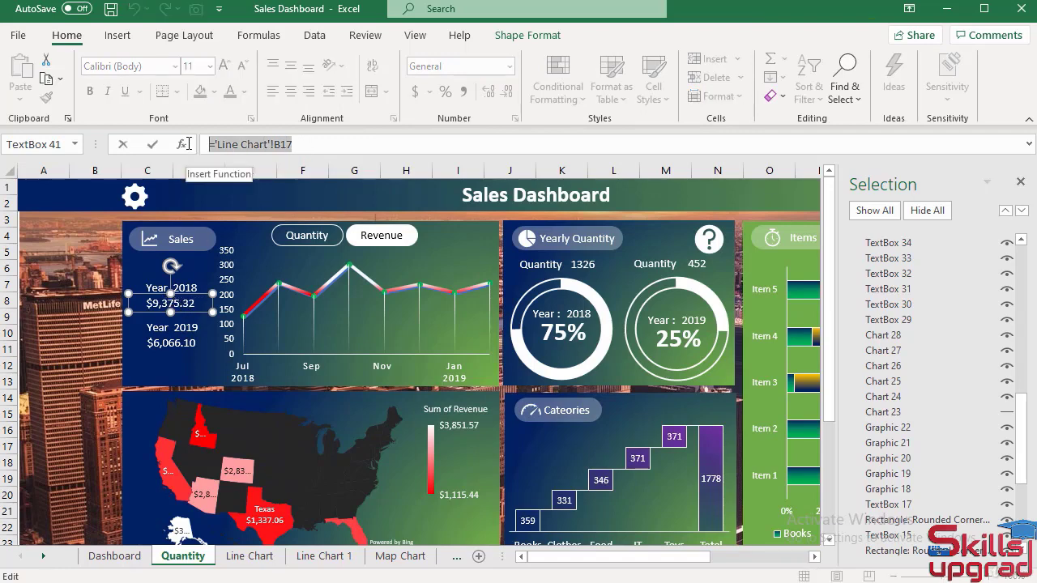
pyautogui.write('=')
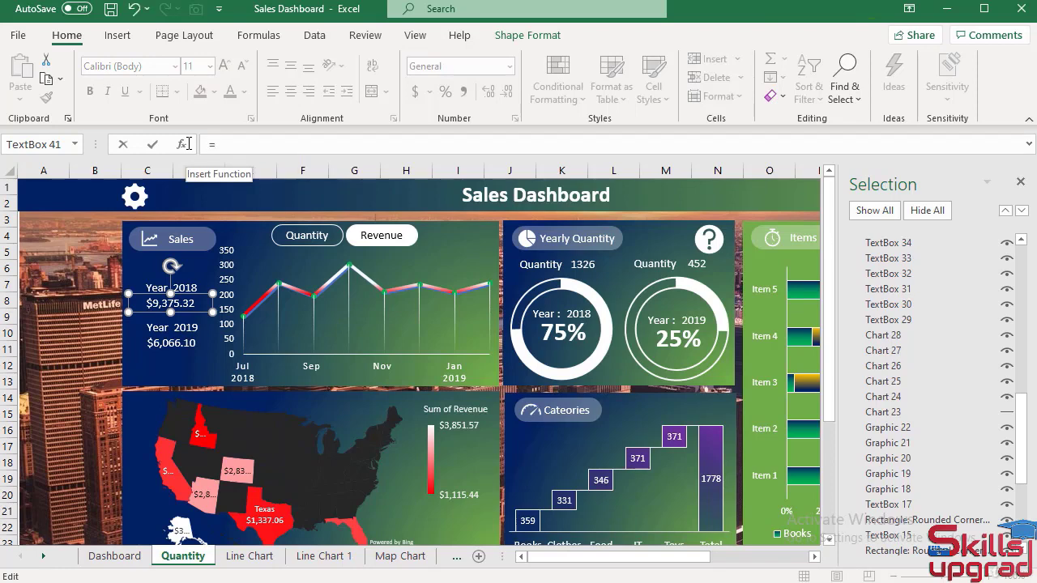
pyautogui.click(324, 556)
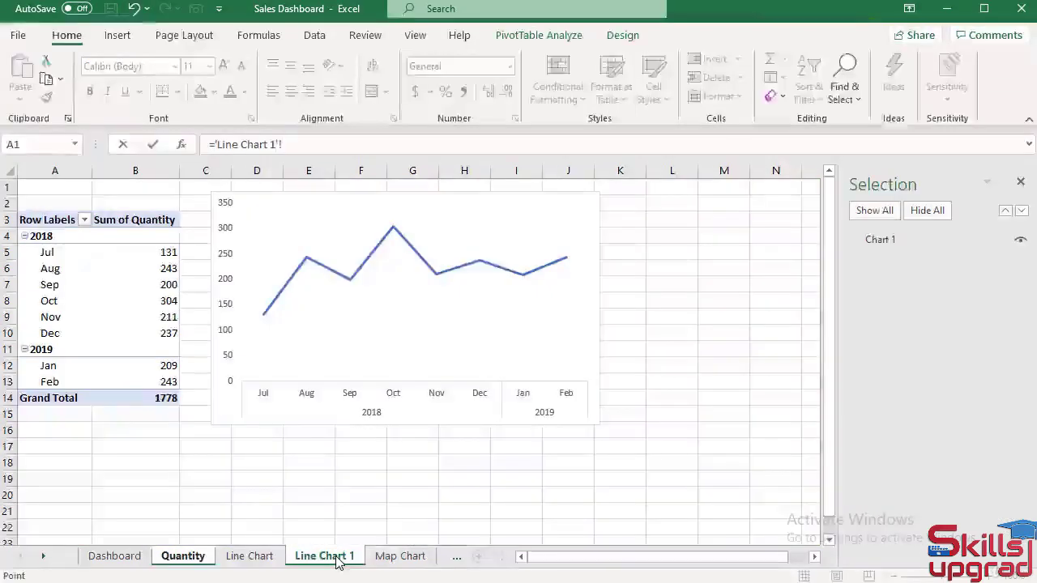
pyautogui.click(44, 556)
pyautogui.click(44, 557)
pyautogui.click(44, 556)
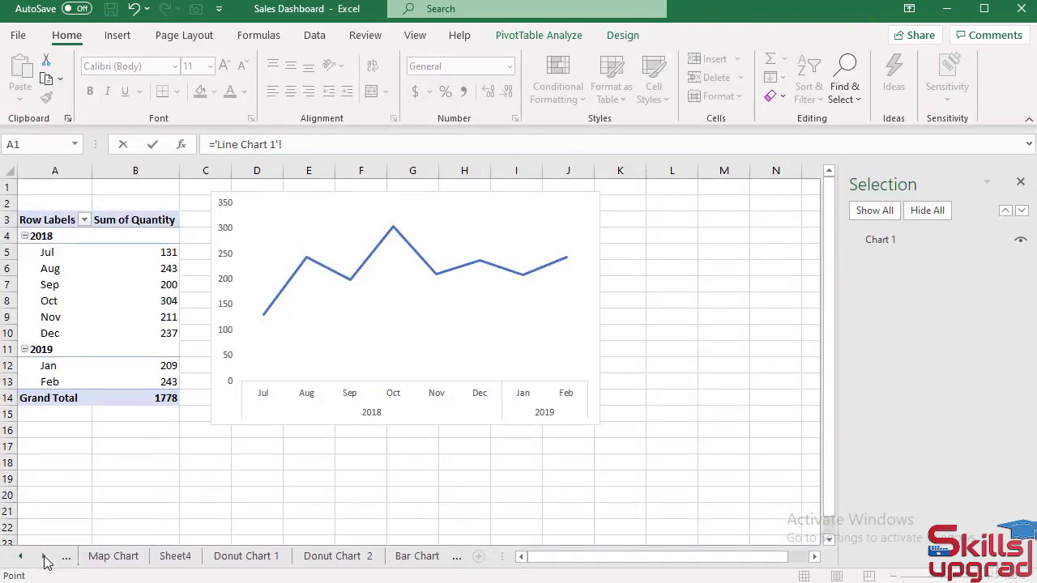
pyautogui.click(279, 558)
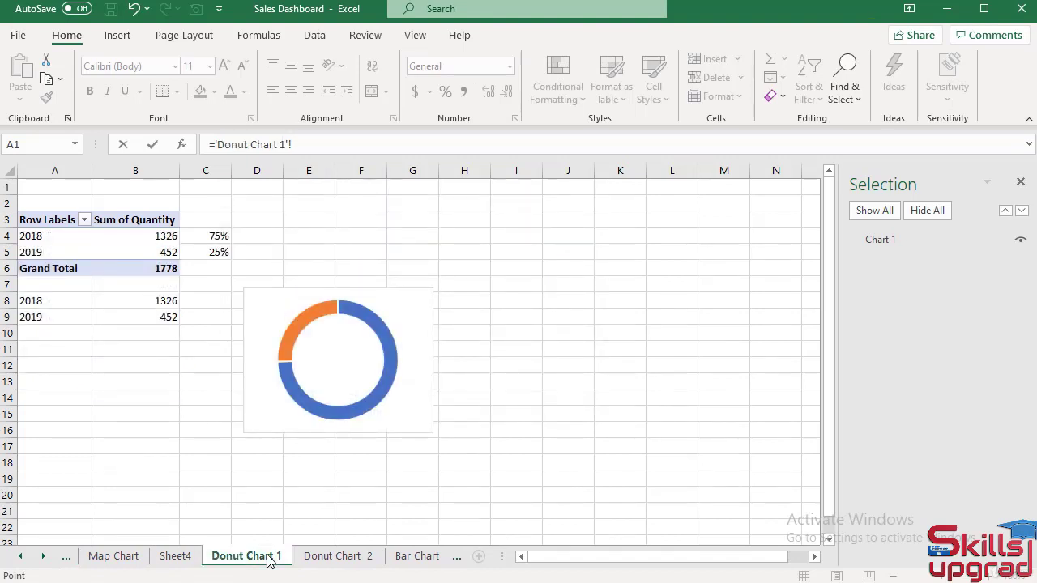
pyautogui.click(166, 301)
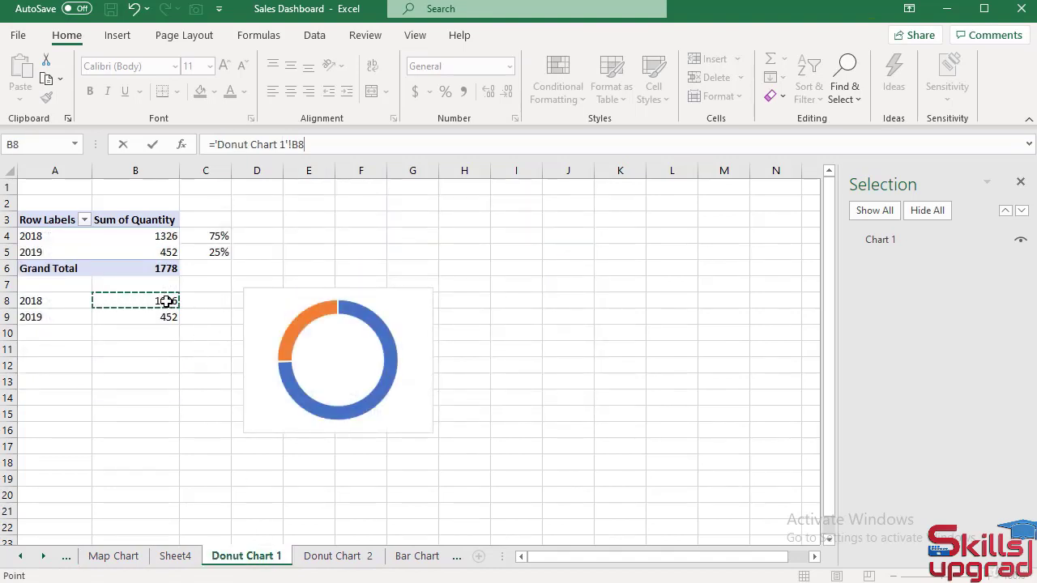
pyautogui.press('Return')
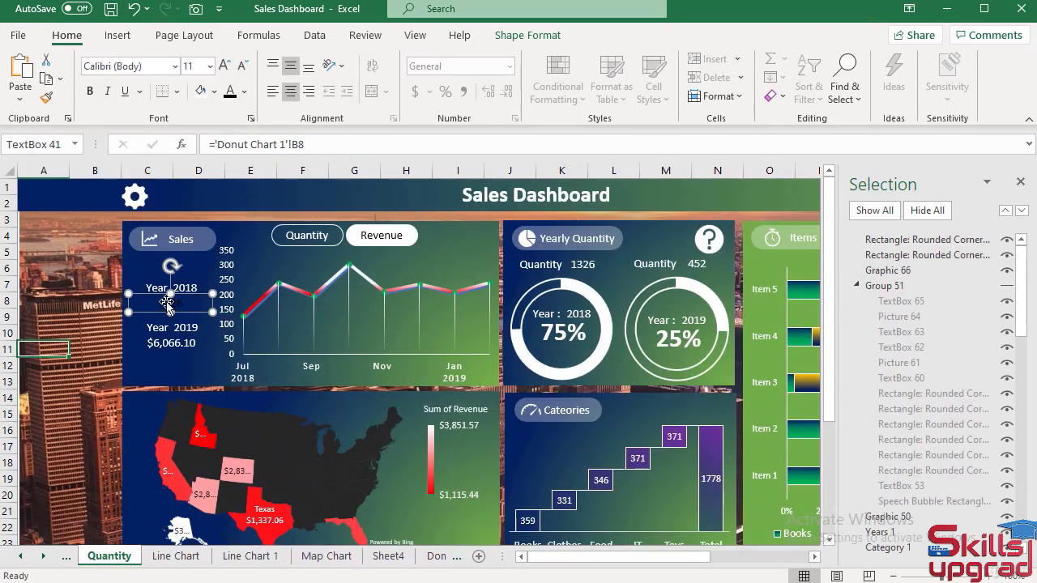
# Link the value text box under Year 2019 in the Sales section to cell B9 of the Donut Chart 1 sheet
pyautogui.click(175, 347)
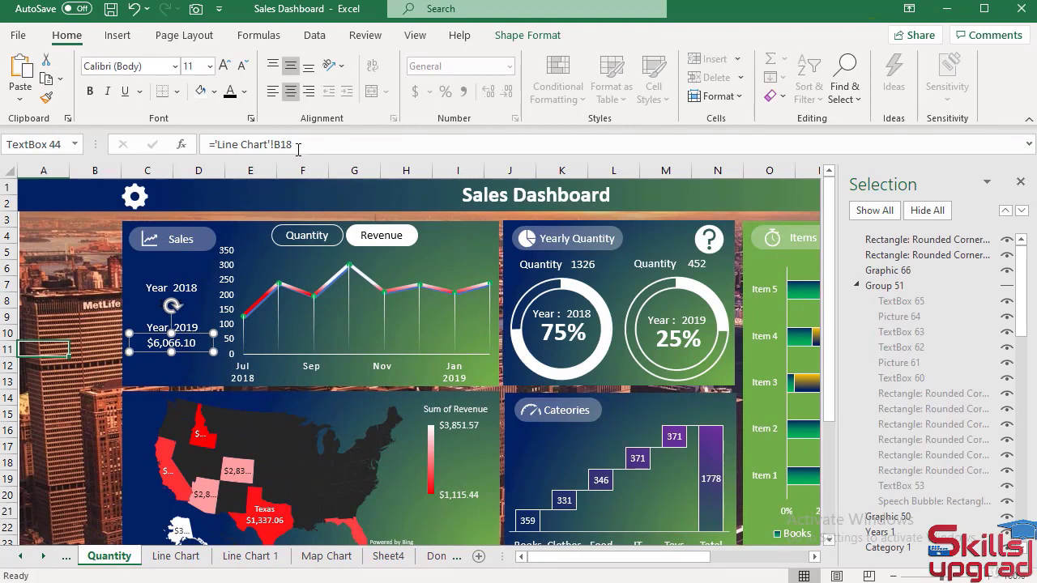
pyautogui.moveTo(297, 144); pyautogui.dragTo(208, 144)
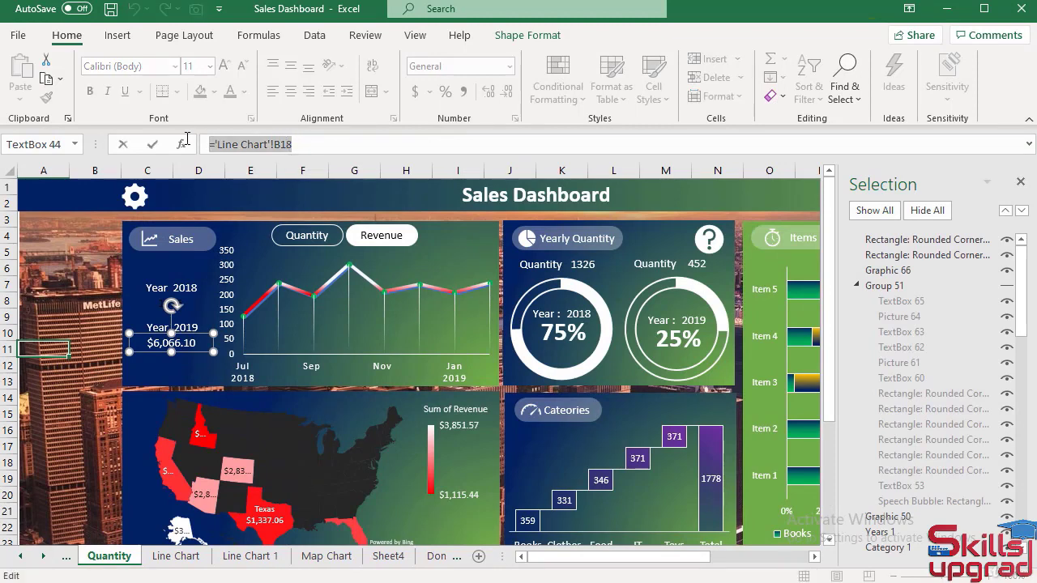
pyautogui.write('=')
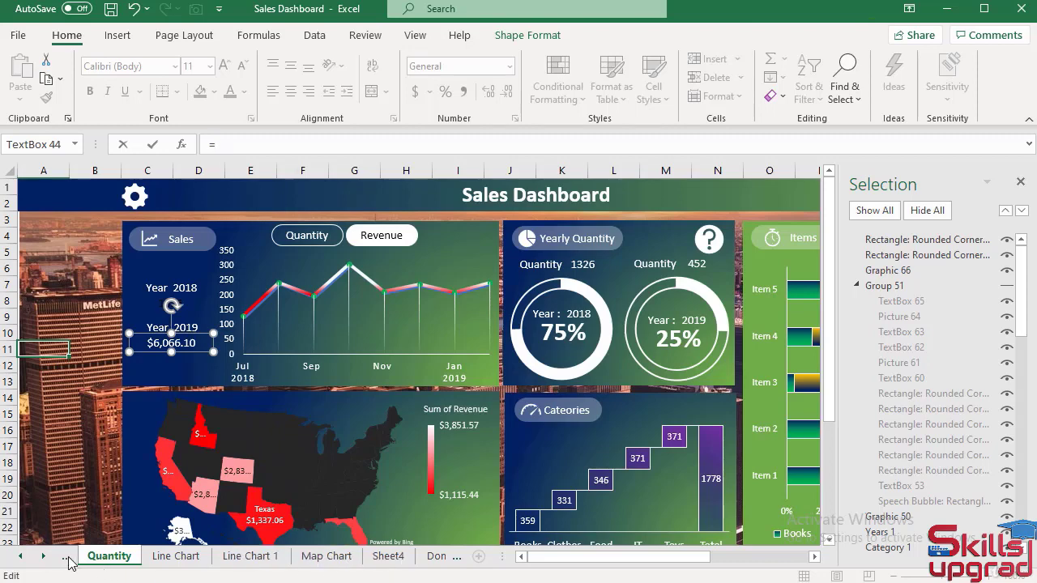
pyautogui.click(43, 556)
pyautogui.click(43, 555)
pyautogui.click(43, 555)
pyautogui.click(332, 557)
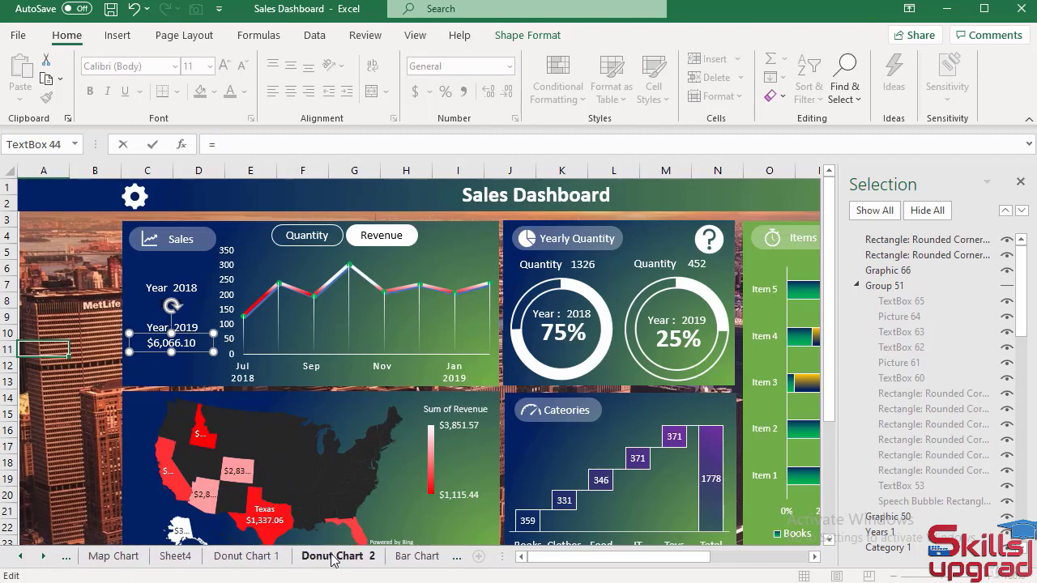
pyautogui.click(255, 558)
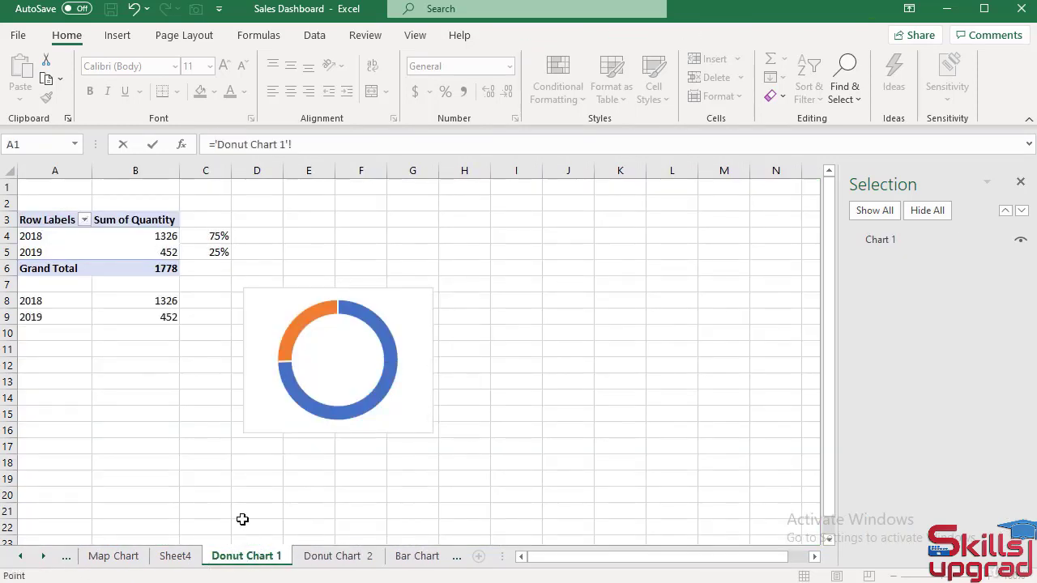
pyautogui.click(171, 317)
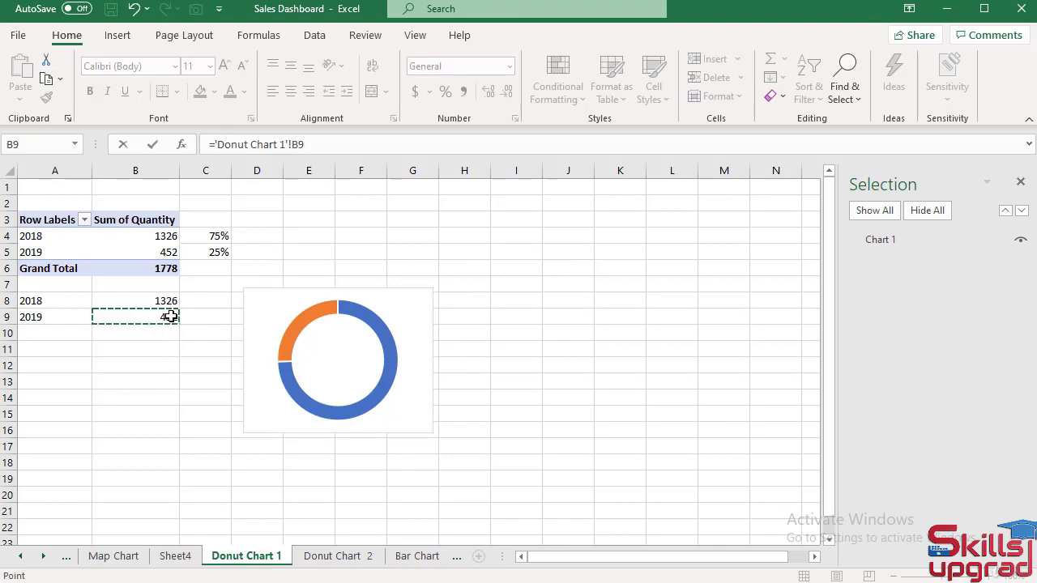
pyautogui.press('Return')
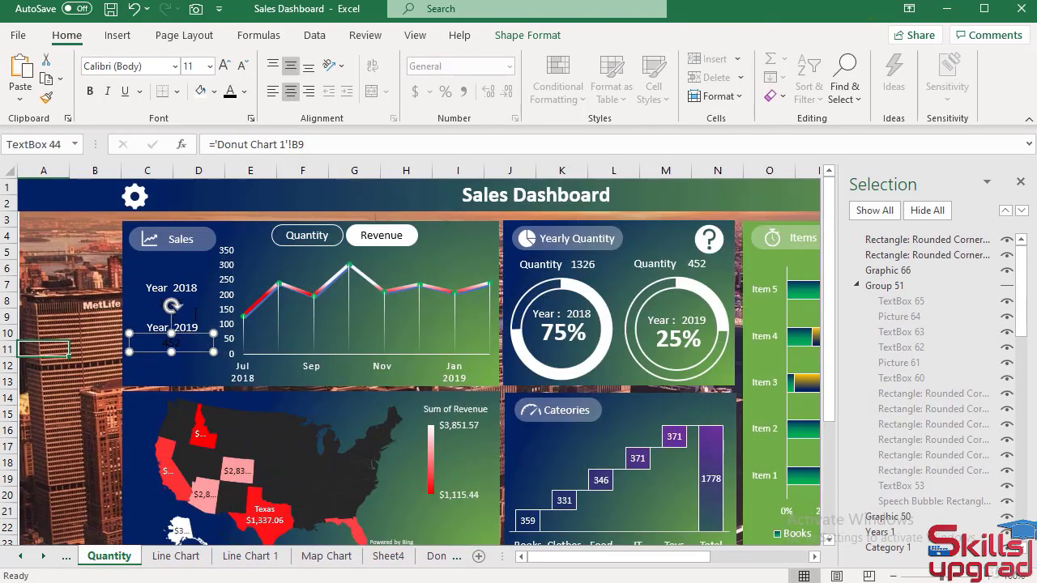
# Copy the Year 2018 label's formatting onto both yearly quantity values with Format Painter, and close the Selection pane
pyautogui.click(192, 287)
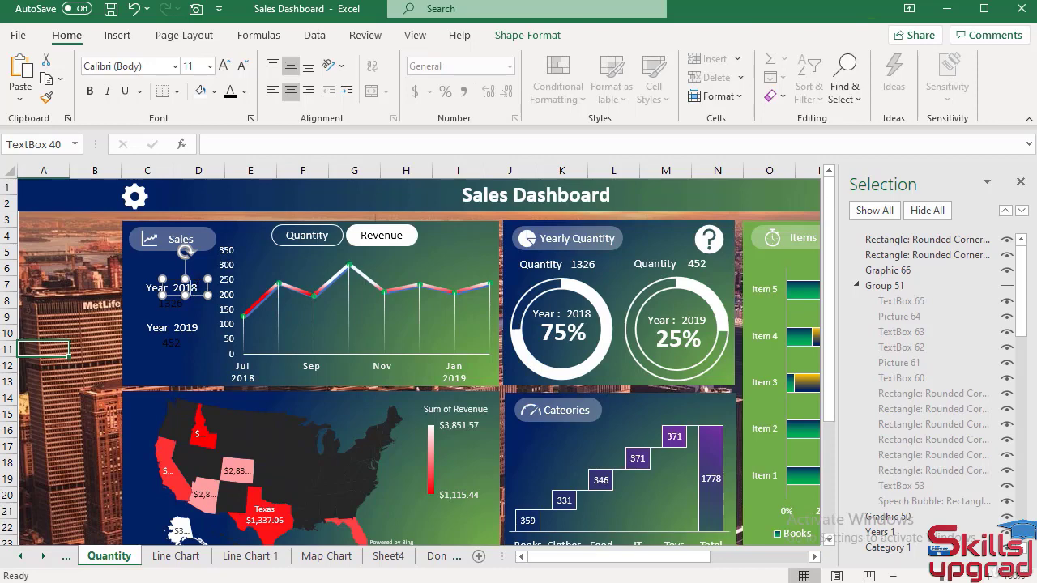
pyautogui.click(46, 98)
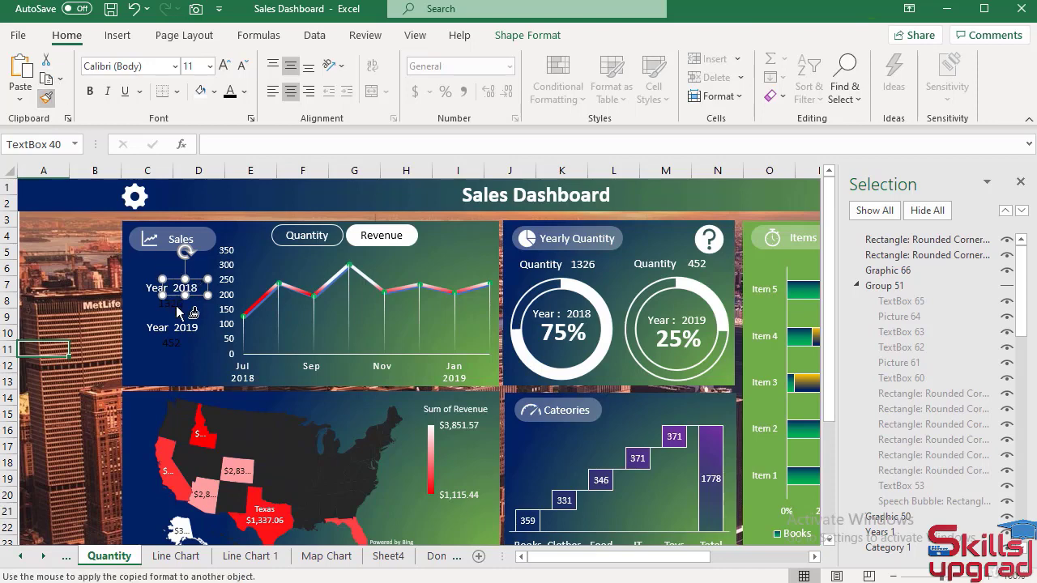
pyautogui.click(180, 308)
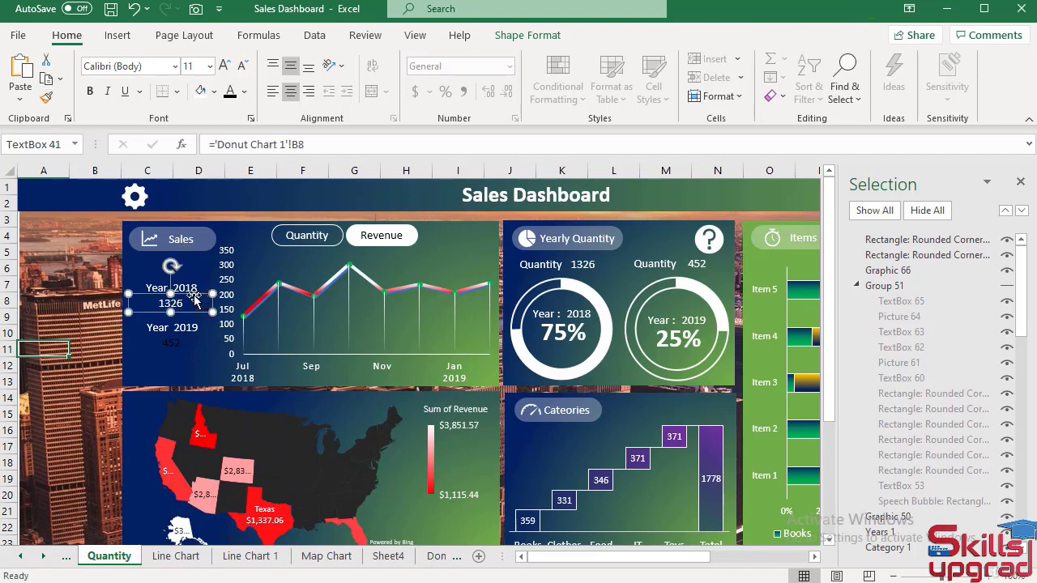
pyautogui.click(46, 97)
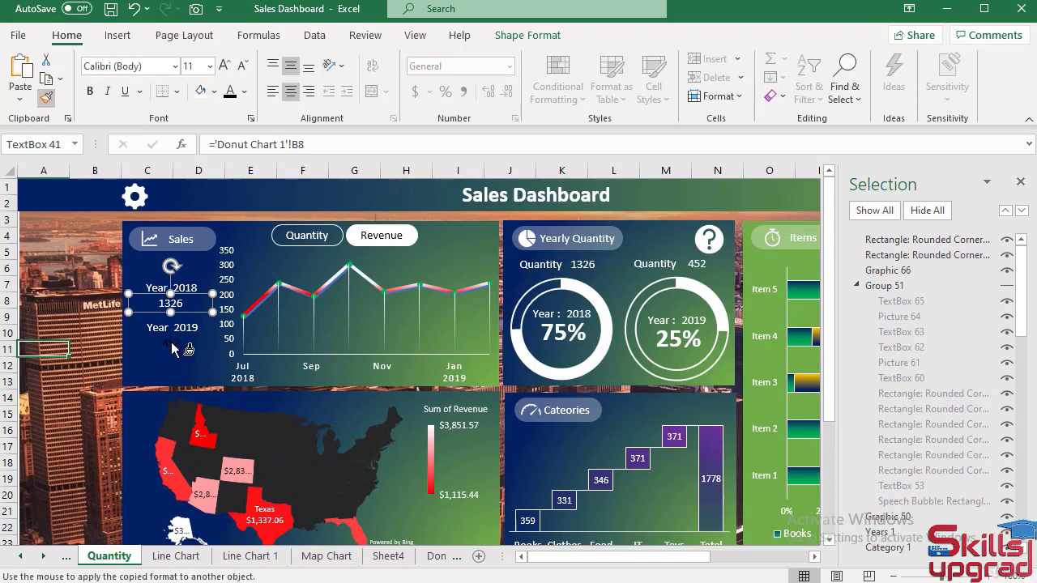
pyautogui.click(174, 343)
pyautogui.click(85, 321)
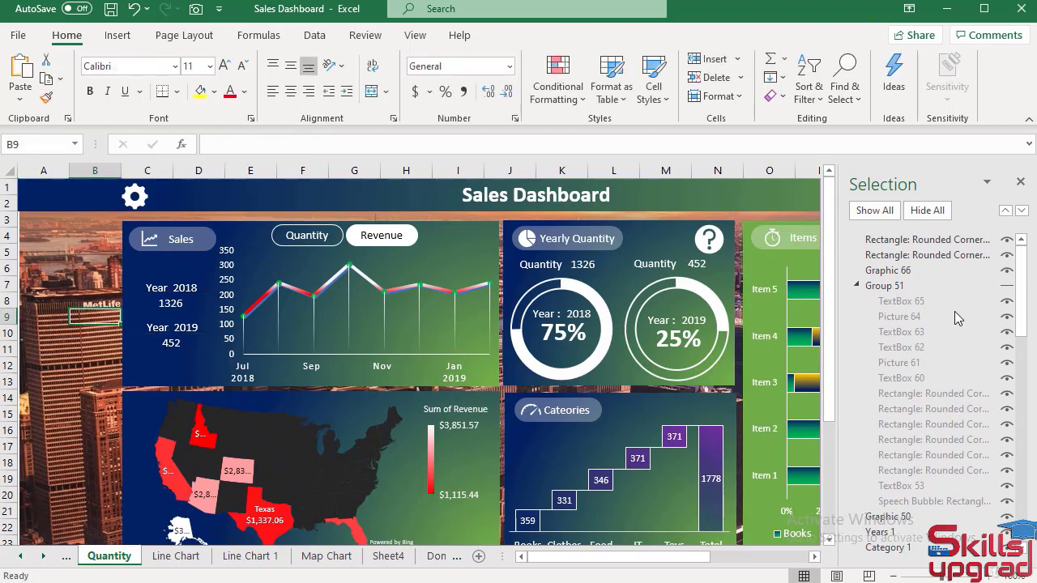
pyautogui.click(1021, 182)
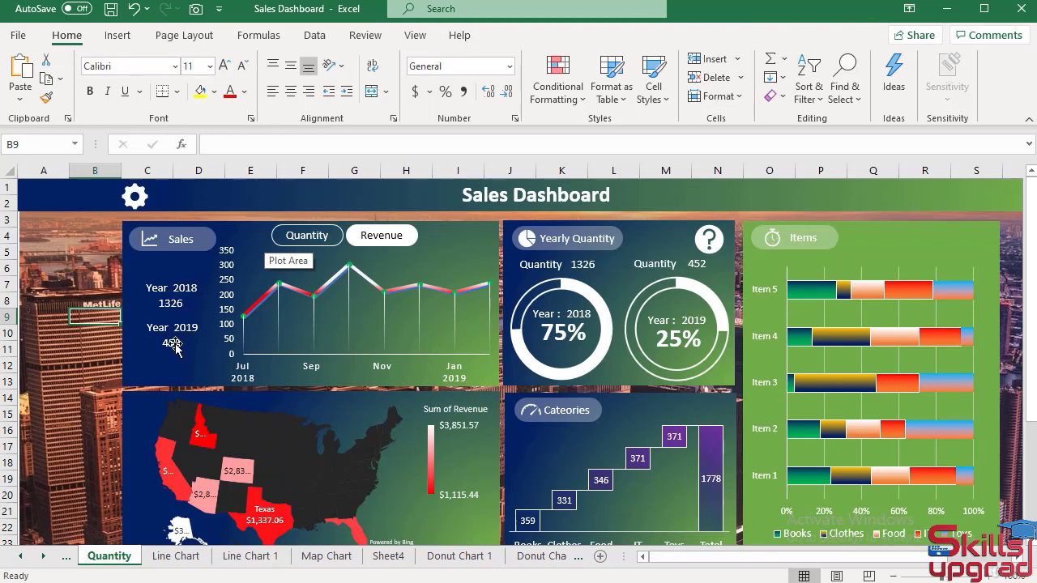
# Apply the Revenue button's formatting to the Quantity button in the Sales section with Format Painter
pyautogui.click(328, 228)
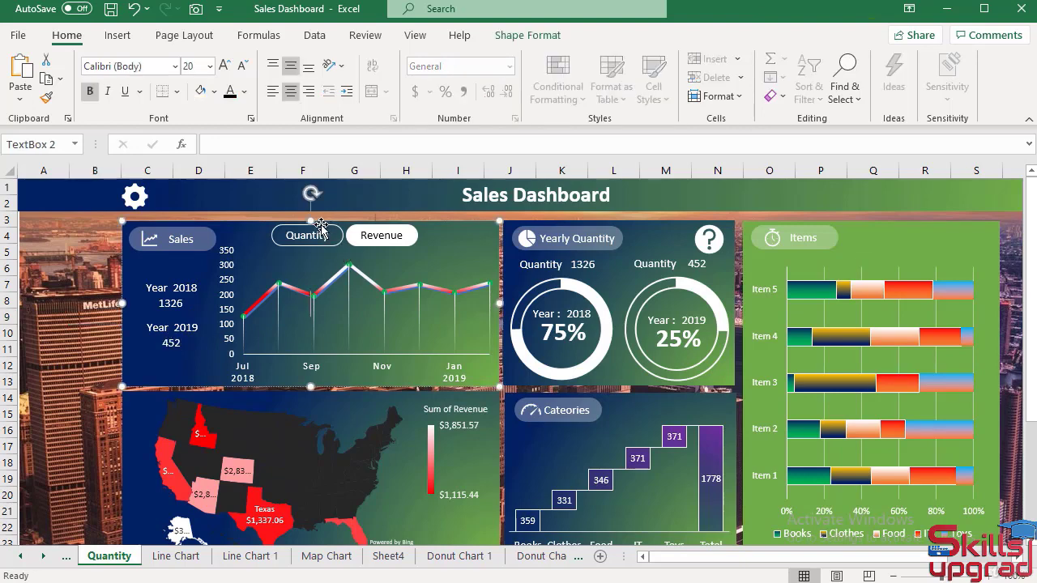
pyautogui.click(324, 235)
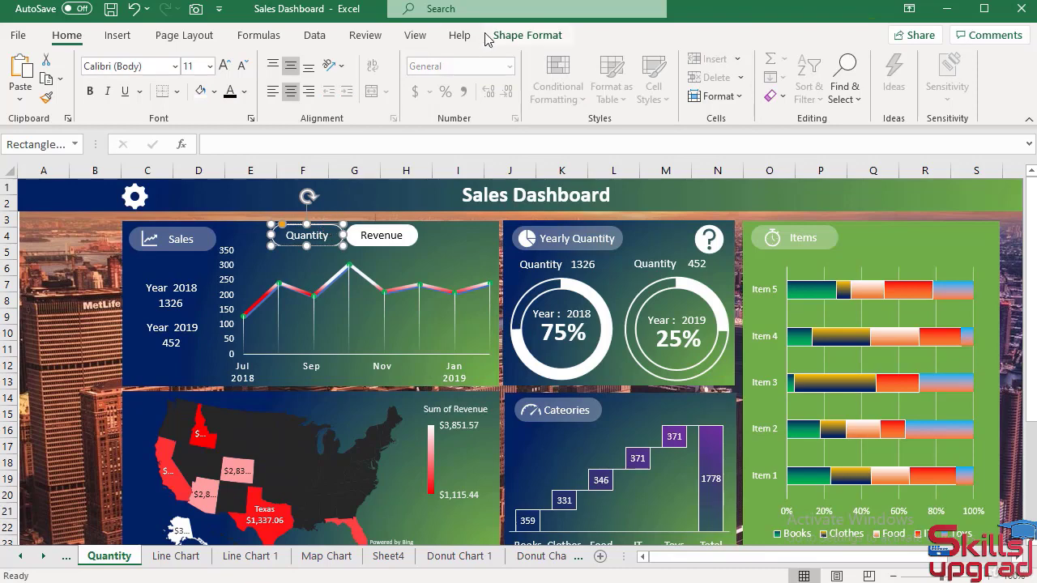
pyautogui.click(392, 233)
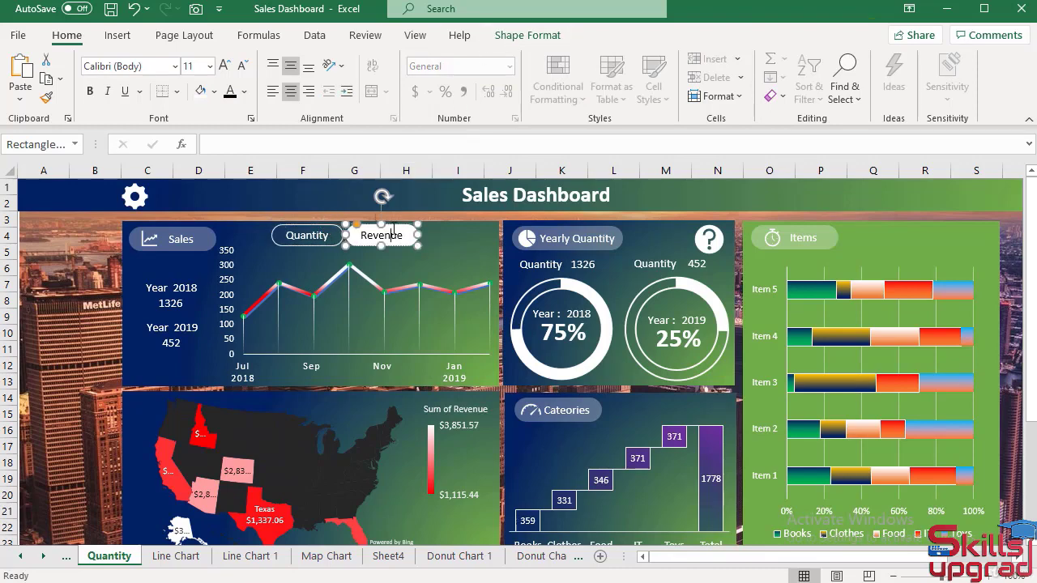
pyautogui.click(46, 96)
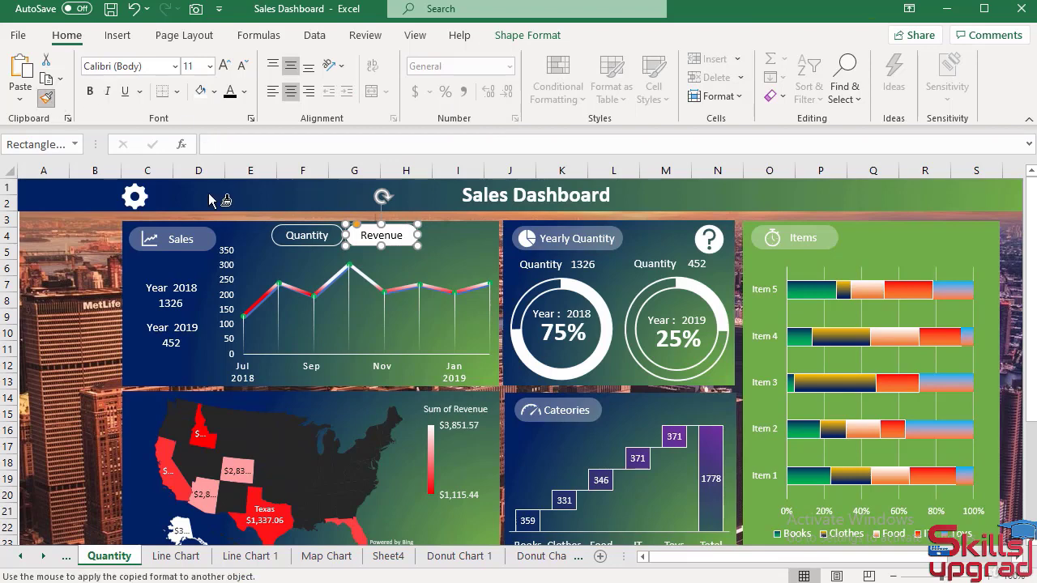
pyautogui.click(321, 237)
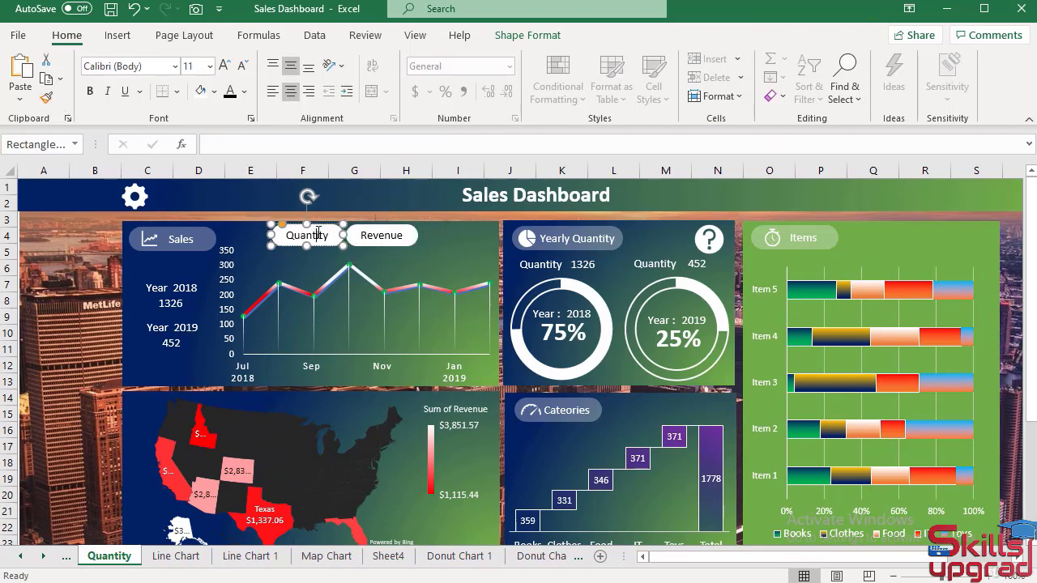
# Remove the fill from the Revenue button in the Sales section and set its text color to white
pyautogui.click(389, 229)
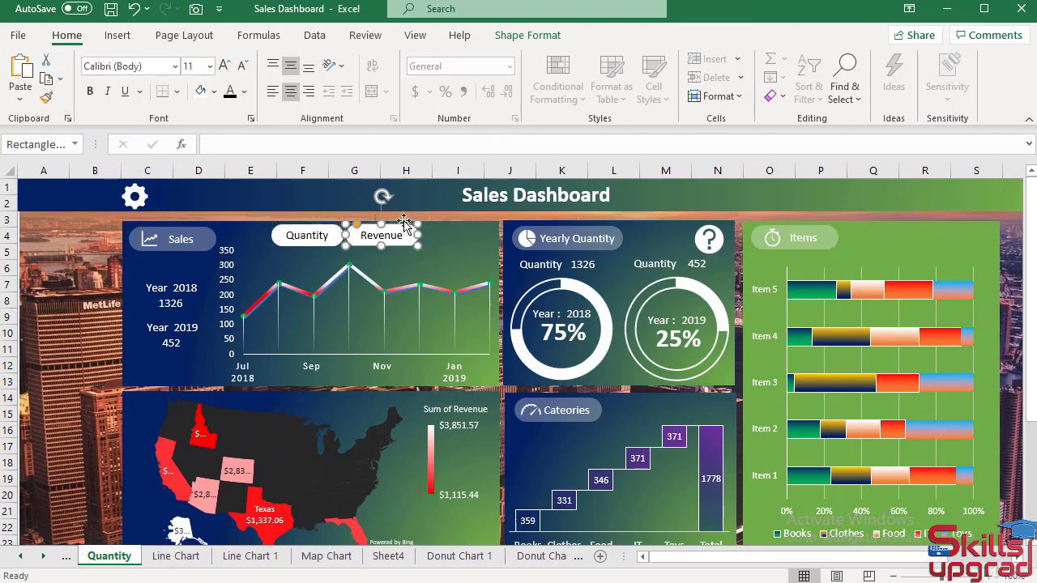
pyautogui.click(527, 35)
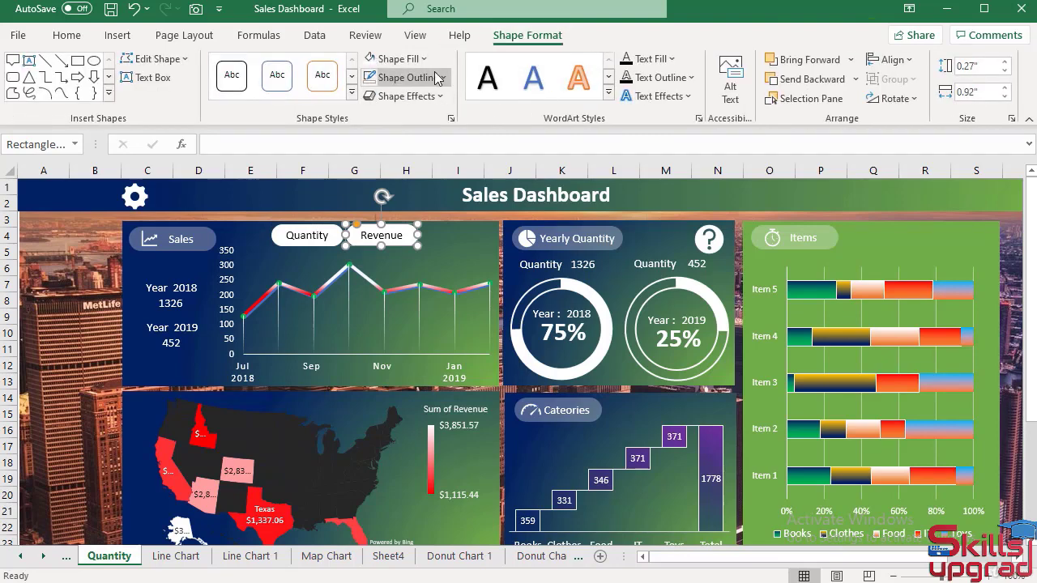
pyautogui.click(395, 58)
pyautogui.click(378, 309)
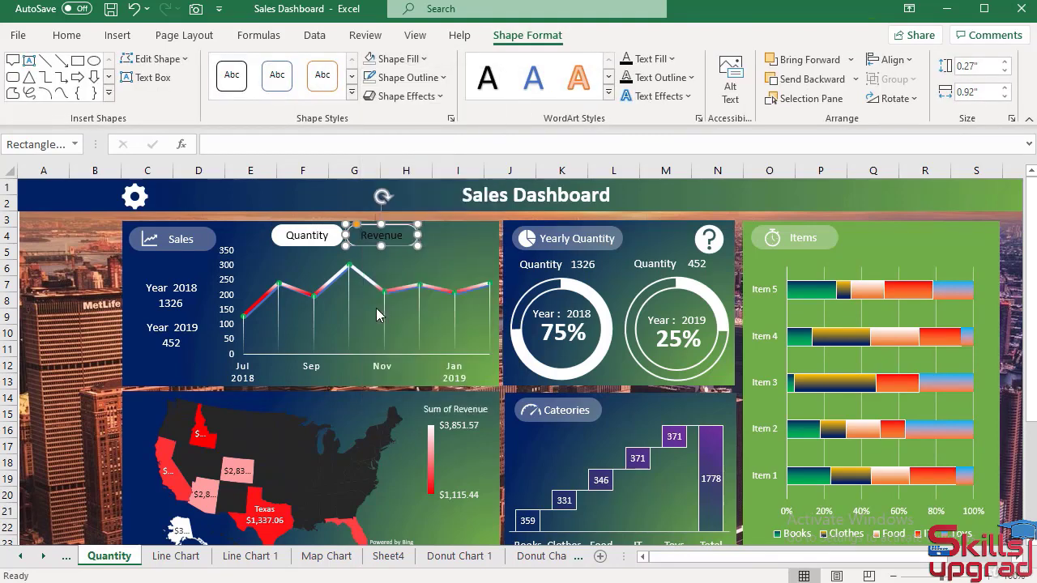
pyautogui.doubleClick(404, 235)
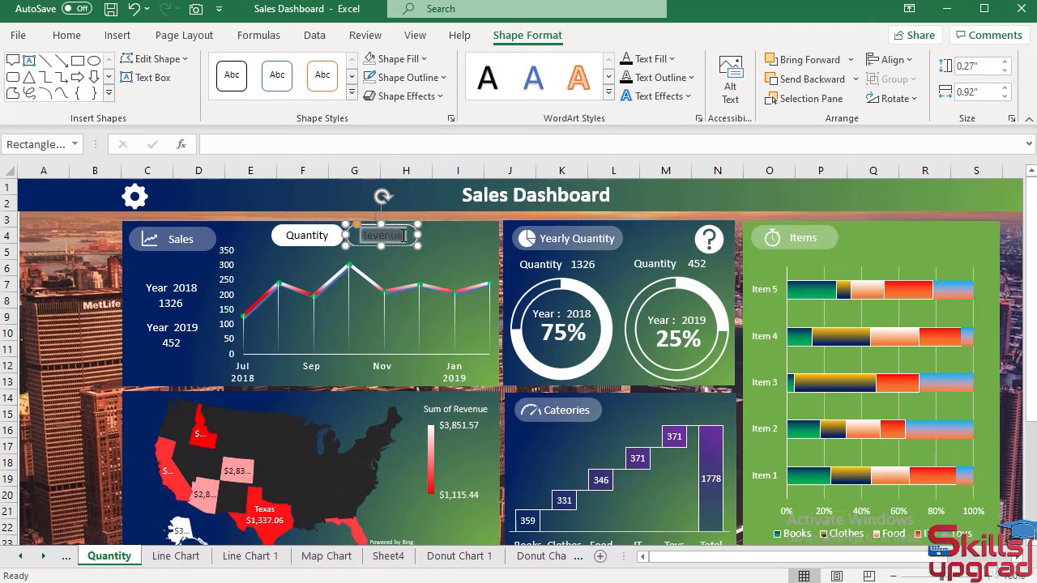
pyautogui.click(66, 36)
pyautogui.click(244, 92)
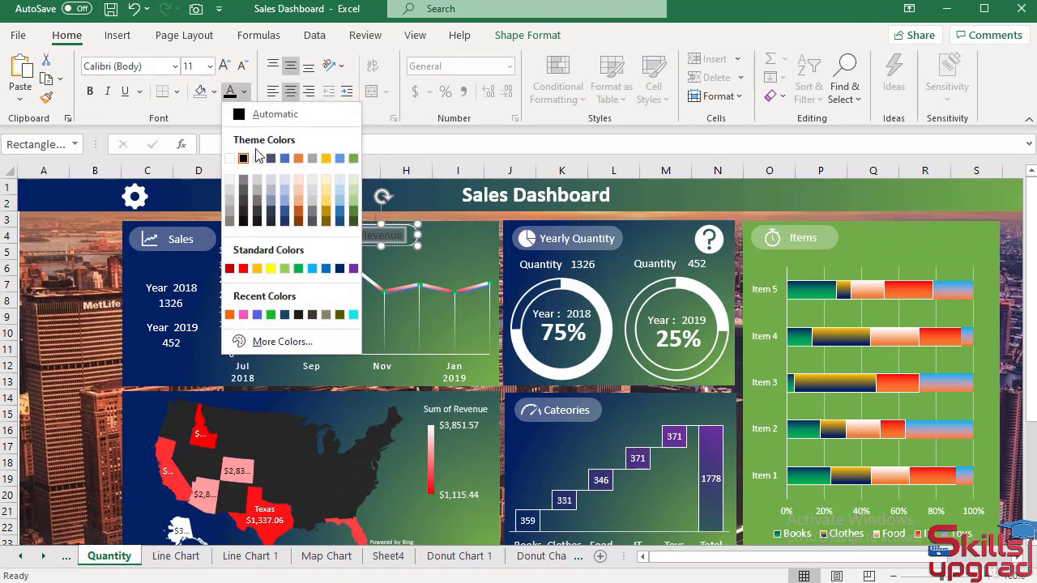
pyautogui.click(231, 157)
pyautogui.click(63, 316)
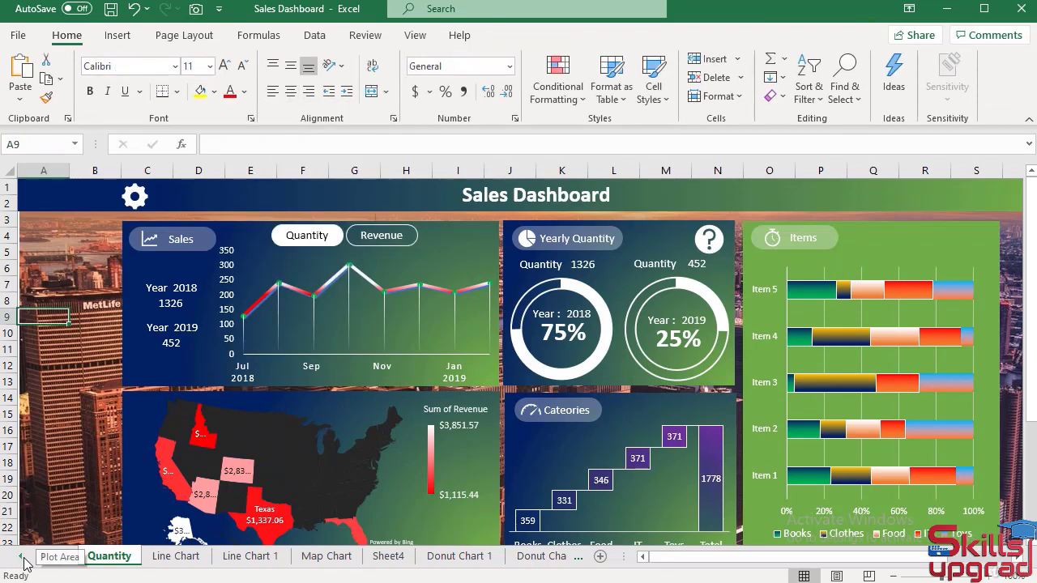
# Duplicate the Dashboard sheet, placing the copy directly after the original, and rename the copy as Inf
pyautogui.click(20, 556)
pyautogui.click(109, 561)
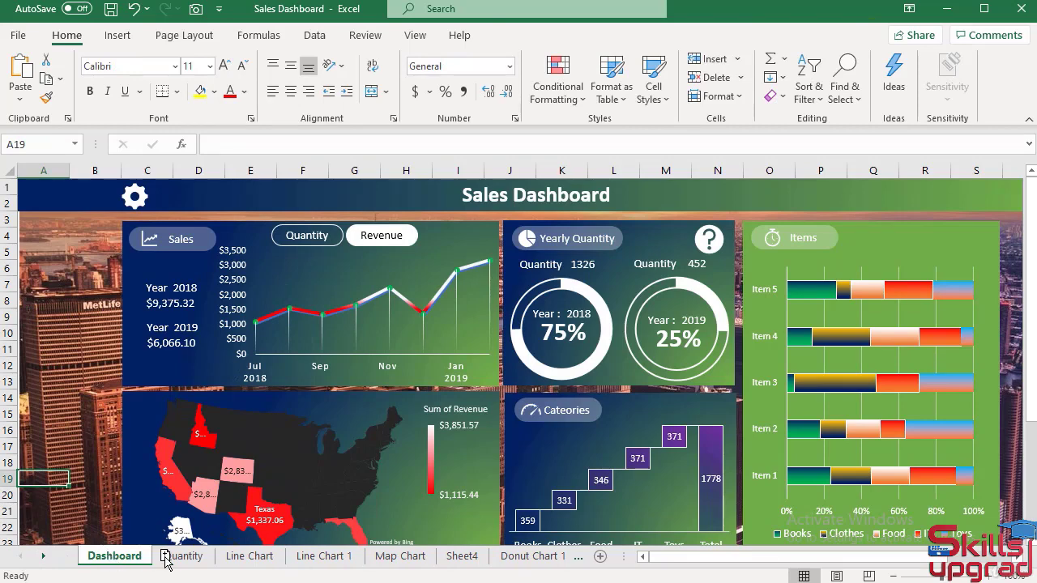
pyautogui.moveTo(171, 559); pyautogui.dragTo(173, 559)
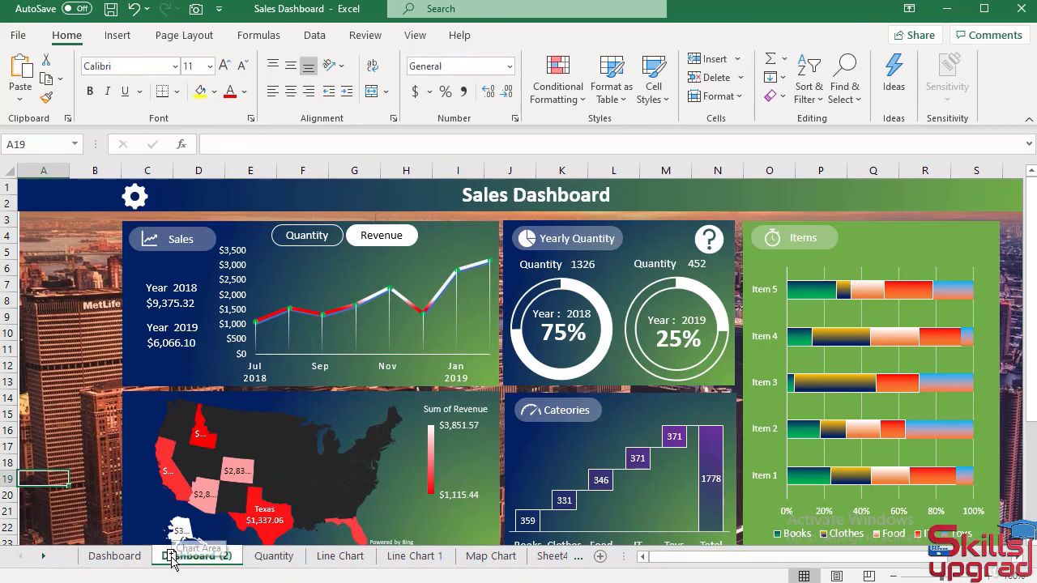
pyautogui.doubleClick(192, 557)
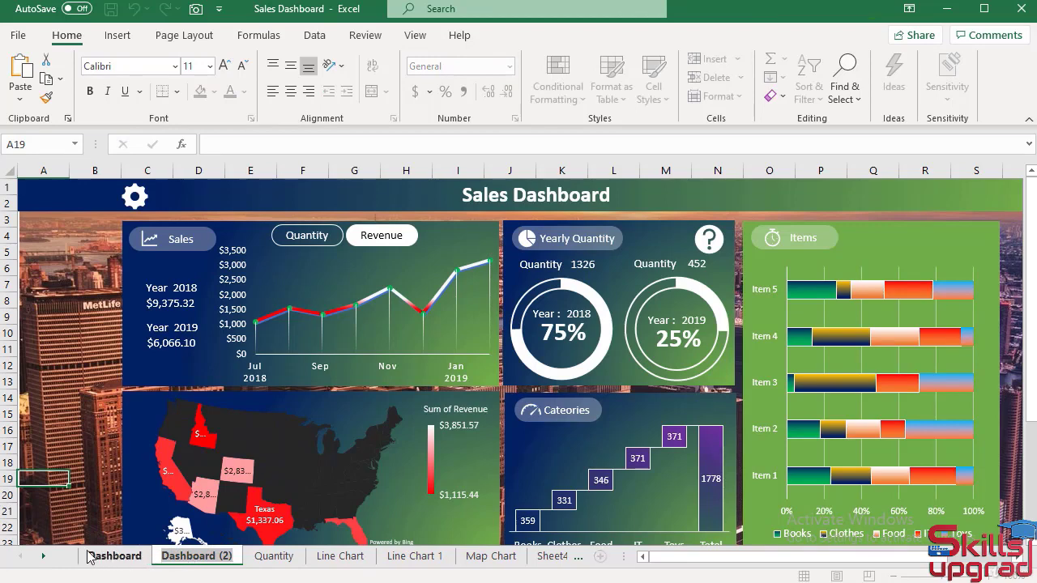
pyautogui.write('Inf')
pyautogui.press('Return')
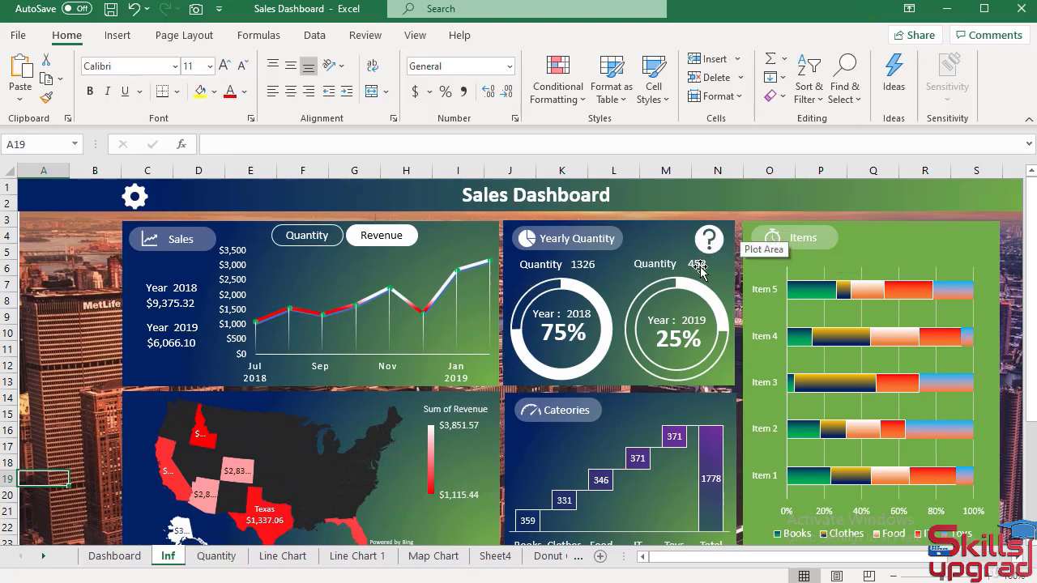
# Draw a rounded speech bubble about 1.31 by 0.68 inches over the 2019 donut and turn it upside down, pointing at the question-mark icon
pyautogui.click(118, 35)
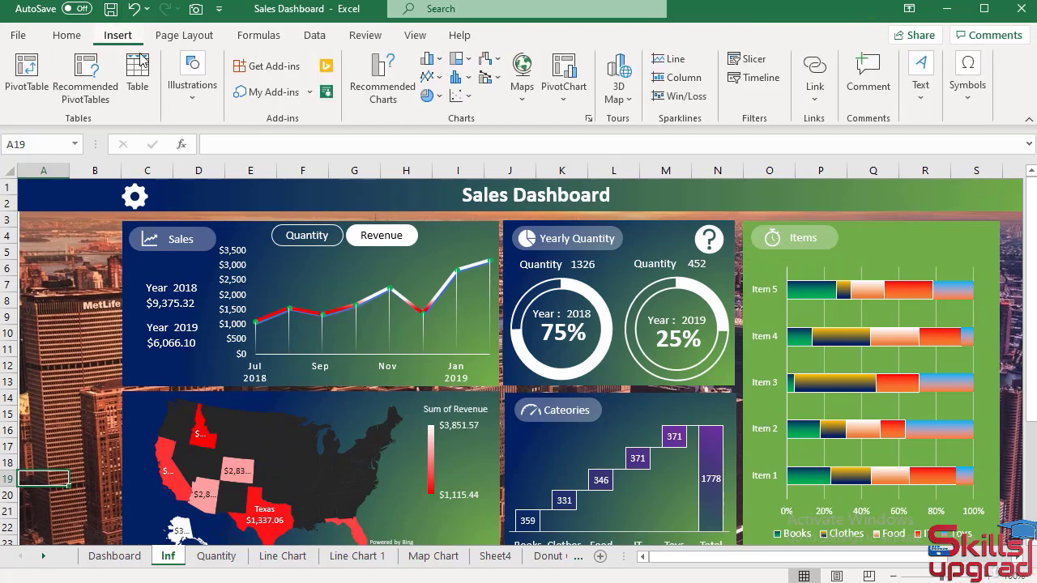
pyautogui.click(194, 95)
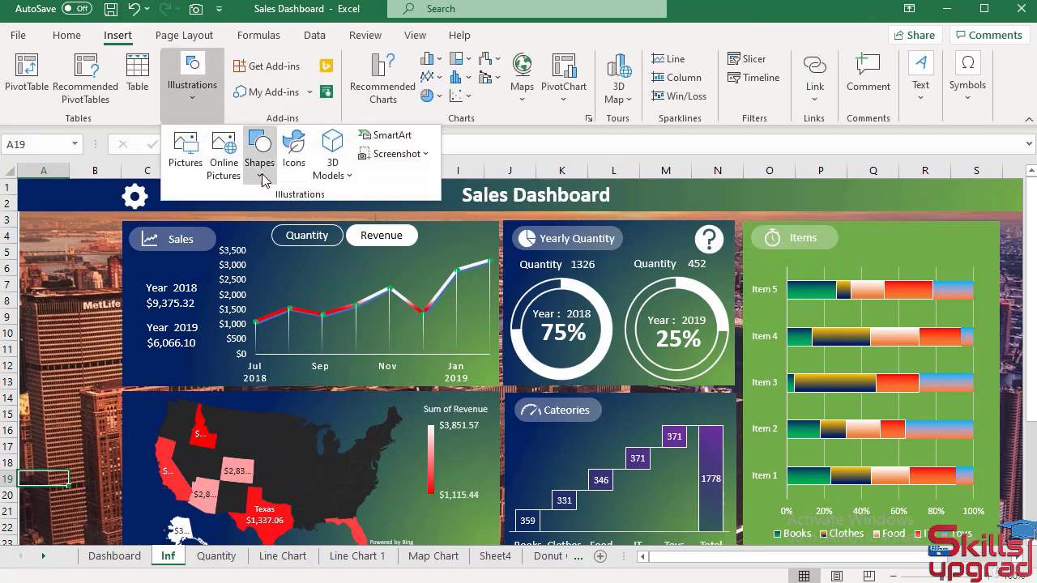
pyautogui.click(260, 152)
pyautogui.scroll(-5, 310, 399)
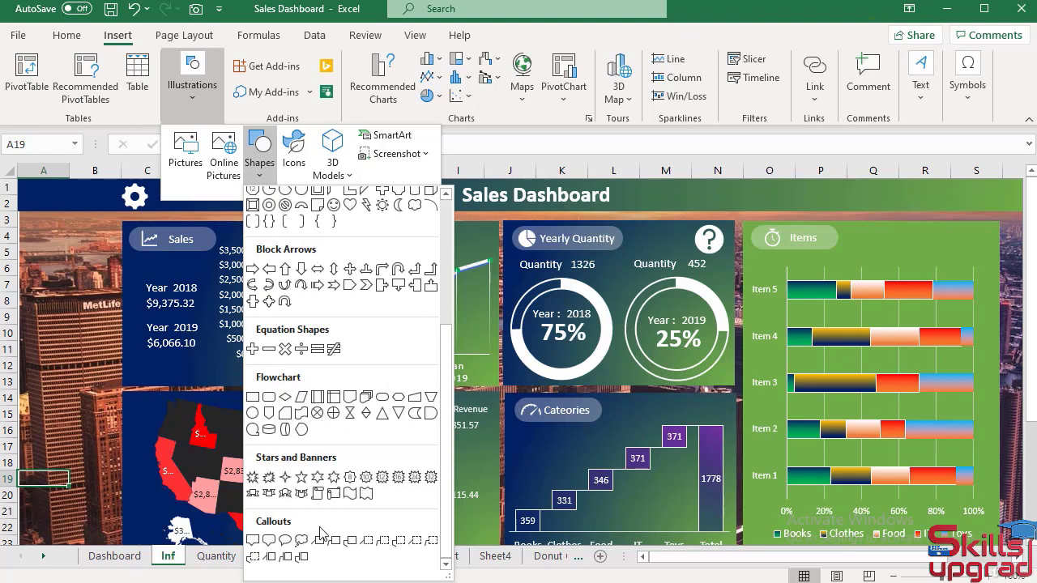
pyautogui.press('Escape')
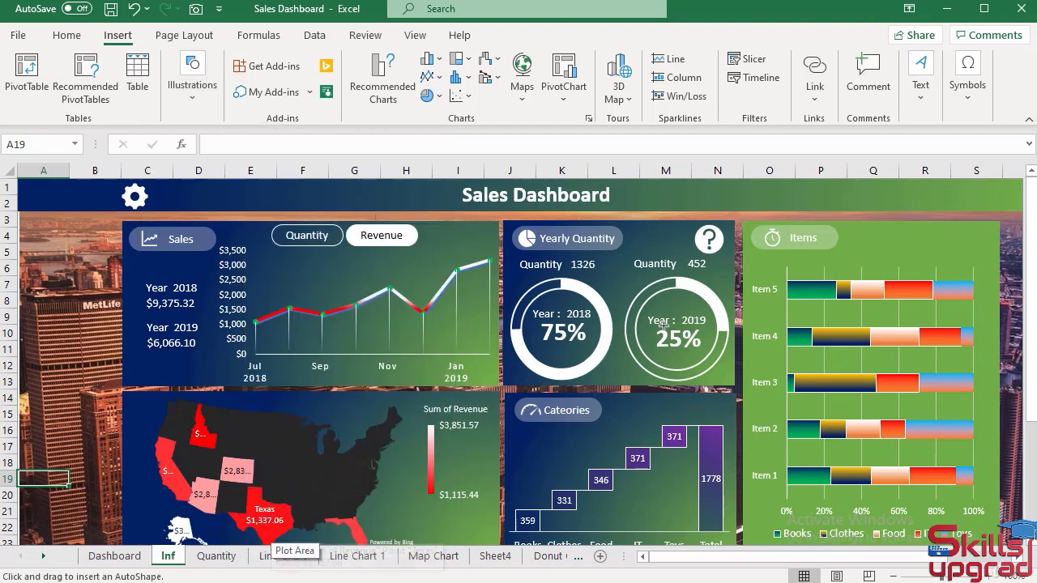
pyautogui.moveTo(645, 276); pyautogui.dragTo(745, 326)
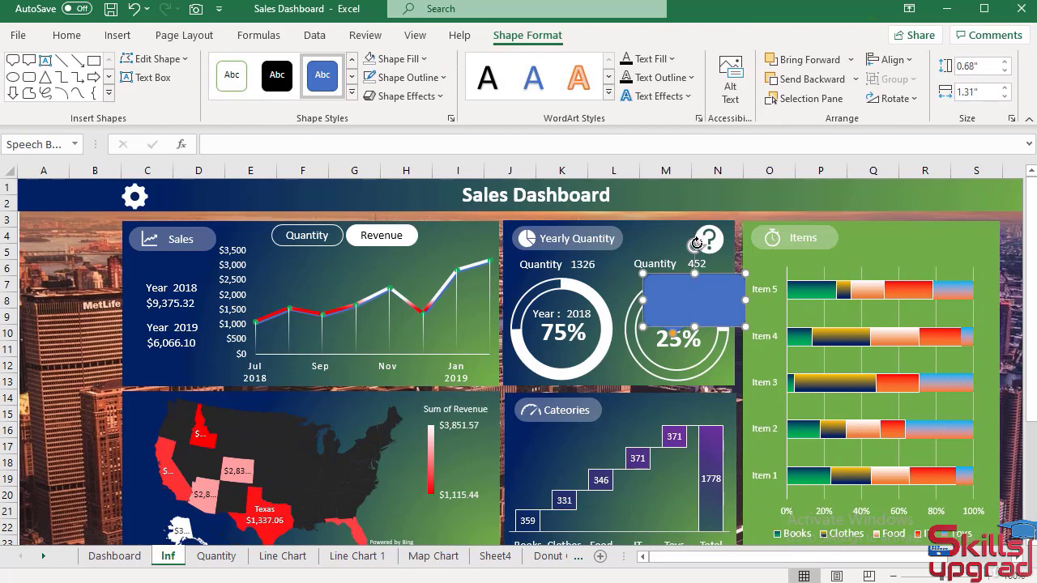
pyautogui.moveTo(695, 243); pyautogui.dragTo(695, 322)
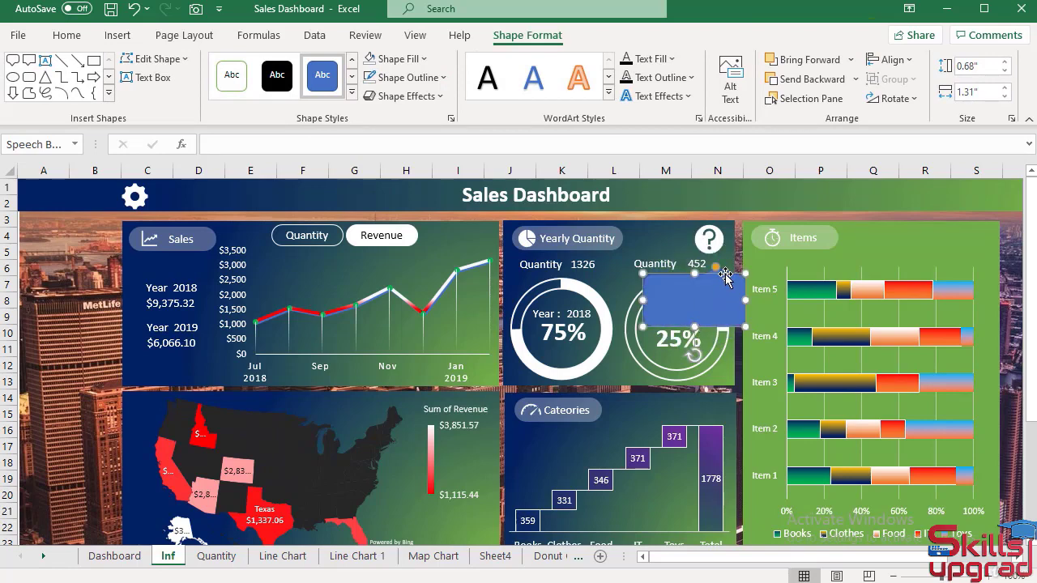
pyautogui.moveTo(725, 276); pyautogui.dragTo(716, 260)
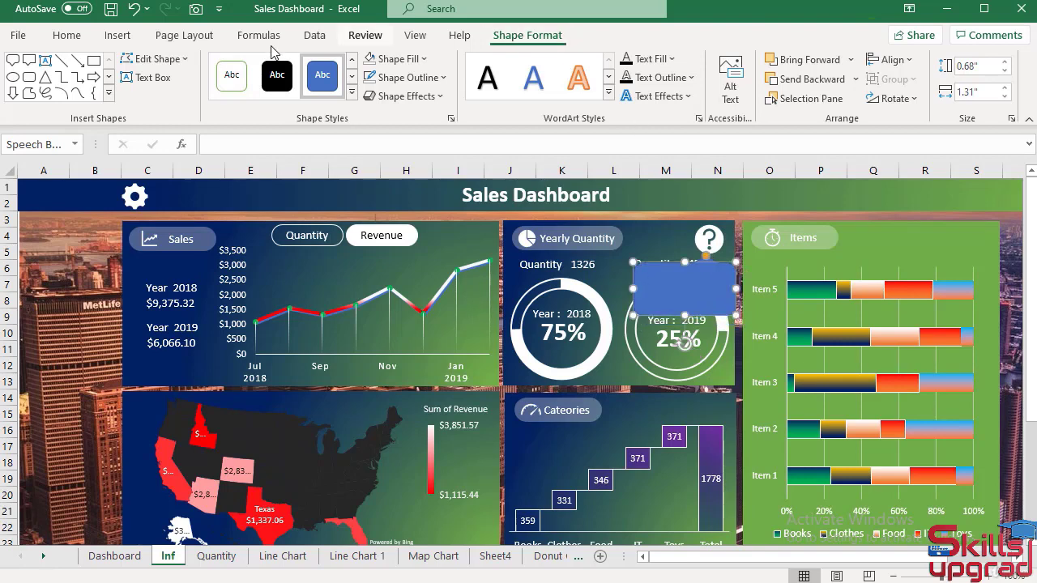
# Remove the speech bubble's outline and set its fill to white
pyautogui.click(444, 77)
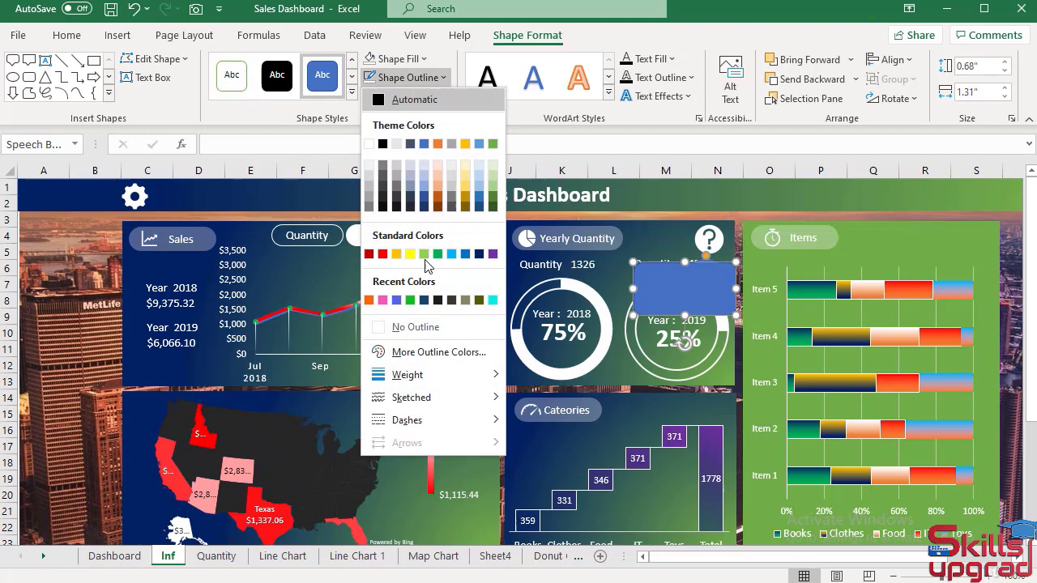
pyautogui.click(384, 326)
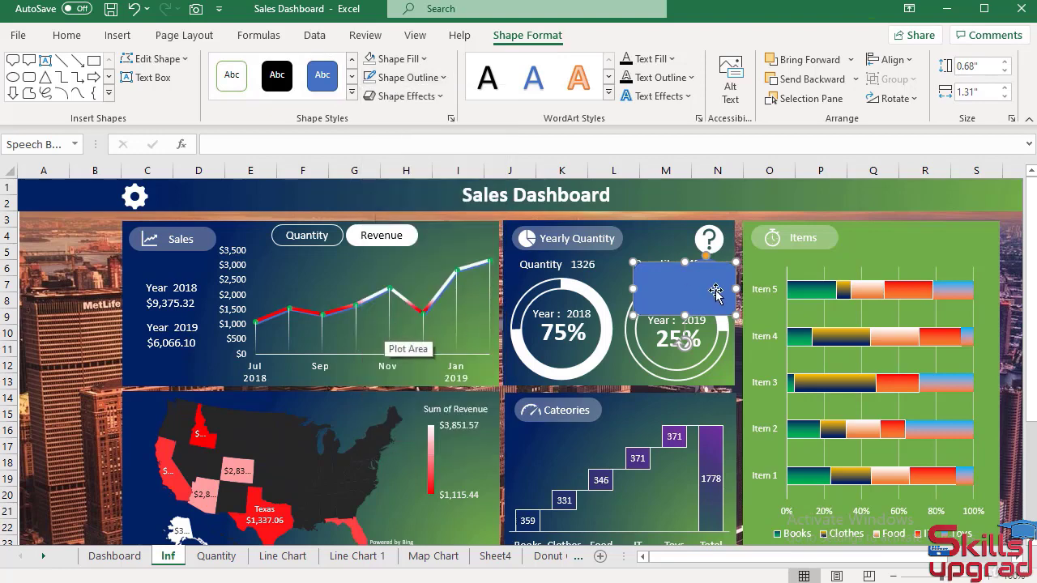
pyautogui.click(393, 59)
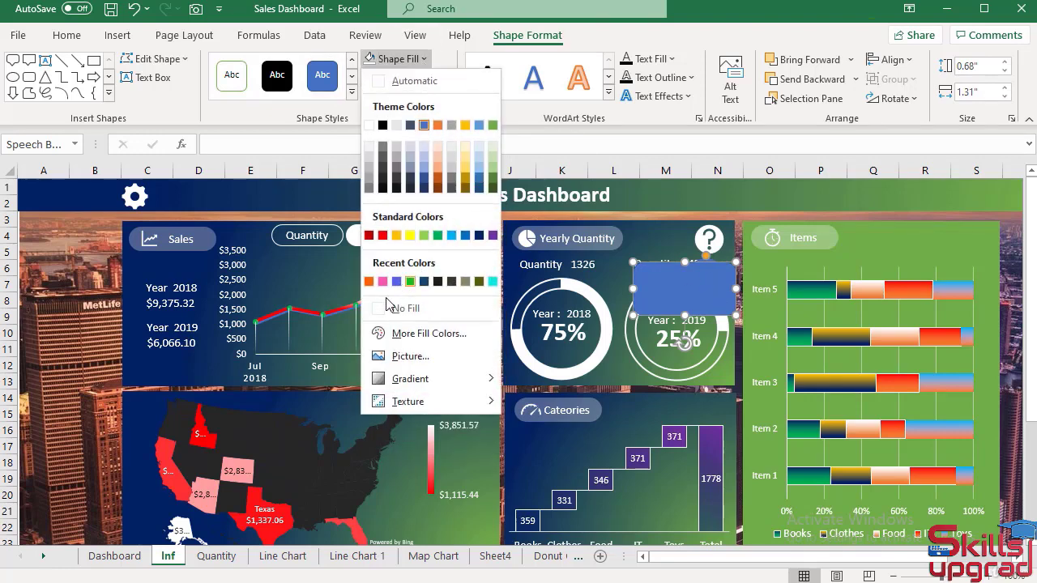
pyautogui.click(370, 126)
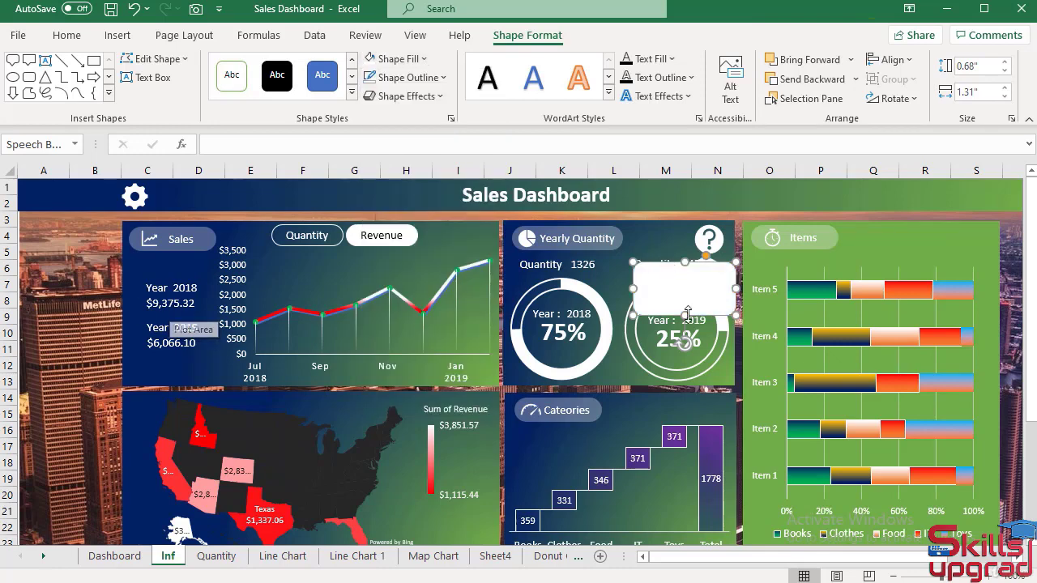
# Enlarge the speech bubble to about 1.53 by 0.92 inches, keeping its pointer on the question-mark icon, and deselect it
pyautogui.moveTo(685, 315); pyautogui.dragTo(687, 333)
pyautogui.moveTo(734, 299)
pyautogui.mouseDown()
pyautogui.moveTo(751, 299)
pyautogui.moveTo(721, 287)
pyautogui.mouseUp()
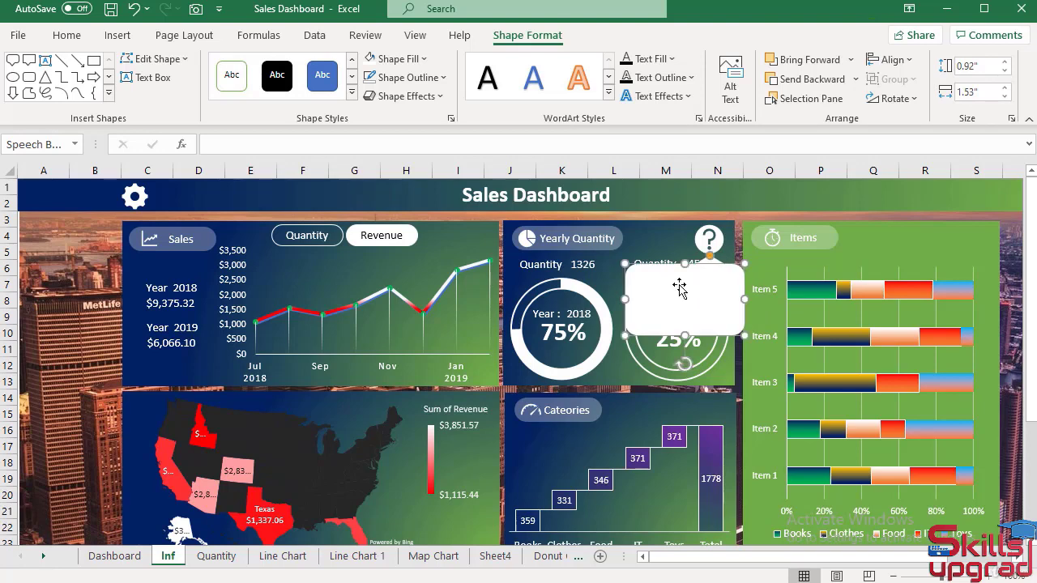
pyautogui.click(67, 35)
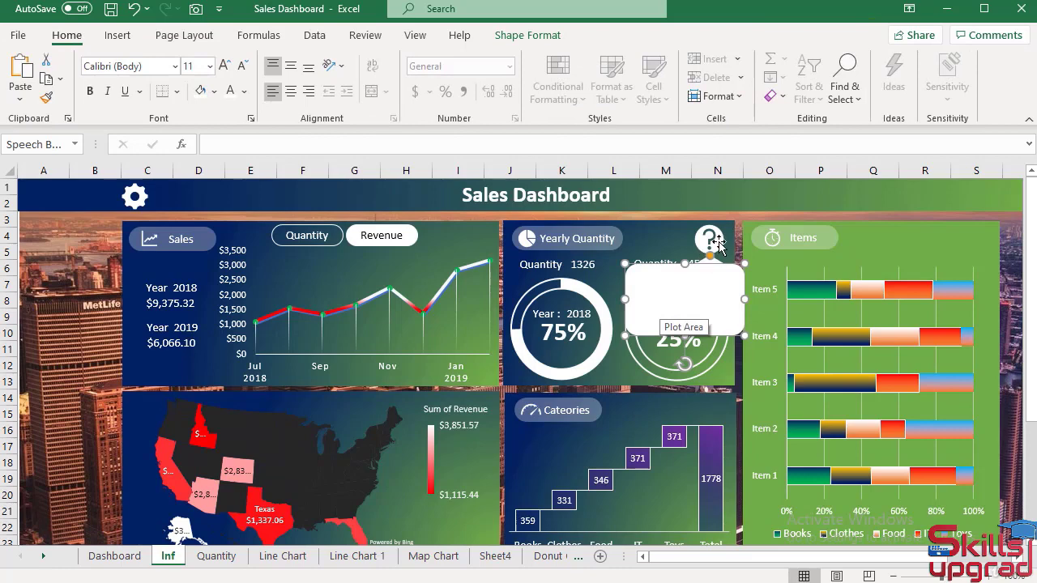
pyautogui.click(42, 332)
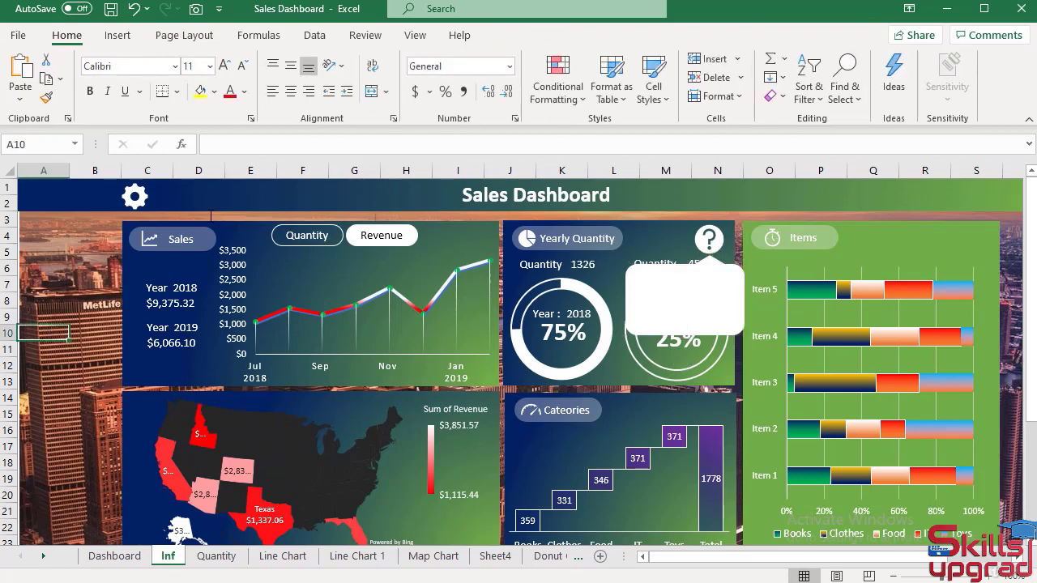
# Insert a text box across the speech bubble reading "In this theme,you can view number of quantities sold in the year 2018 and 2019."
pyautogui.click(120, 39)
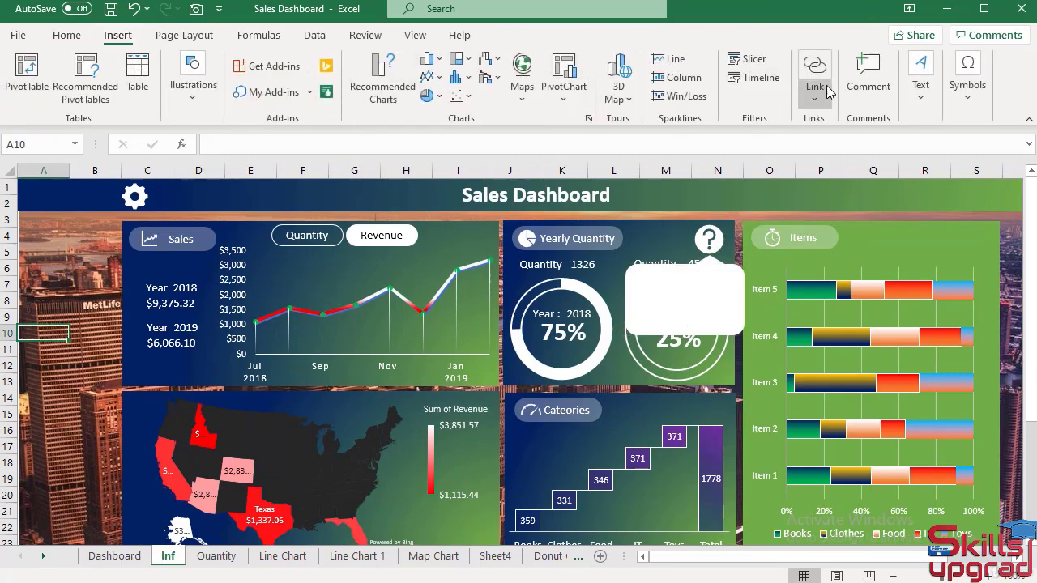
pyautogui.click(925, 104)
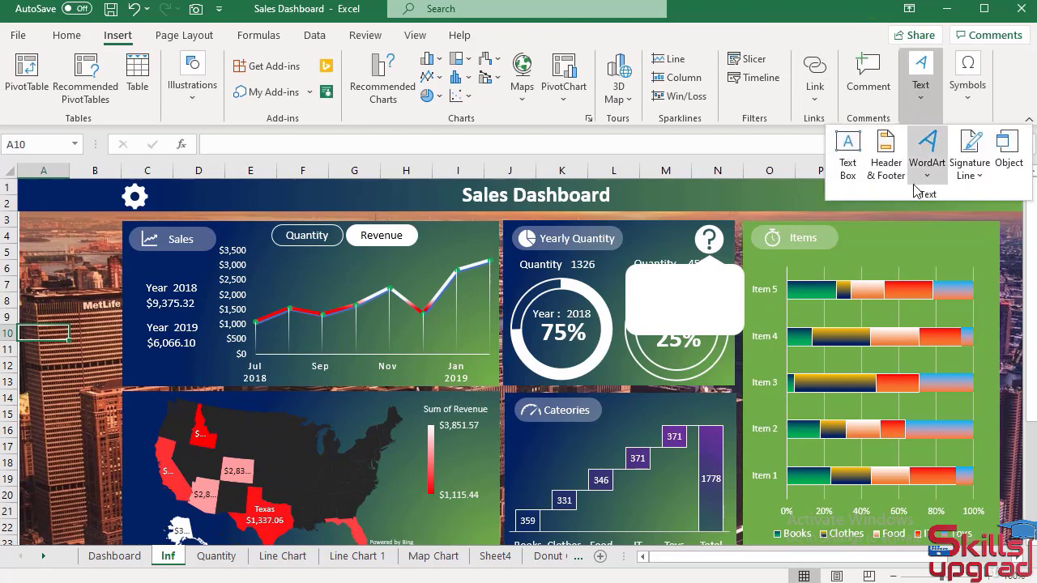
pyautogui.click(848, 162)
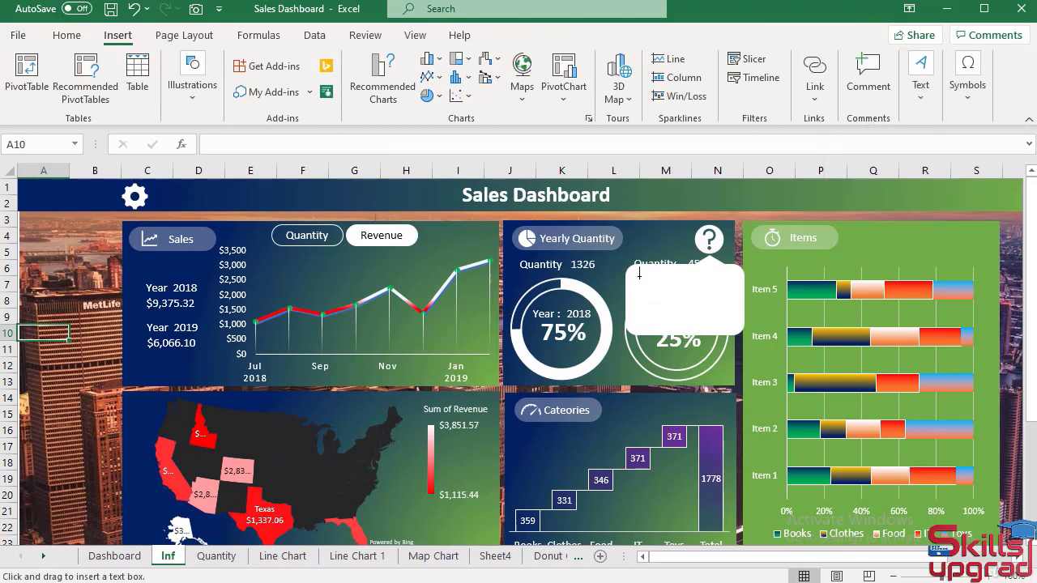
pyautogui.moveTo(639, 277); pyautogui.dragTo(735, 331)
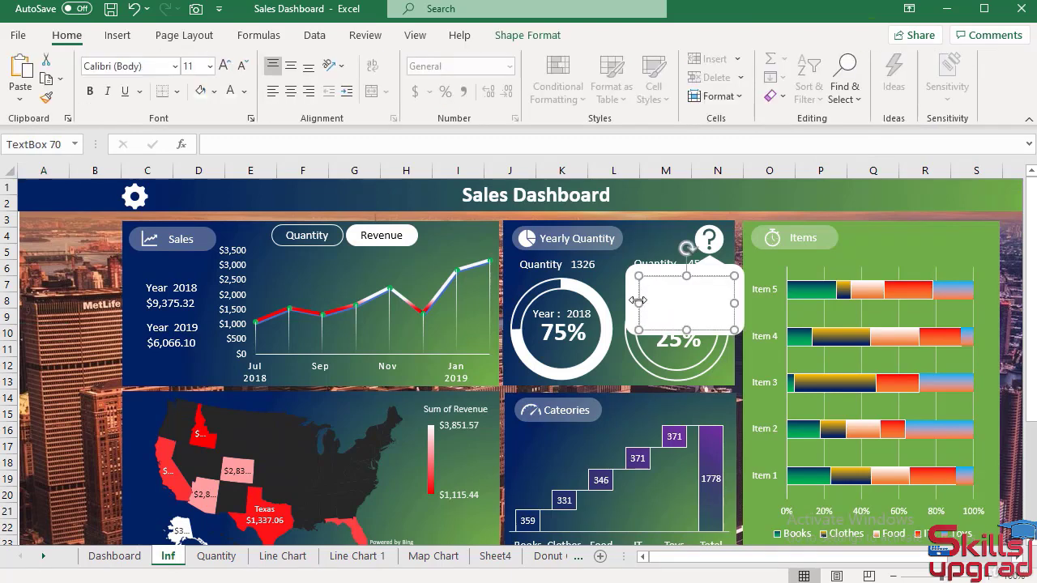
pyautogui.moveTo(636, 301); pyautogui.dragTo(630, 300)
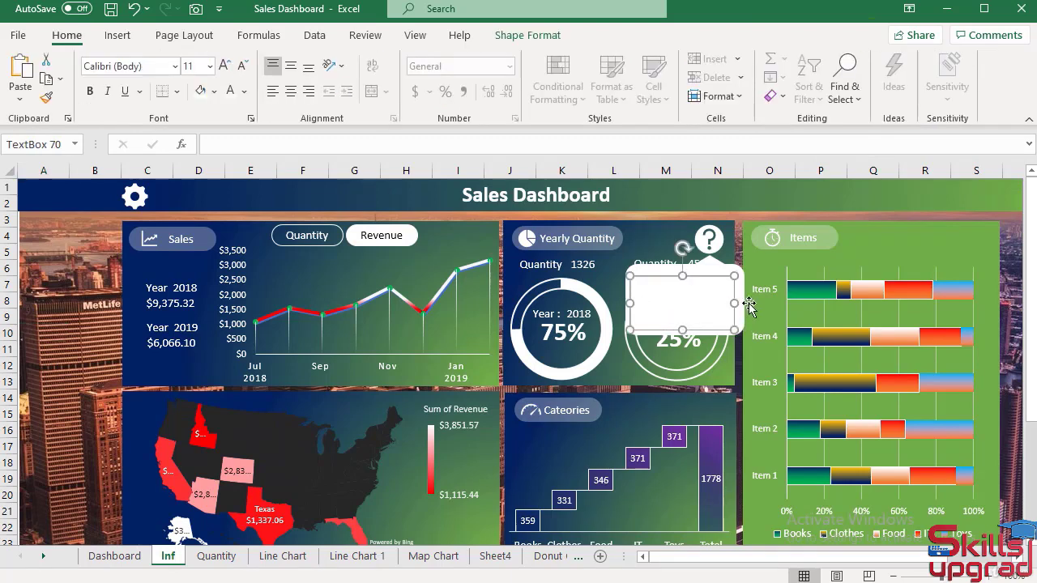
pyautogui.moveTo(735, 302); pyautogui.dragTo(742, 302)
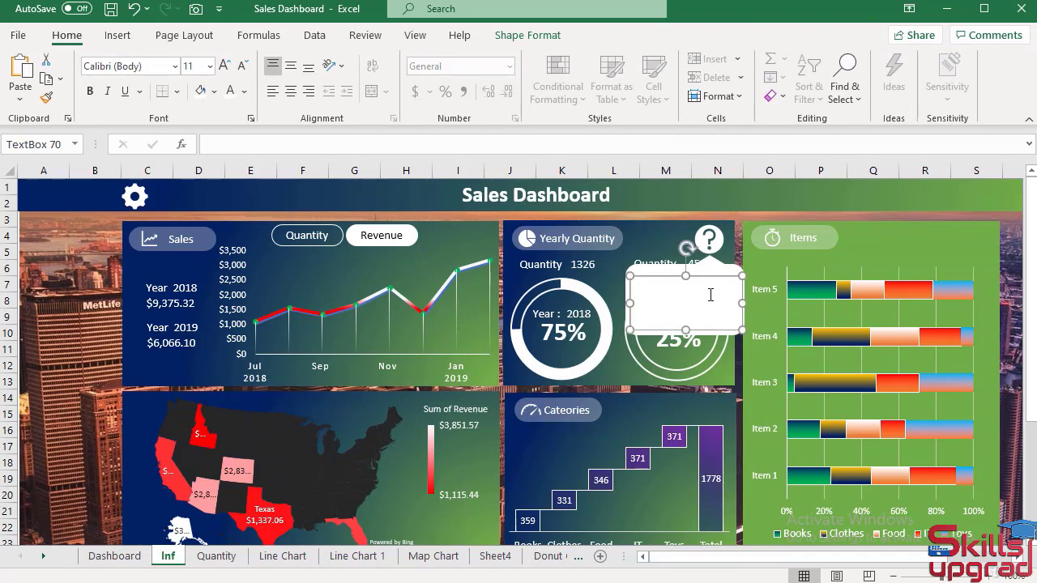
pyautogui.click(676, 286)
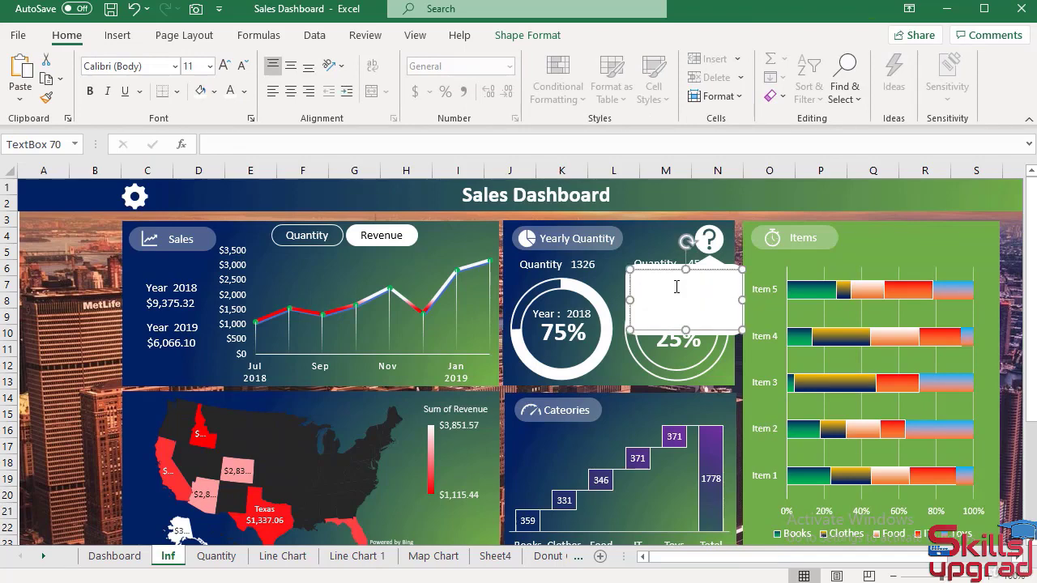
pyautogui.write('In this theme you can view number of quantities  sold in the year 2018 and 2019')
# Enlarge the speech bubble and resize its text box to about 1.44 by 1.08 inches so the whole text fits inside
pyautogui.moveTo(705, 270); pyautogui.dragTo(702, 259)
pyautogui.click(696, 333)
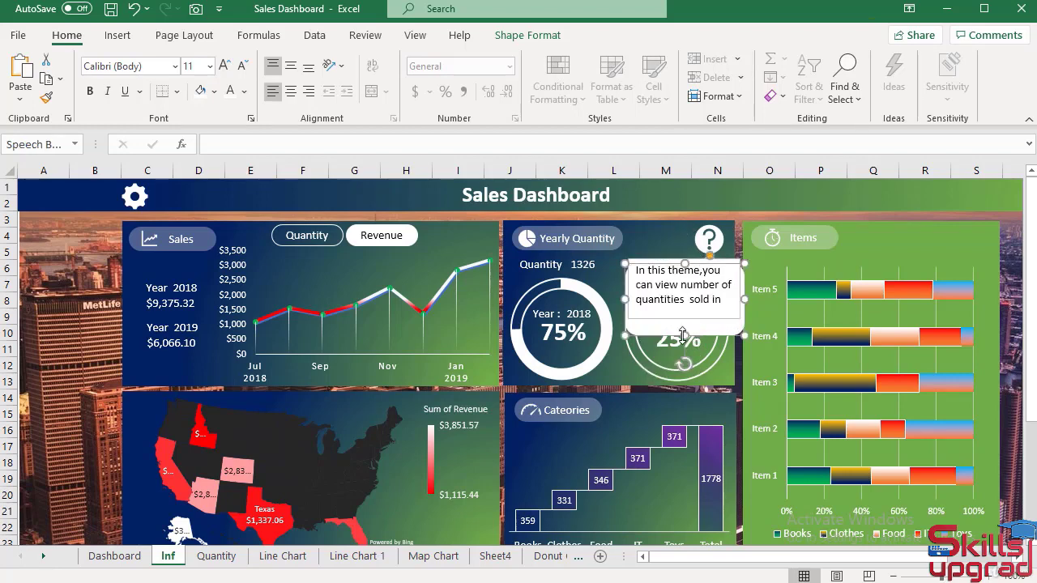
pyautogui.moveTo(687, 334); pyautogui.dragTo(687, 343)
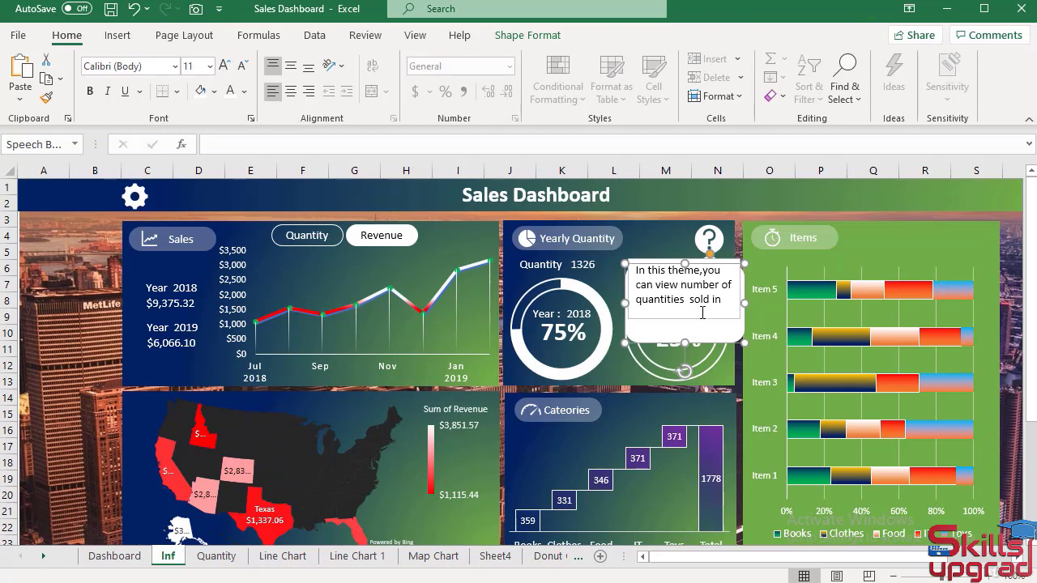
pyautogui.click(702, 312)
pyautogui.click(707, 318)
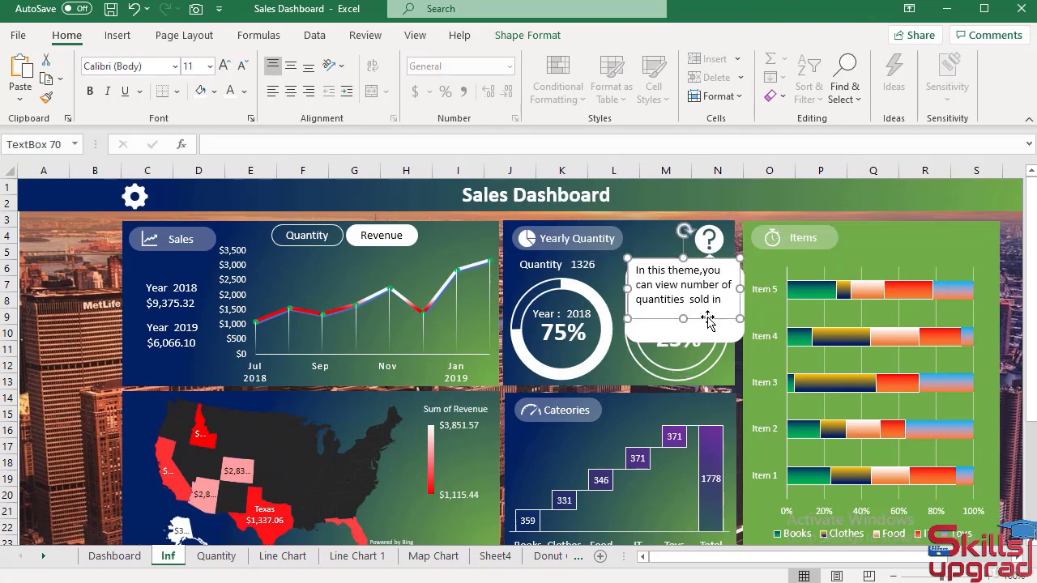
pyautogui.moveTo(707, 318); pyautogui.dragTo(685, 355)
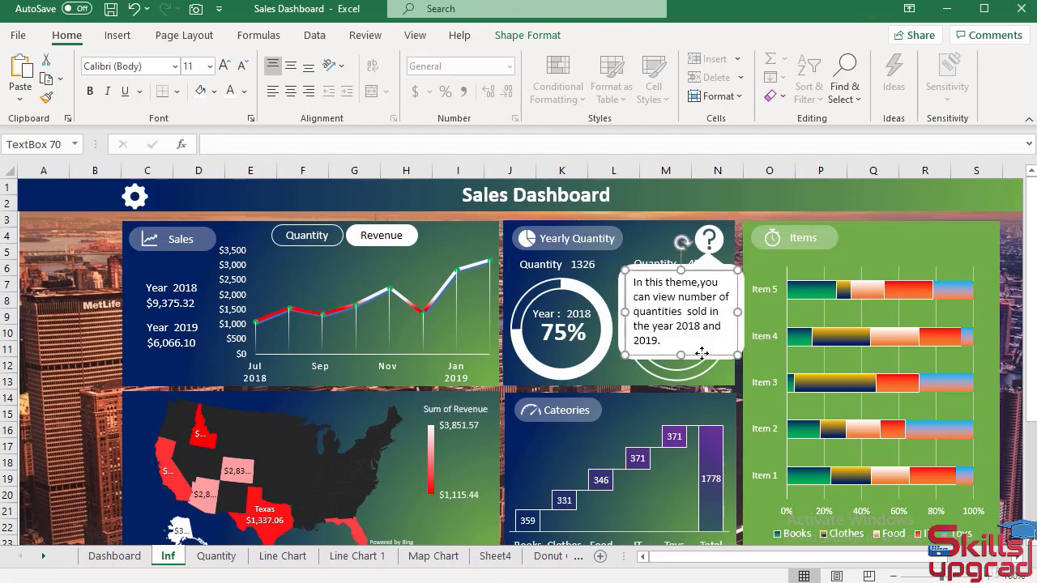
# Remove the outline from the text box inside the speech bubble
pyautogui.click(545, 35)
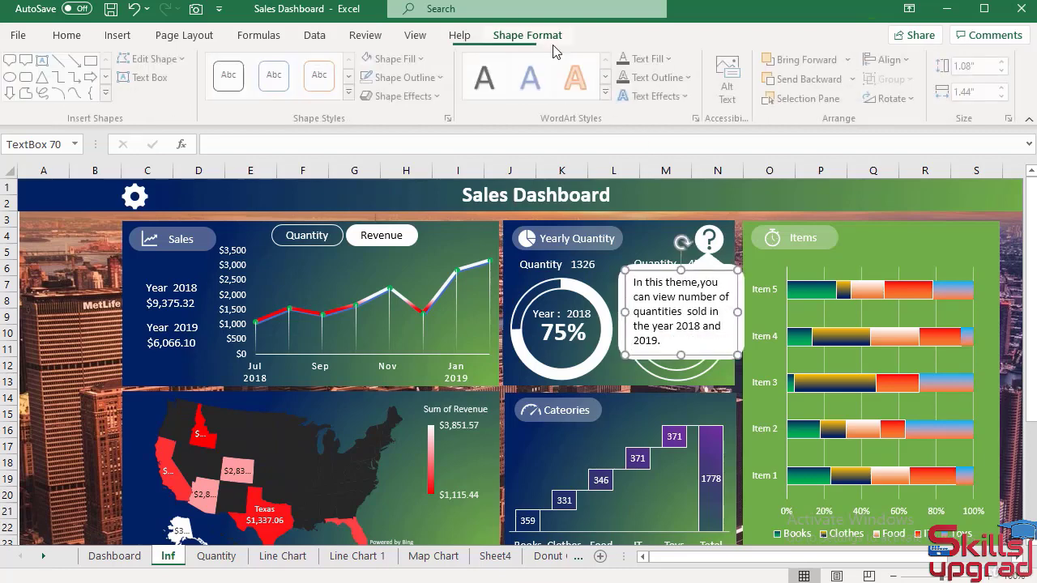
pyautogui.click(446, 80)
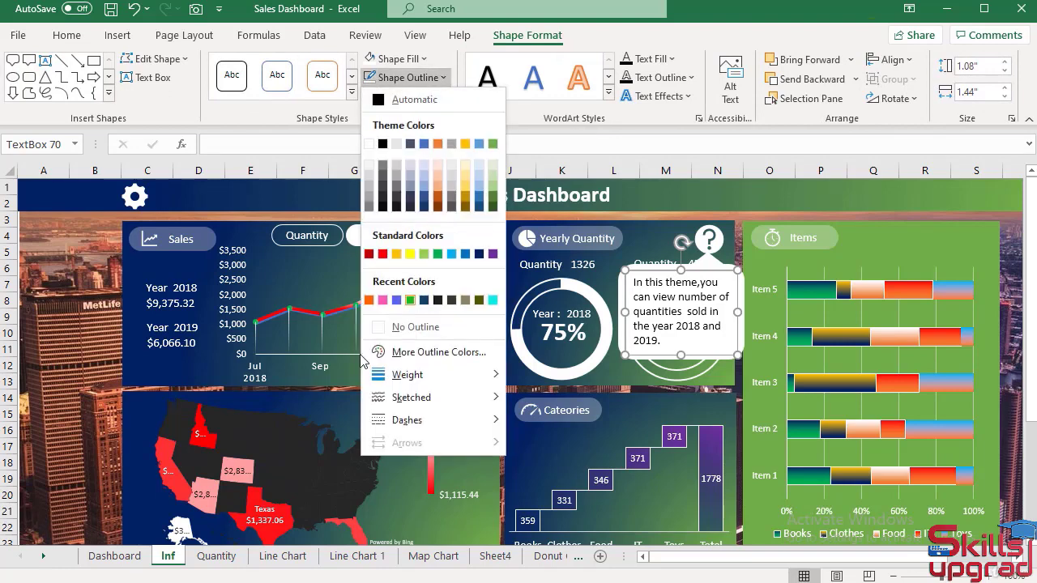
pyautogui.click(378, 323)
pyautogui.click(71, 332)
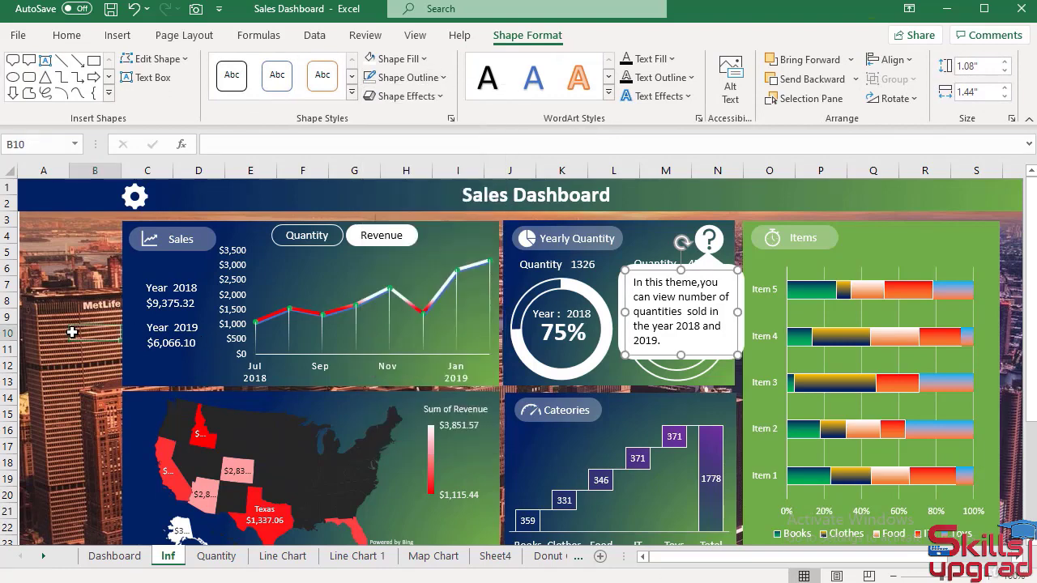
# Group the information text box with its speech bubble, shift the group slightly under the question-mark icon, and deselect it
pyautogui.click(701, 288)
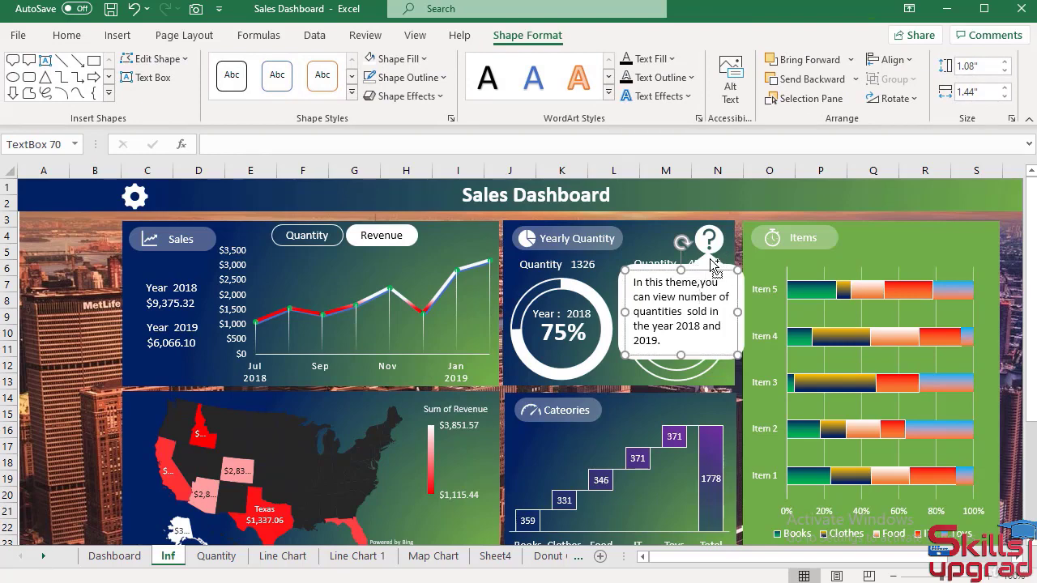
pyautogui.keyDown('ctrl'); pyautogui.click(710, 260); pyautogui.keyUp('ctrl')
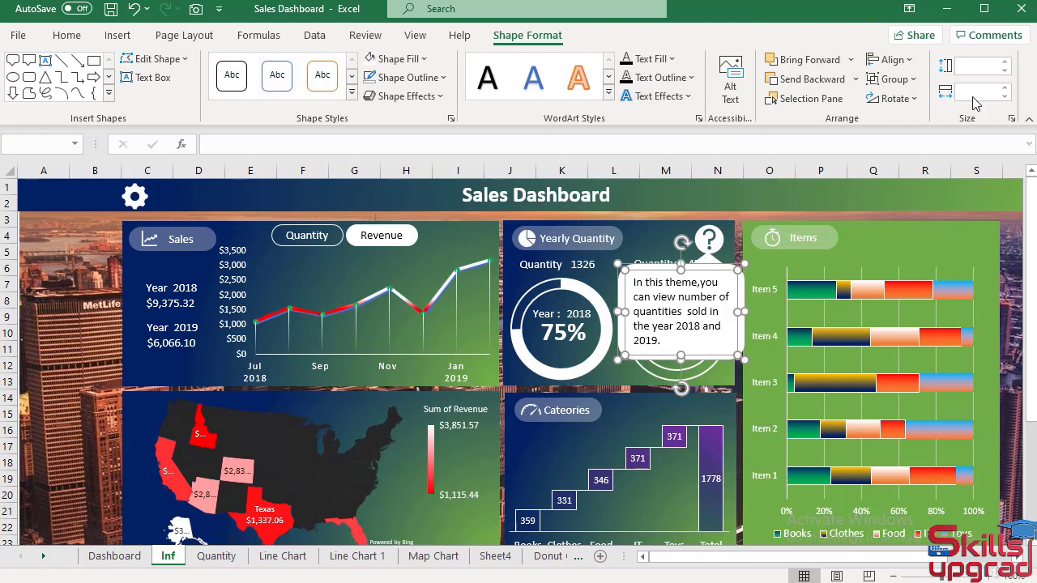
pyautogui.click(909, 79)
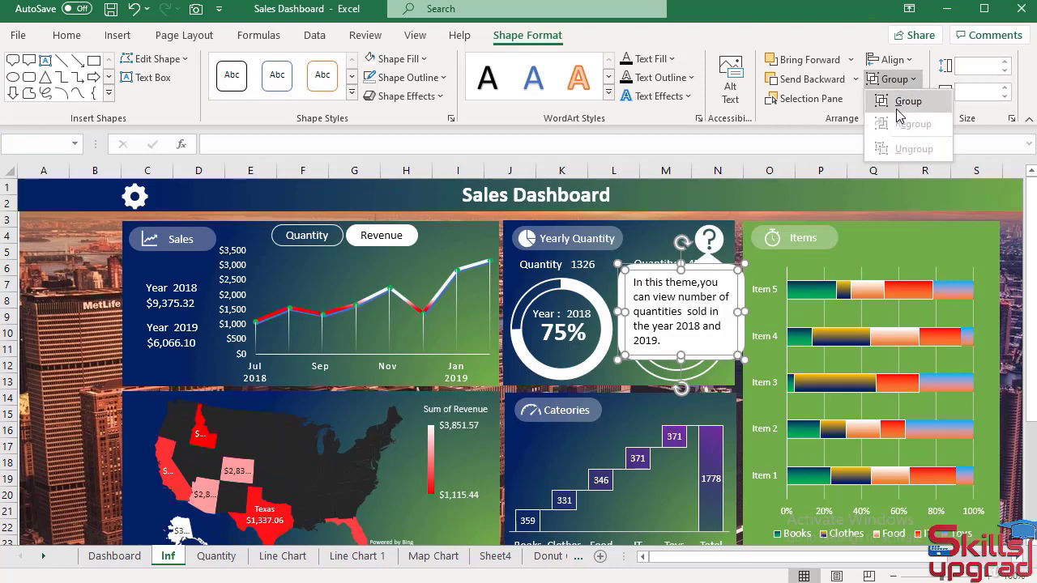
pyautogui.click(899, 105)
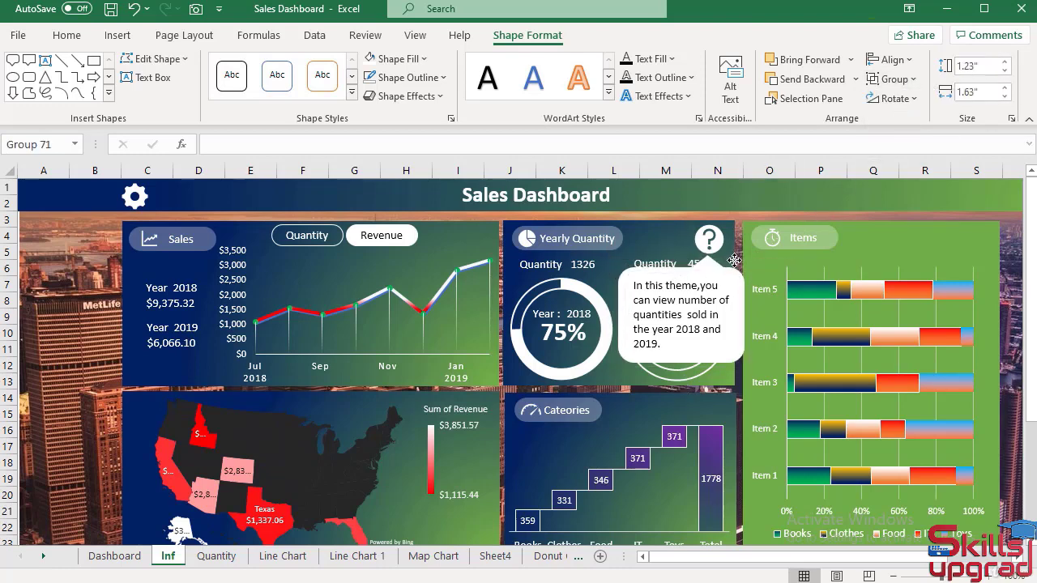
pyautogui.moveTo(734, 261); pyautogui.dragTo(735, 261)
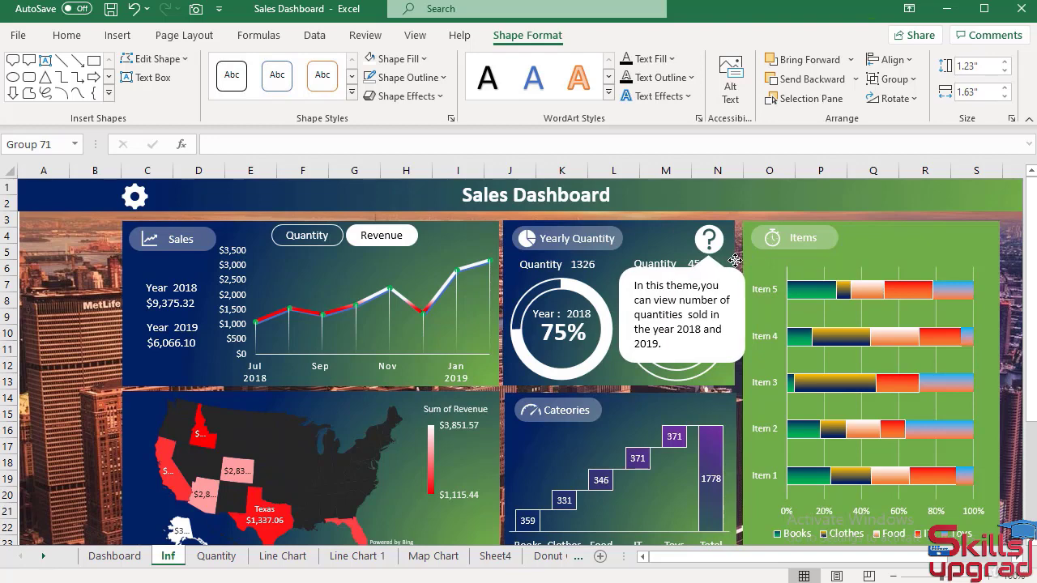
pyautogui.press('Escape')
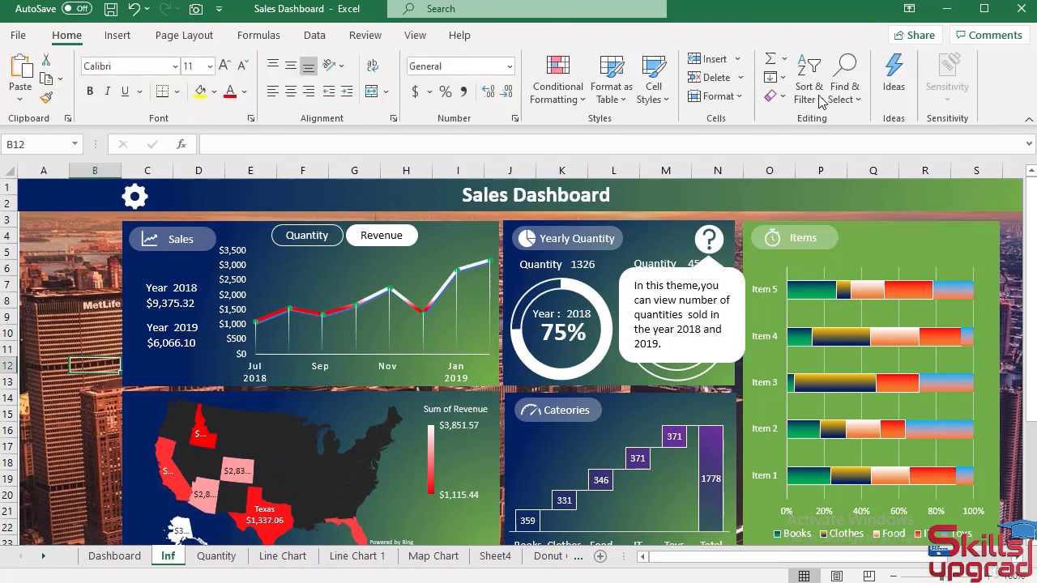
# Hide the grouped information speech bubble on the Inf sheet using the Selection pane
pyautogui.click(855, 95)
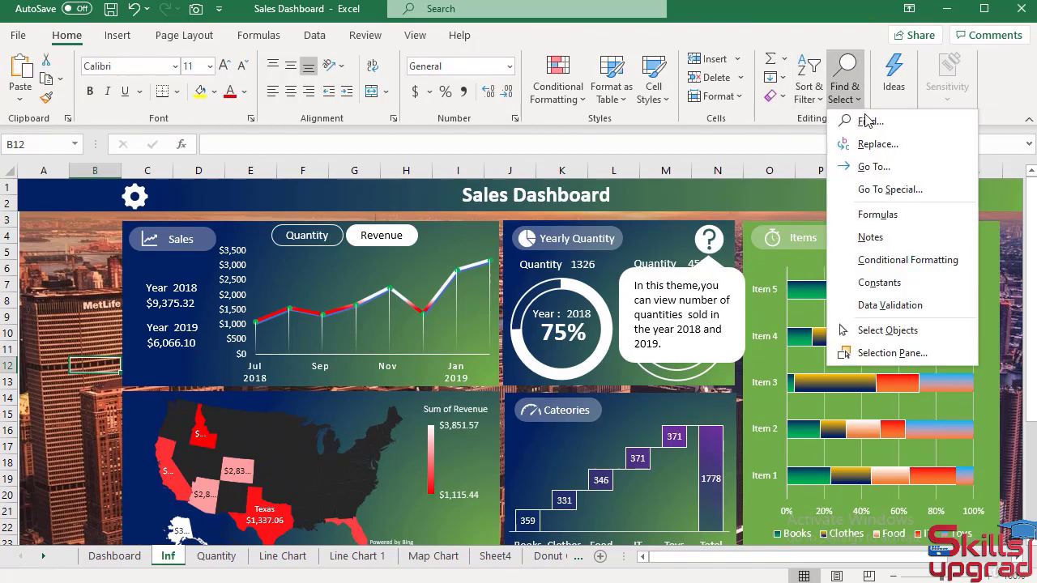
pyautogui.click(889, 352)
pyautogui.click(716, 262)
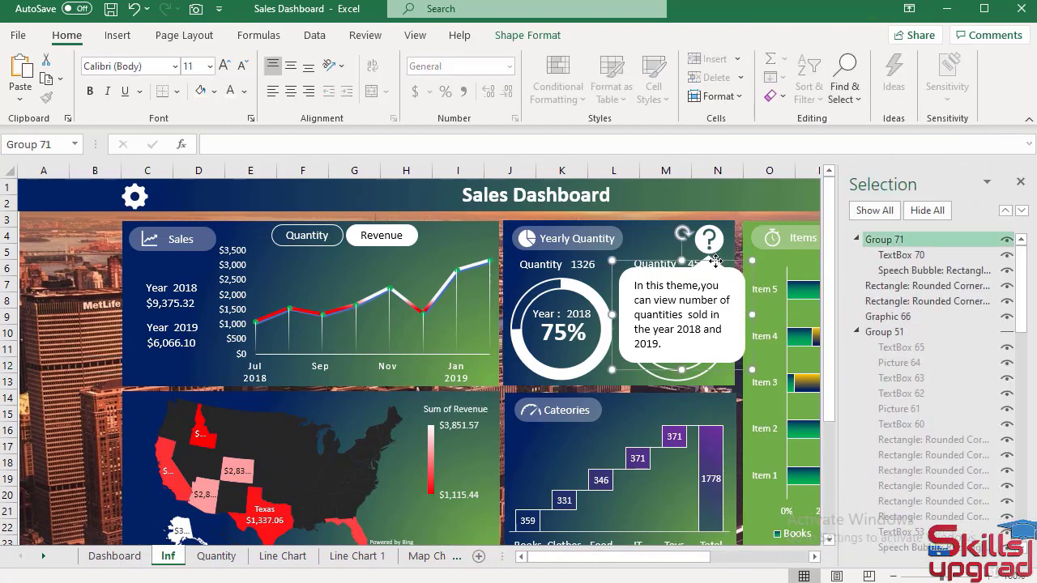
pyautogui.click(1008, 241)
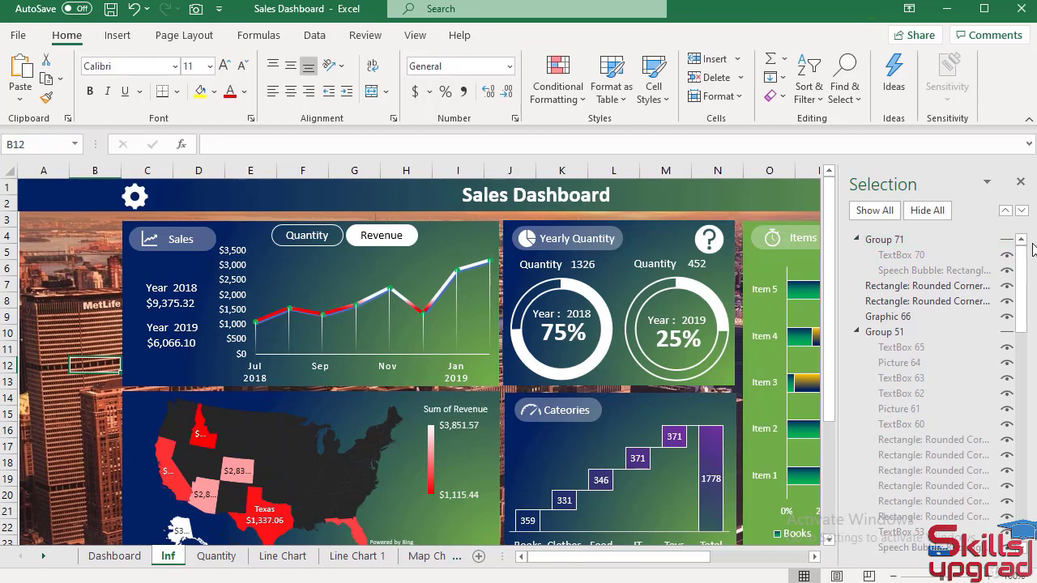
pyautogui.click(1020, 182)
# Duplicate the Dashboard sheet directly after the original and rename the copy as Collapse
pyautogui.click(113, 555)
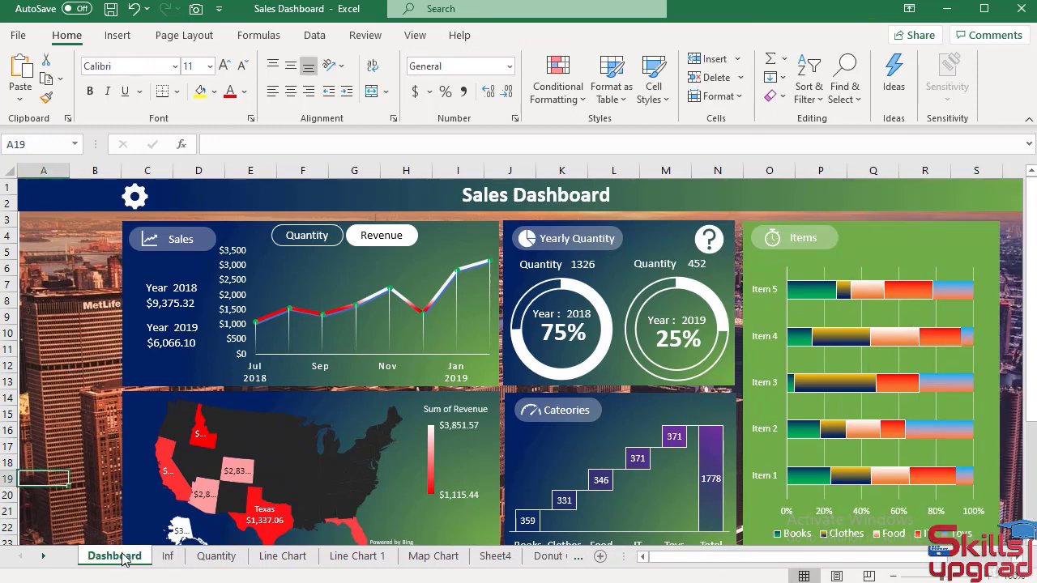
pyautogui.moveTo(122, 559); pyautogui.dragTo(163, 557)
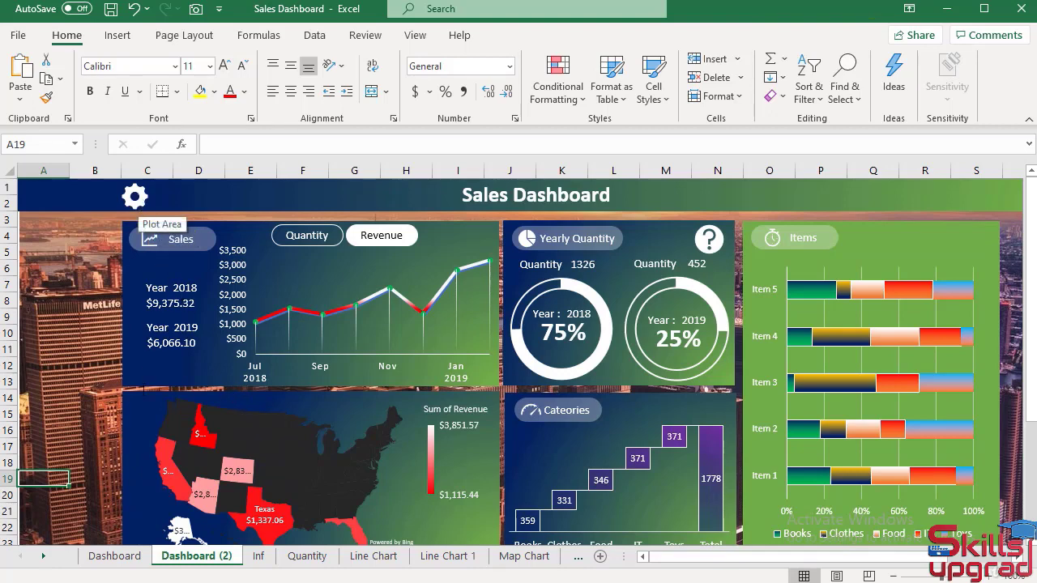
pyautogui.doubleClick(188, 557)
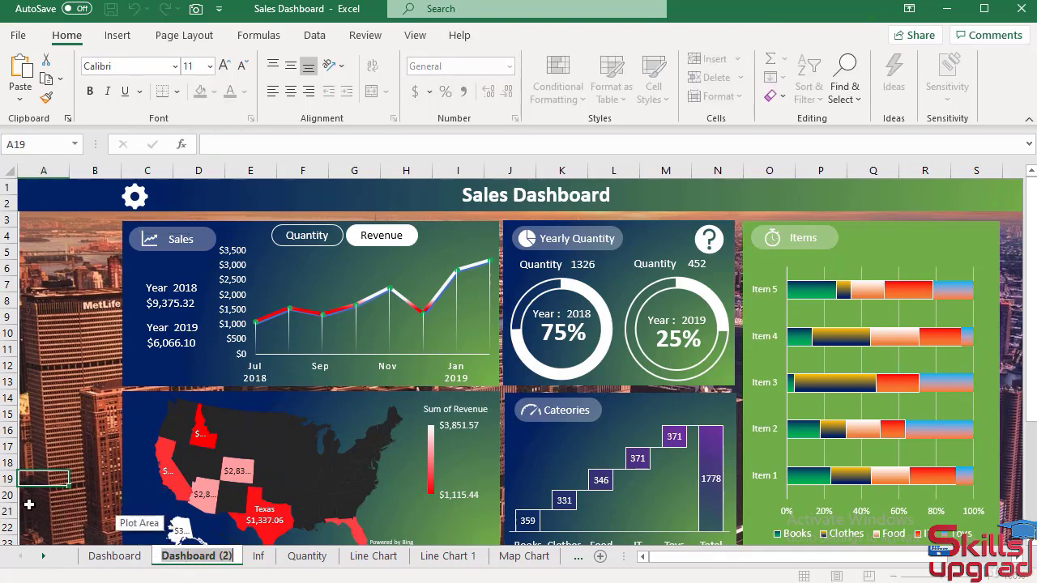
pyautogui.write('Collapse')
pyautogui.press('Return')
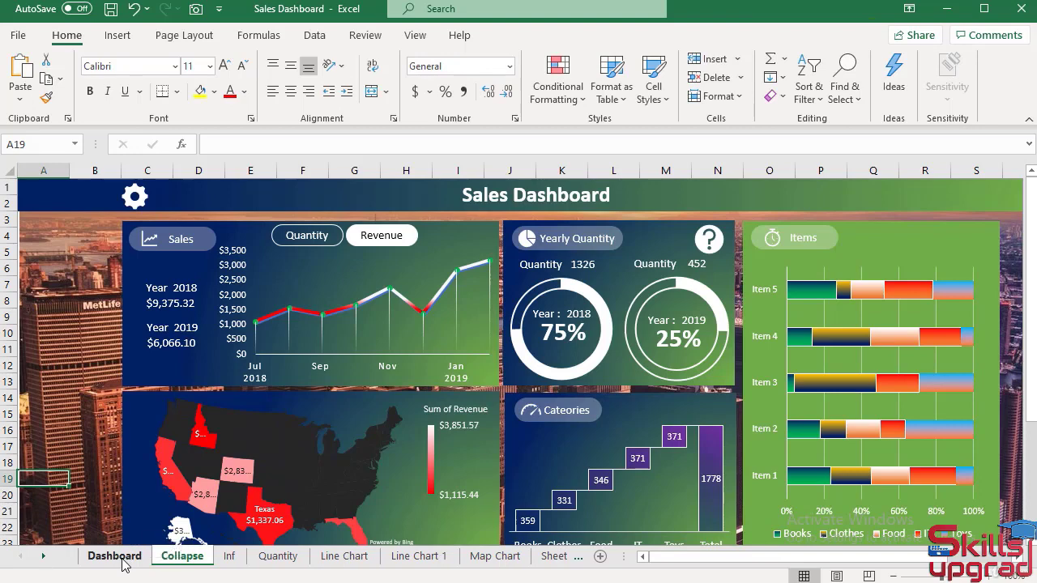
# Unhide the grouped Color Themes settings panel under the gear icon on the Dashboard sheet
pyautogui.click(126, 557)
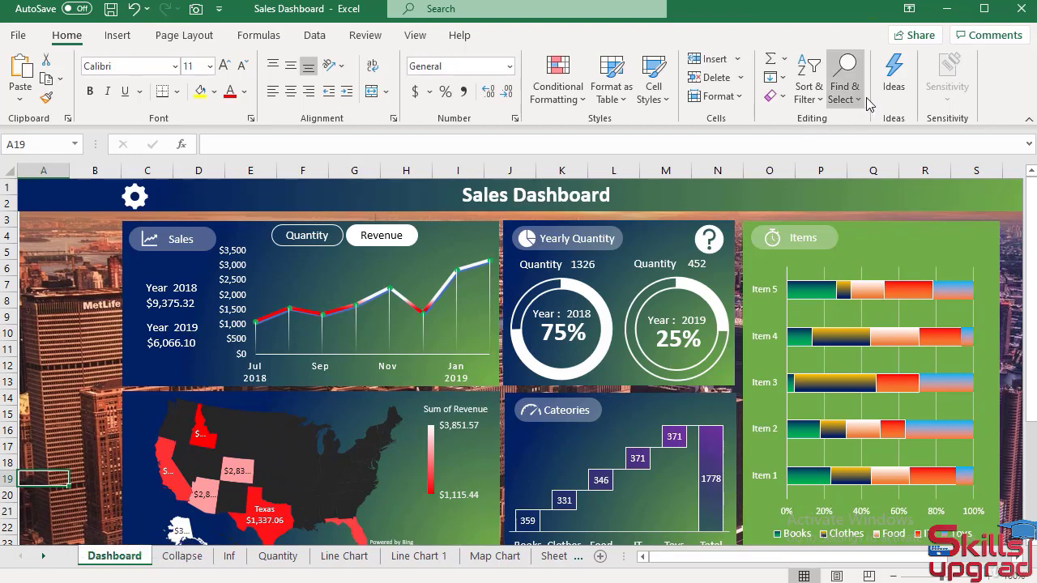
pyautogui.click(845, 84)
pyautogui.click(873, 355)
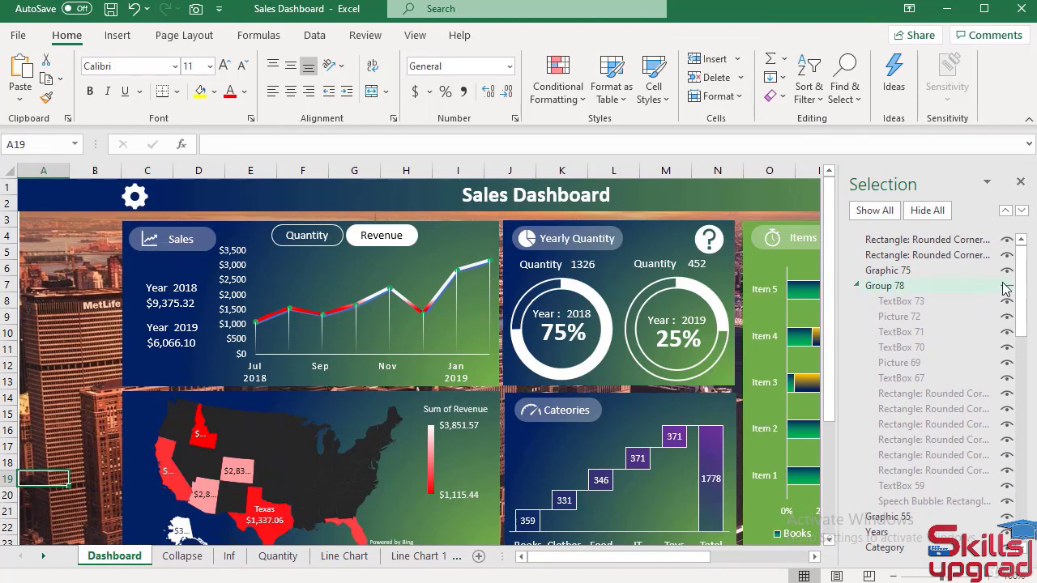
pyautogui.click(1008, 287)
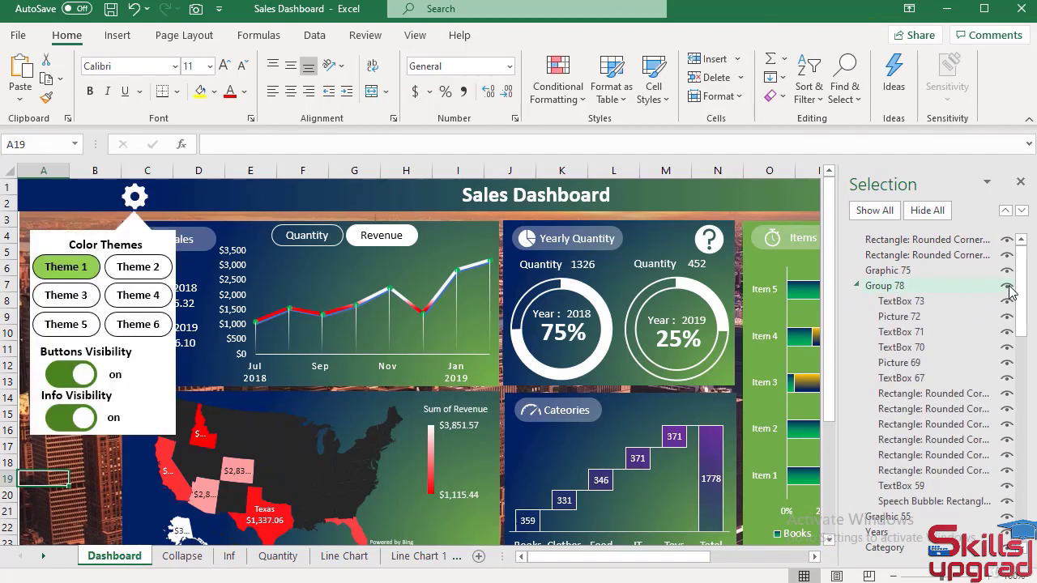
pyautogui.click(1019, 181)
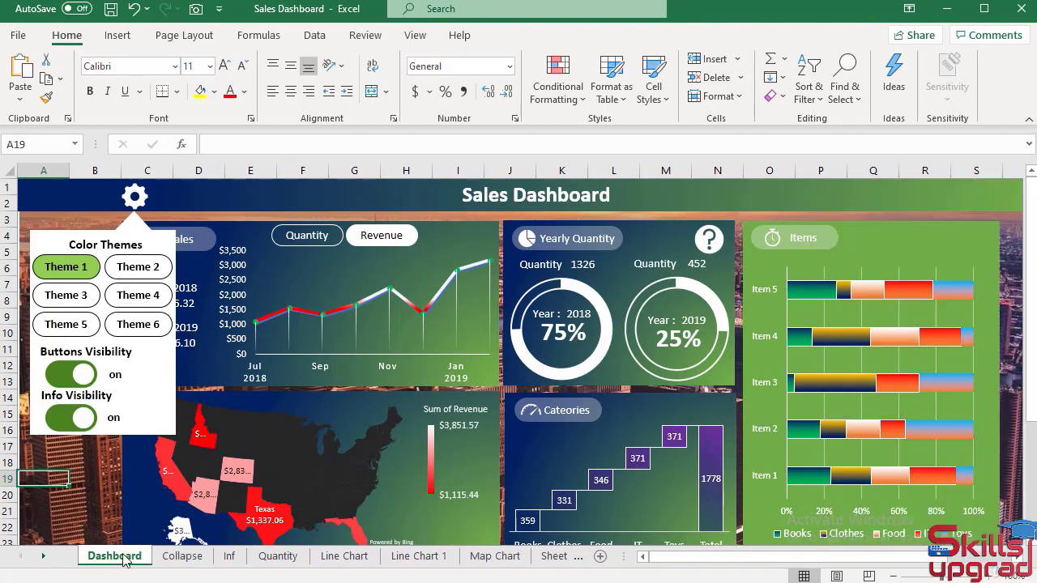
# Duplicate the Dashboard sheet after the original and rotate the copy's Buttons Visibility toggle by half a turn
pyautogui.moveTo(124, 559); pyautogui.dragTo(169, 559)
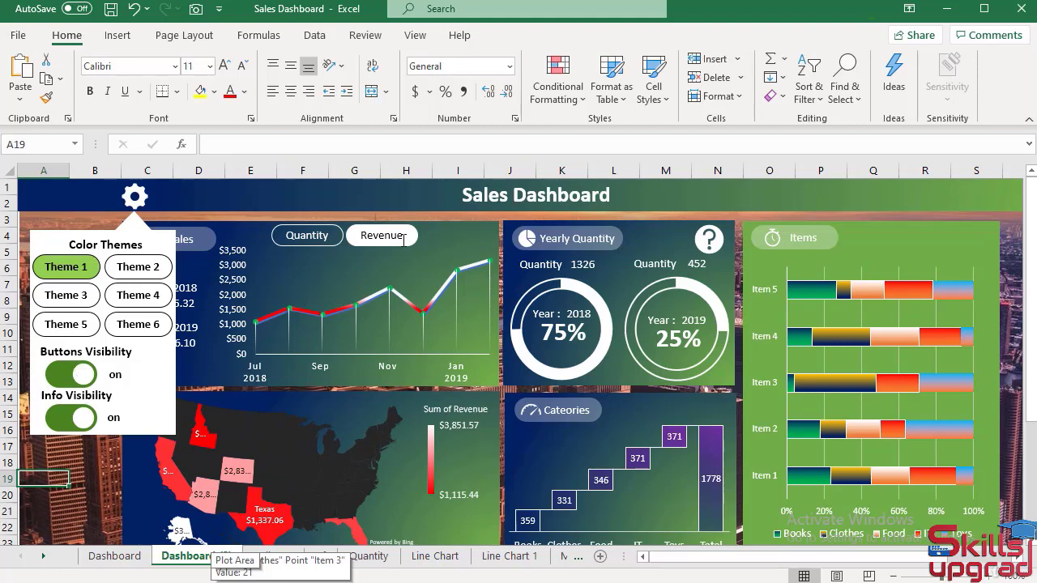
pyautogui.keyDown('ctrl'); pyautogui.click(84, 374); pyautogui.keyUp('ctrl')
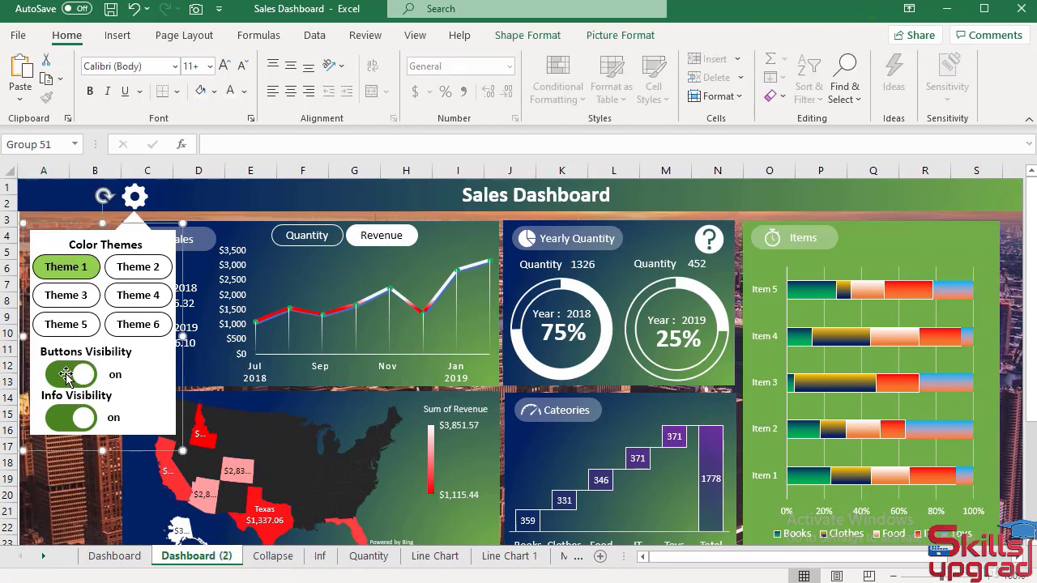
pyautogui.click(66, 374)
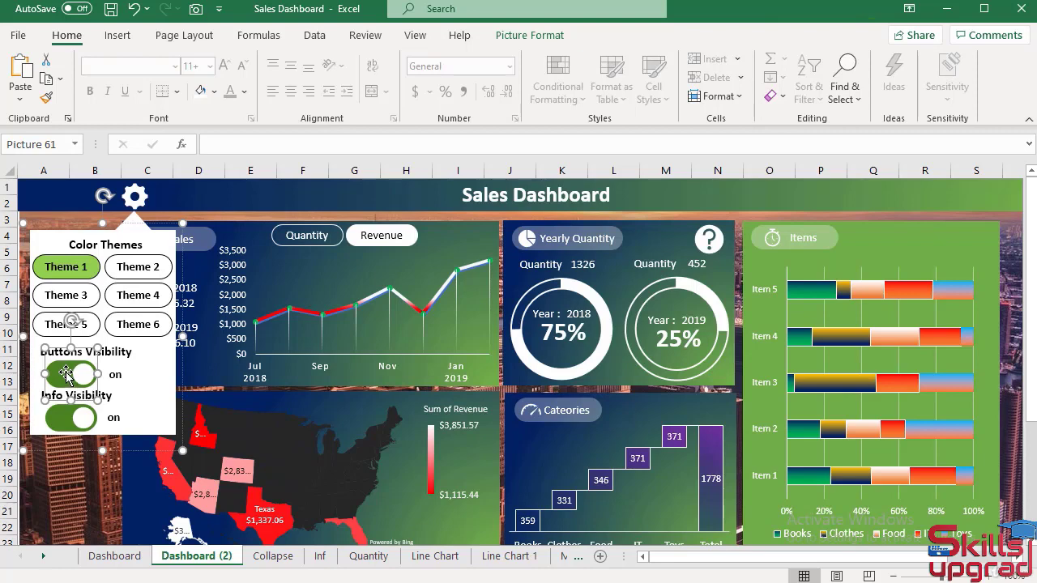
pyautogui.moveTo(70, 320); pyautogui.dragTo(72, 404)
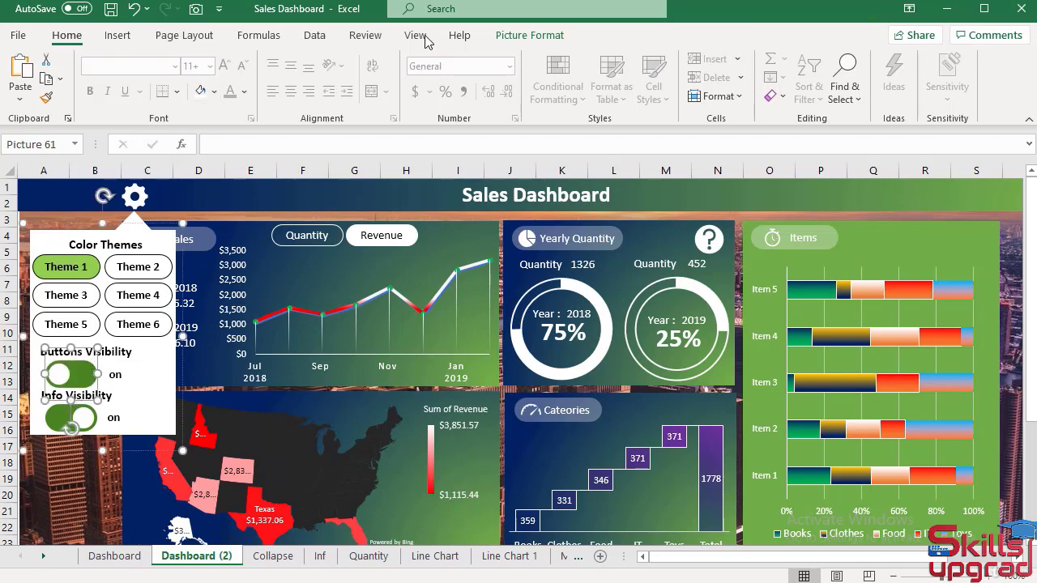
# Recolor the Buttons Visibility toggle light gray and change the label beside it to off
pyautogui.click(518, 39)
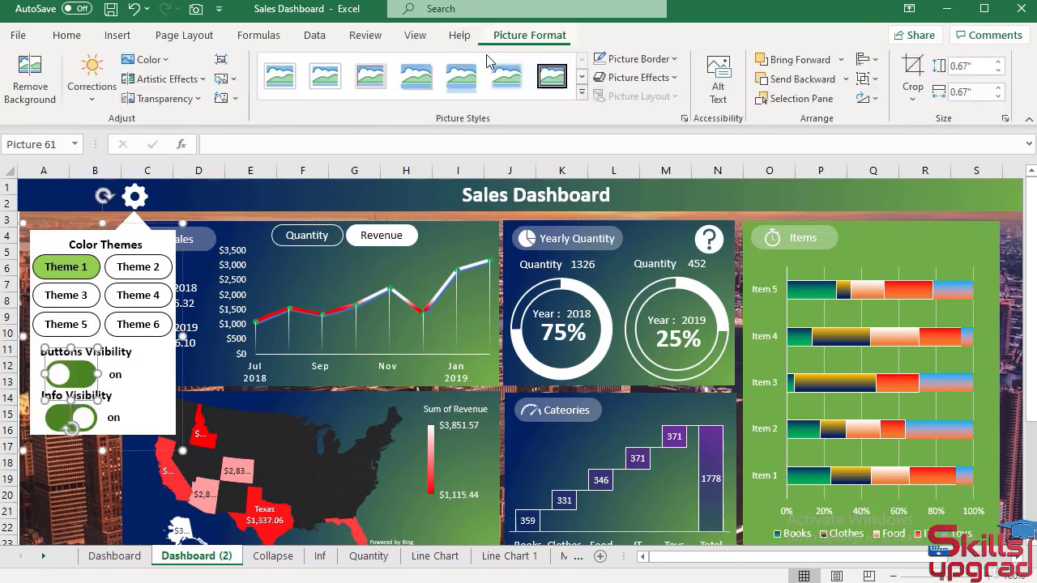
pyautogui.click(149, 60)
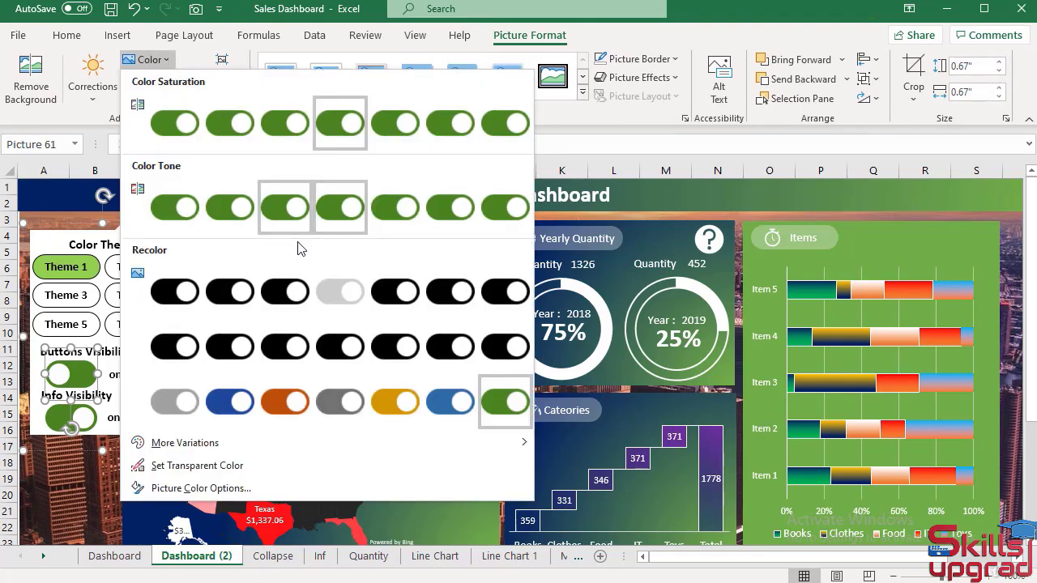
pyautogui.click(336, 292)
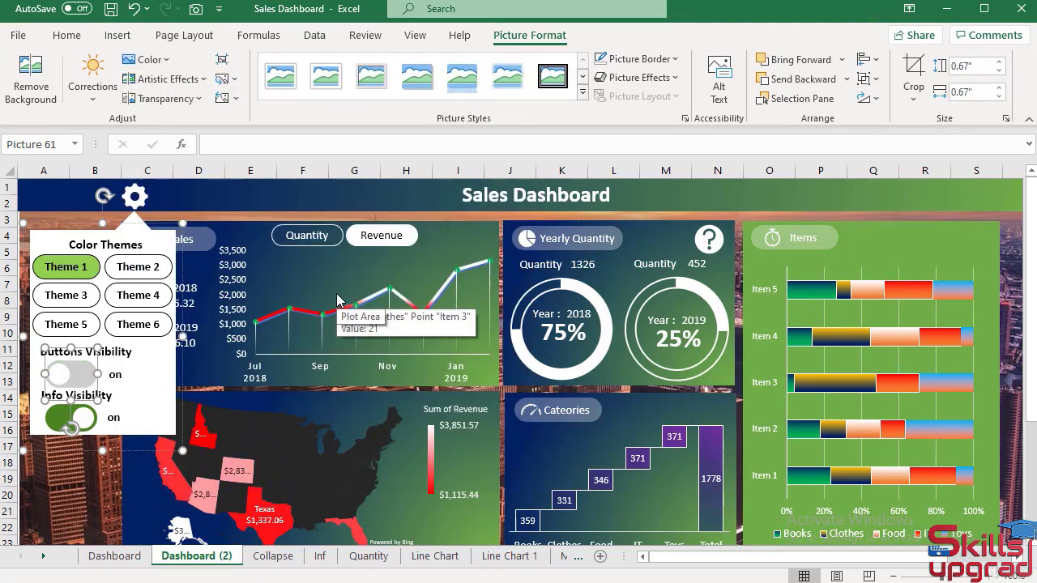
pyautogui.click(119, 375)
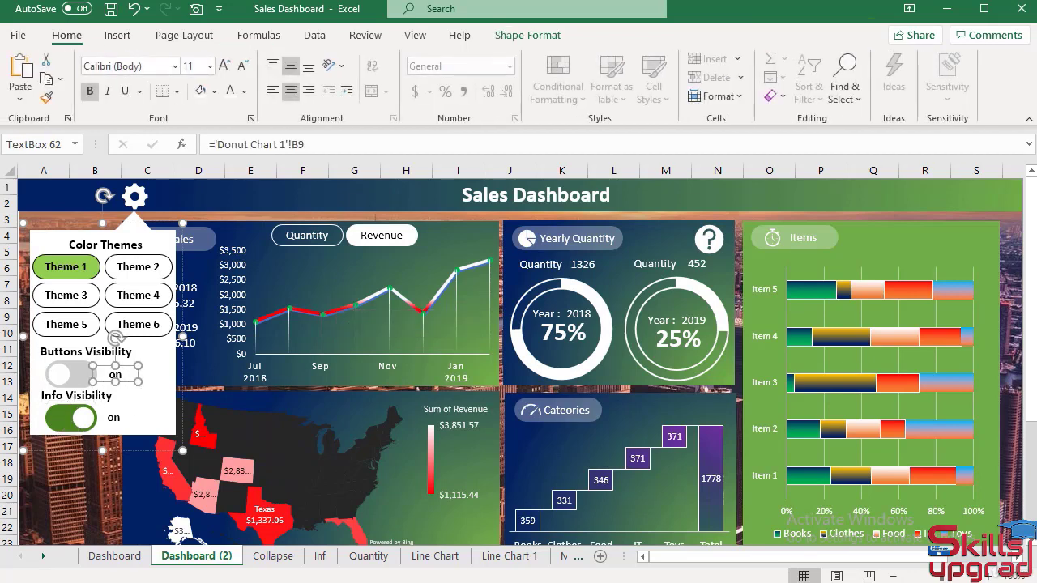
# Hide the Quantity and Revenue buttons above the sales line chart on the Dashboard (2) sheet
pyautogui.click(320, 234)
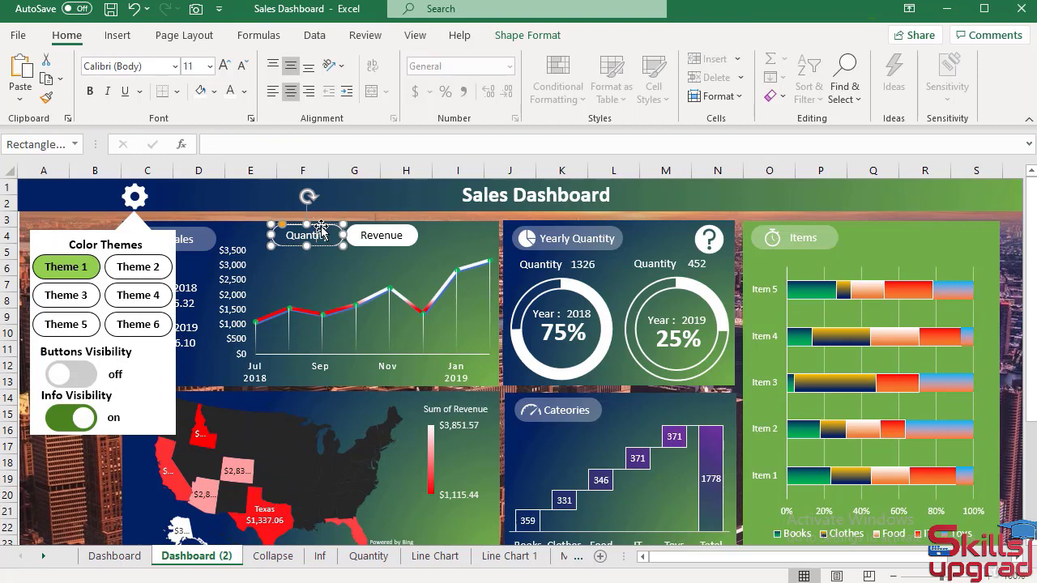
pyautogui.click(845, 87)
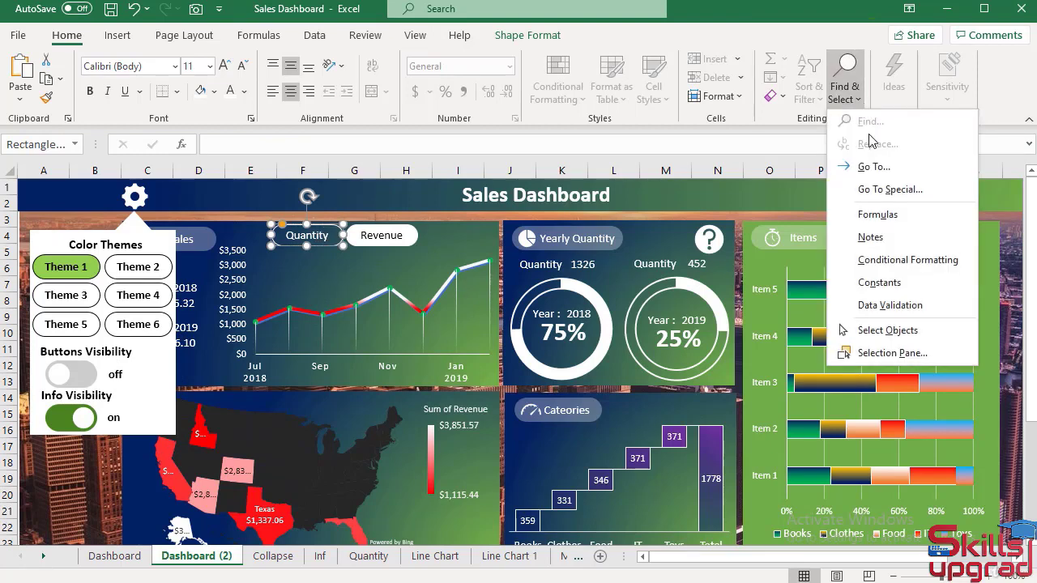
pyautogui.click(887, 349)
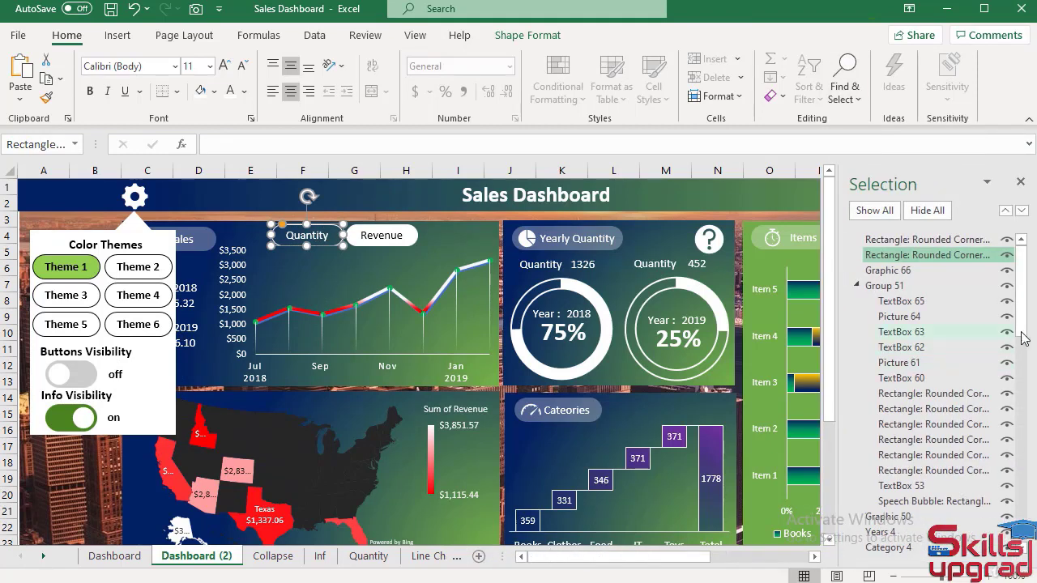
pyautogui.click(1007, 257)
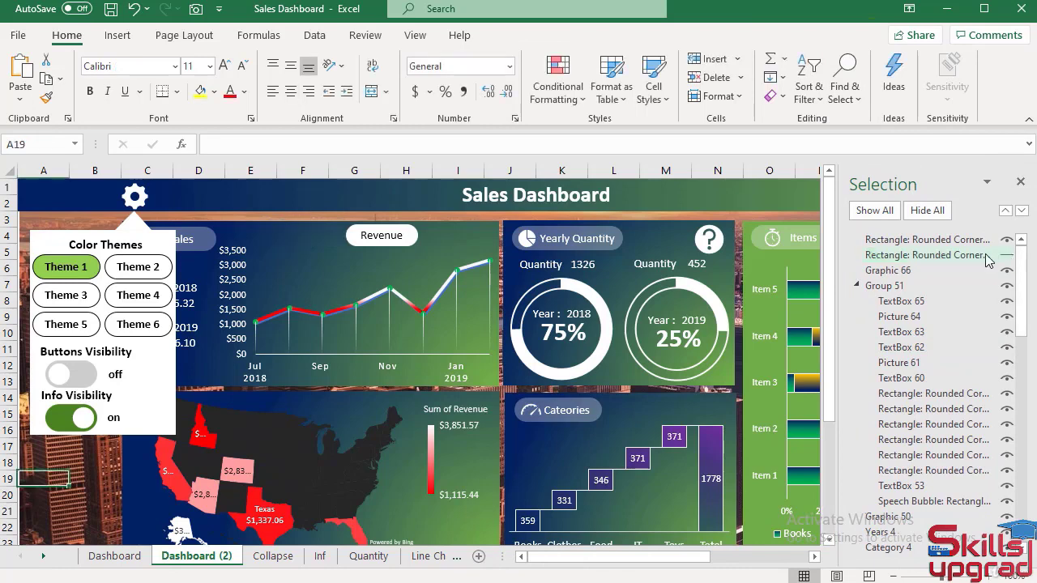
pyautogui.click(404, 234)
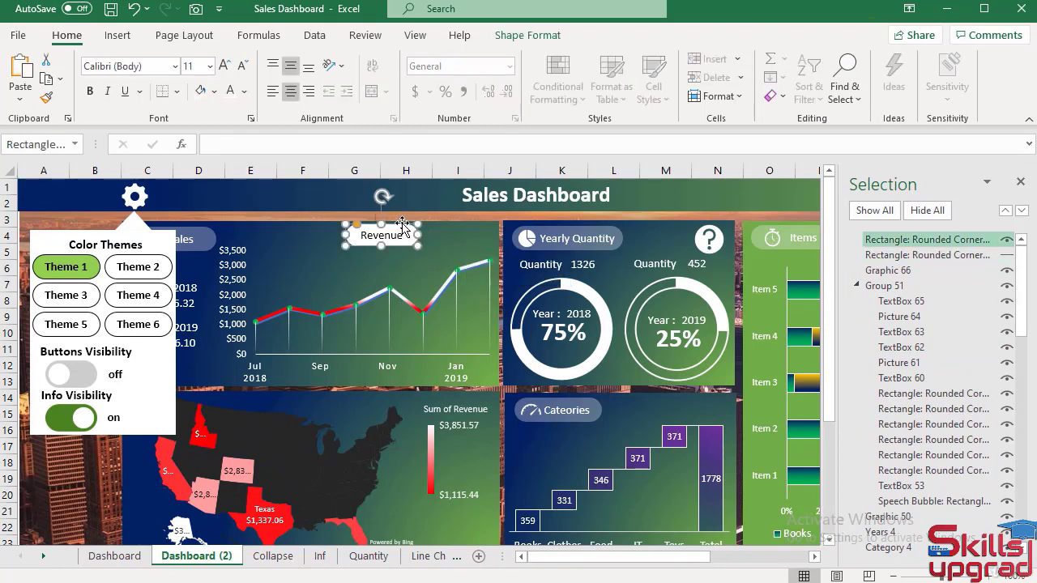
pyautogui.click(1008, 240)
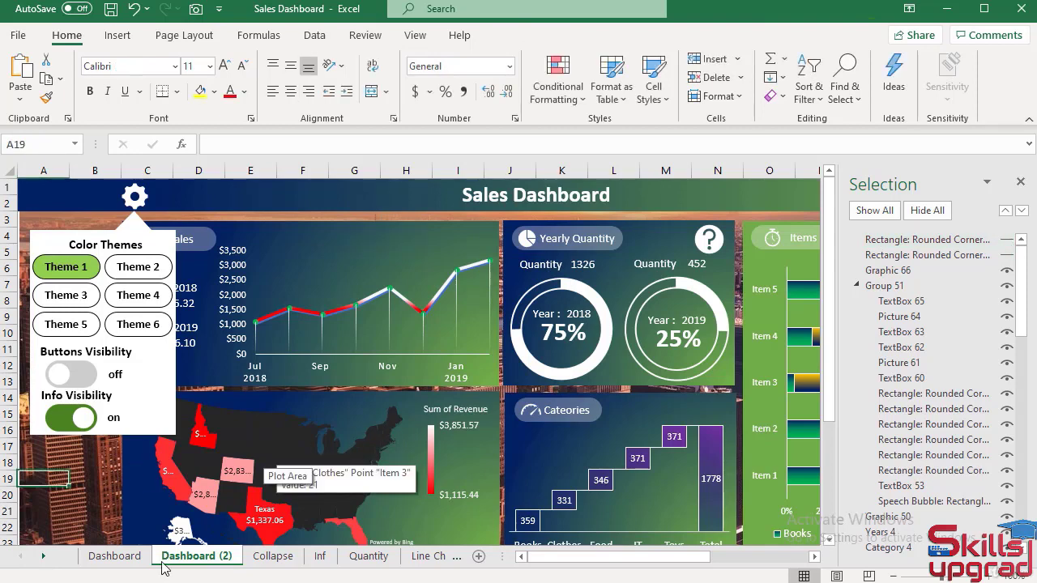
# Rename the Dashboard (2) sheet as No buttons, close the Selection pane, and return to the Dashboard sheet
pyautogui.doubleClick(209, 557)
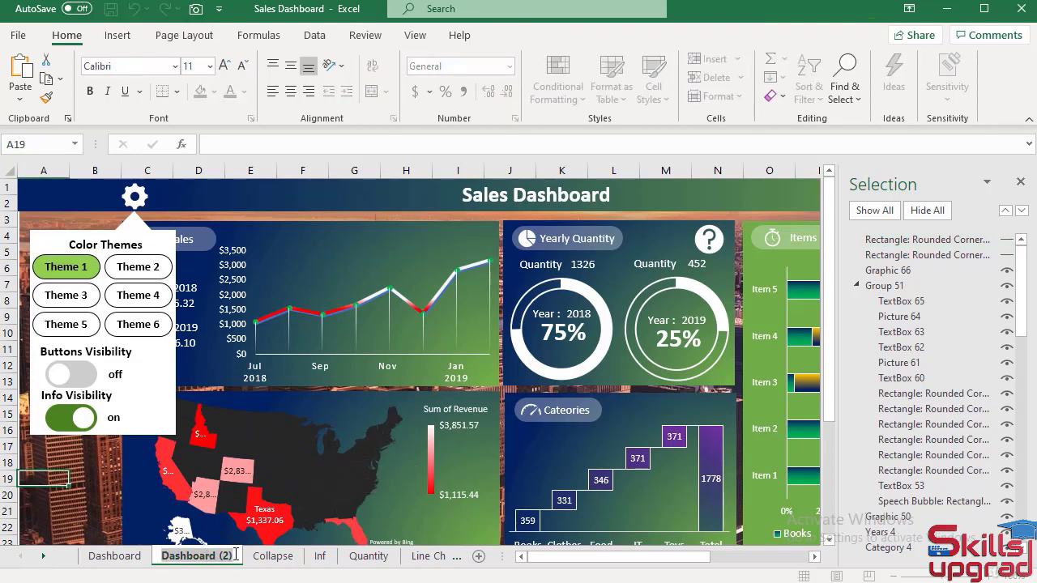
pyautogui.write('No b')
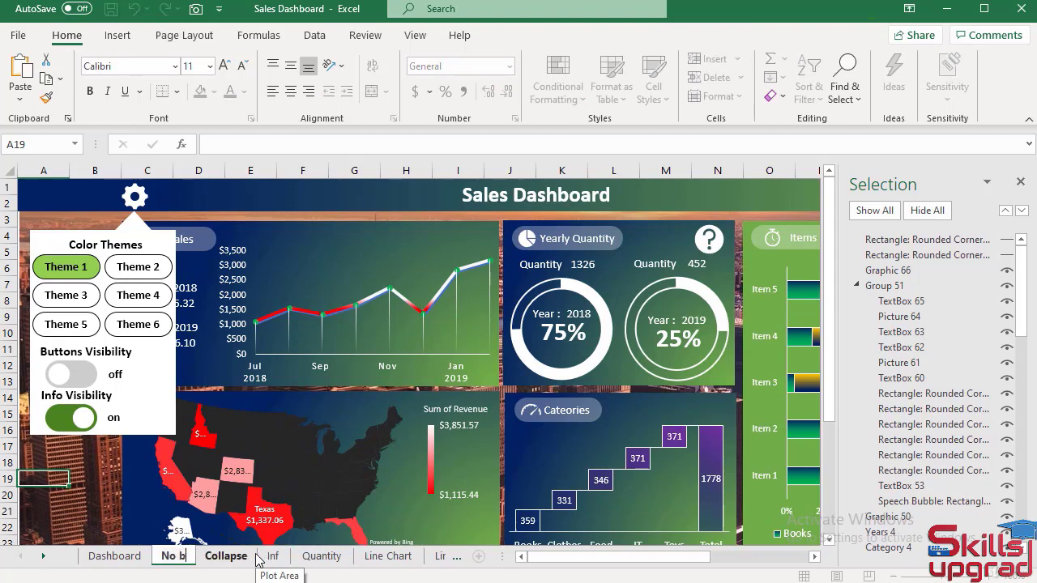
pyautogui.write('uttons')
pyautogui.press('Return')
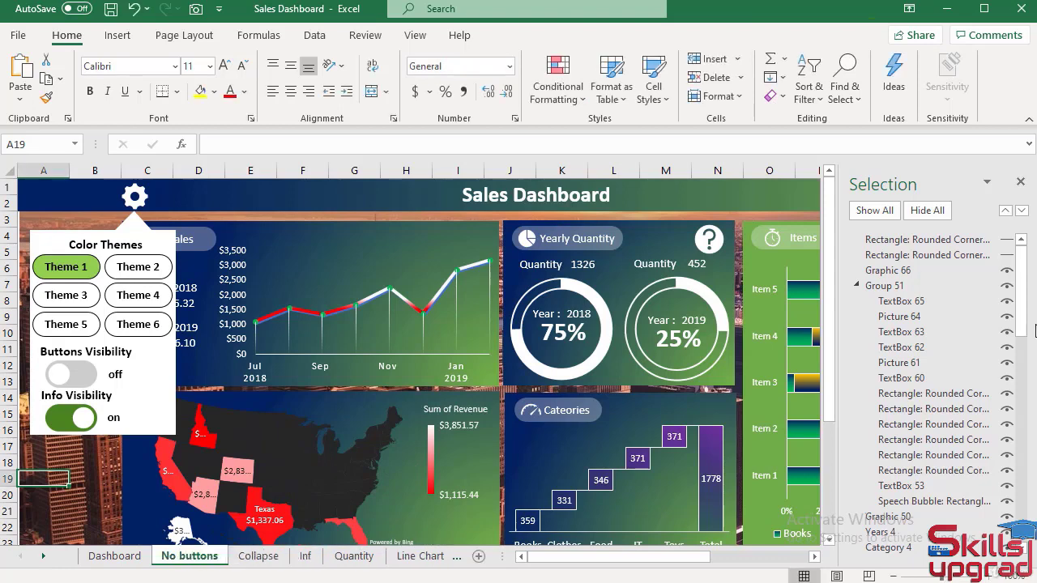
pyautogui.click(1021, 182)
pyautogui.click(116, 559)
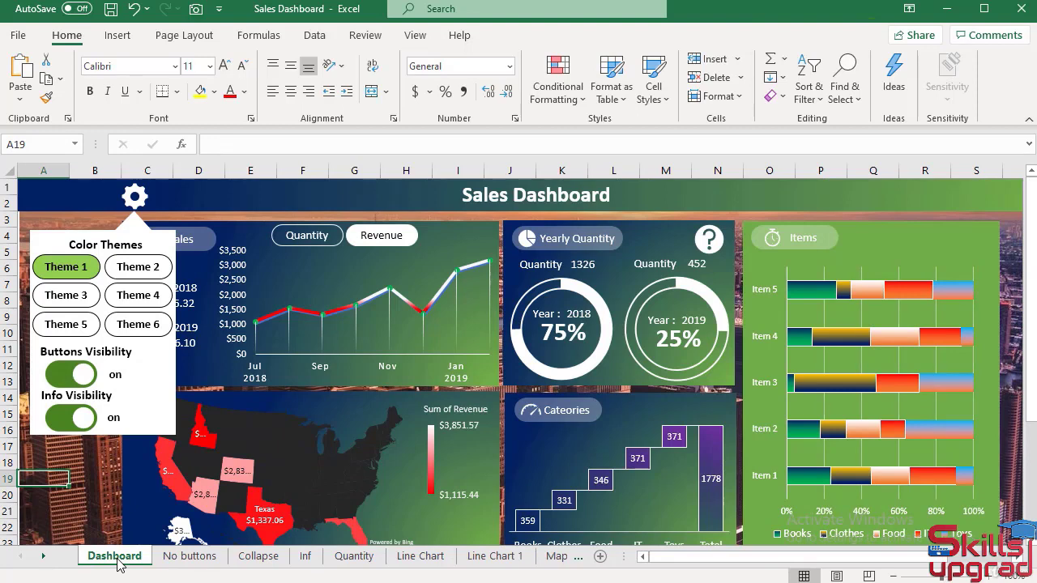
# Duplicate the Dashboard sheet right after the original and rename the copy as No info button
pyautogui.moveTo(116, 564); pyautogui.dragTo(174, 558)
pyautogui.doubleClick(176, 555)
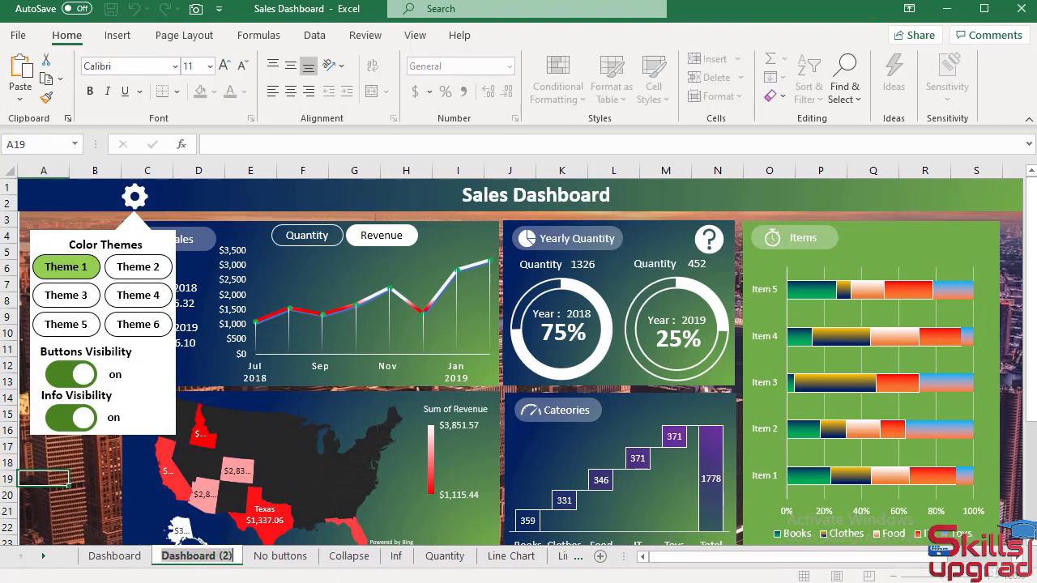
pyautogui.write('No i')
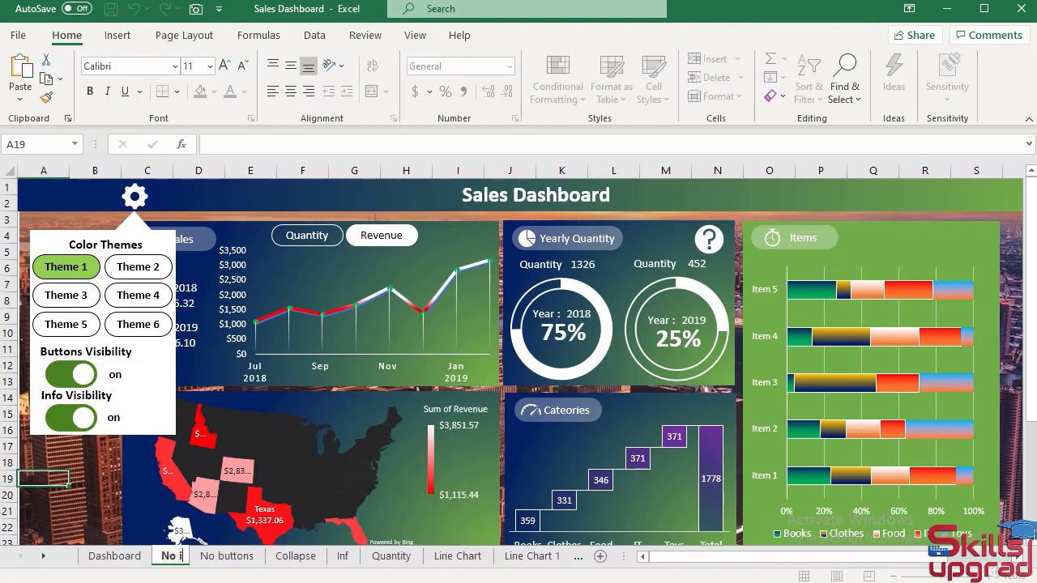
pyautogui.write('nfo bu')
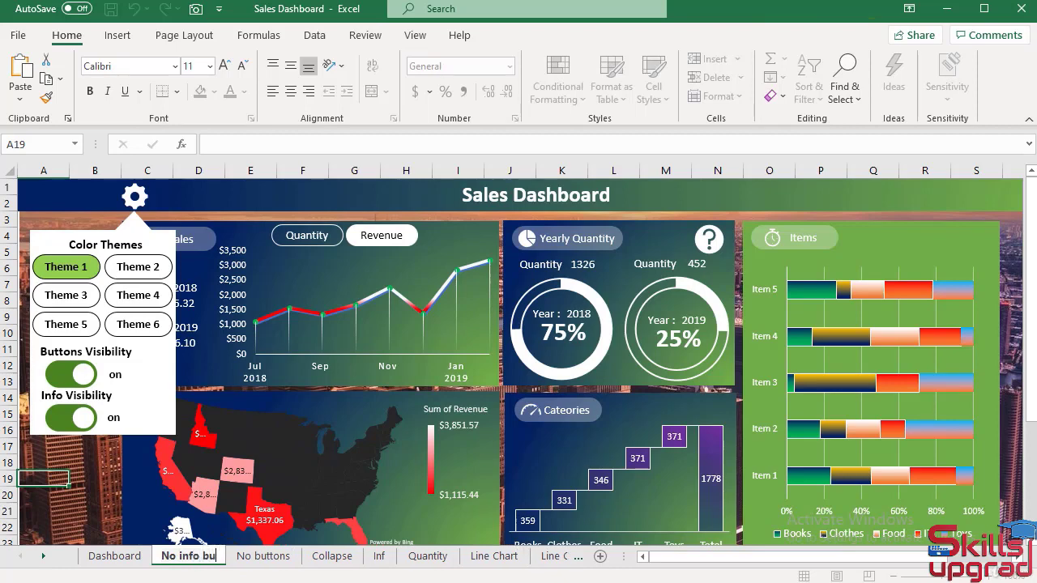
pyautogui.write('tton')
pyautogui.press('Return')
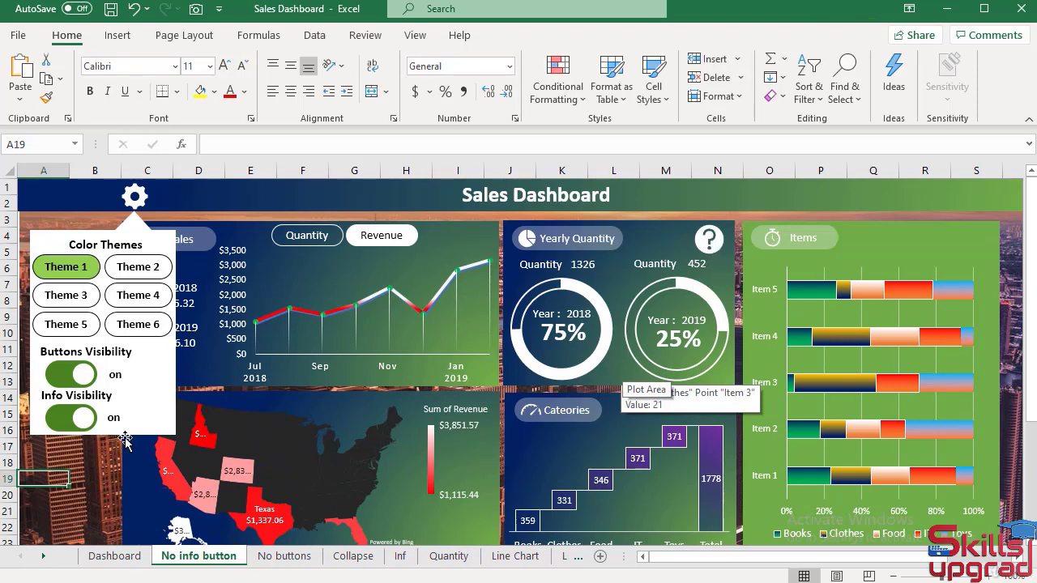
# Rotate the Info Visibility toggle by half a turn on the No info button sheet
pyautogui.keyDown('ctrl'); pyautogui.click(71, 418); pyautogui.keyUp('ctrl')
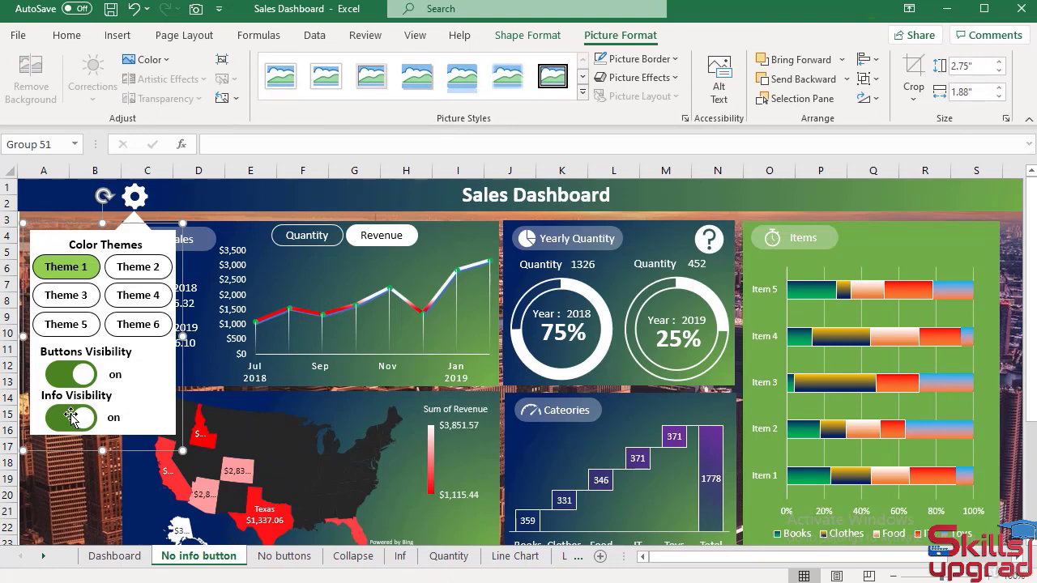
pyautogui.click(71, 417)
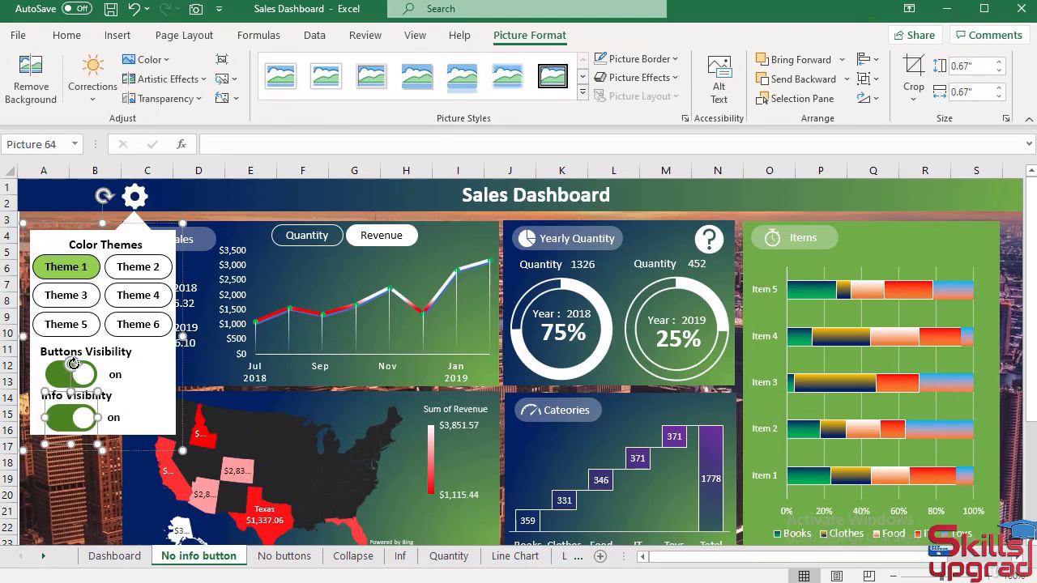
pyautogui.moveTo(73, 363); pyautogui.dragTo(71, 437)
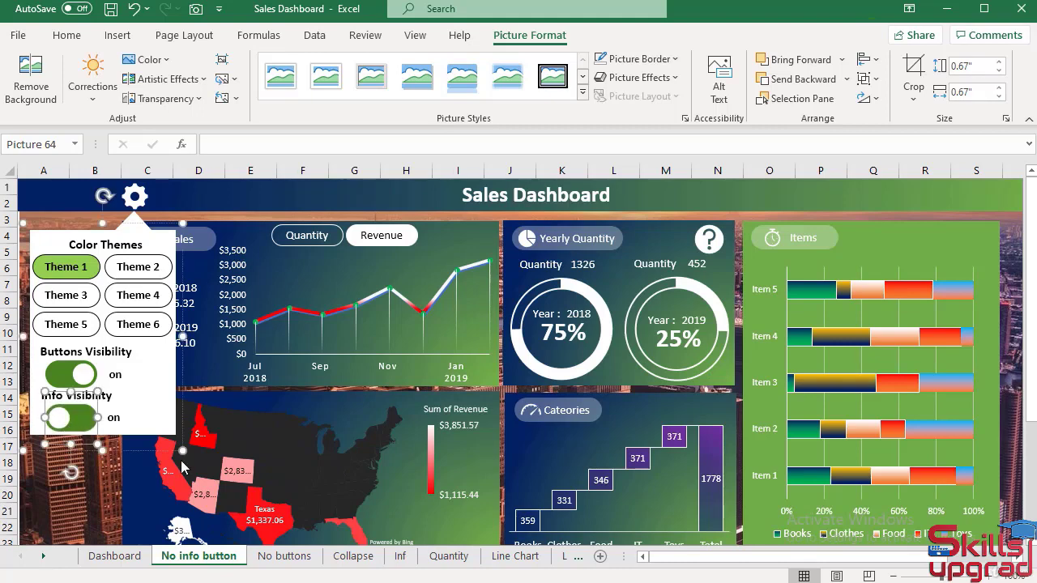
# Recolor the Info Visibility toggle light gray and change the label beside it to off
pyautogui.click(148, 60)
pyautogui.click(328, 303)
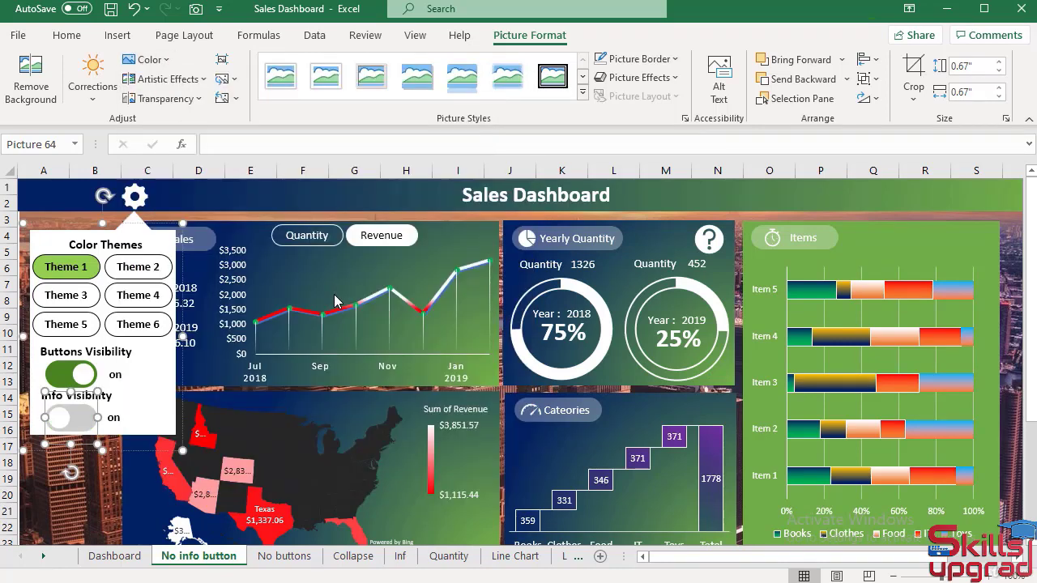
pyautogui.click(113, 418)
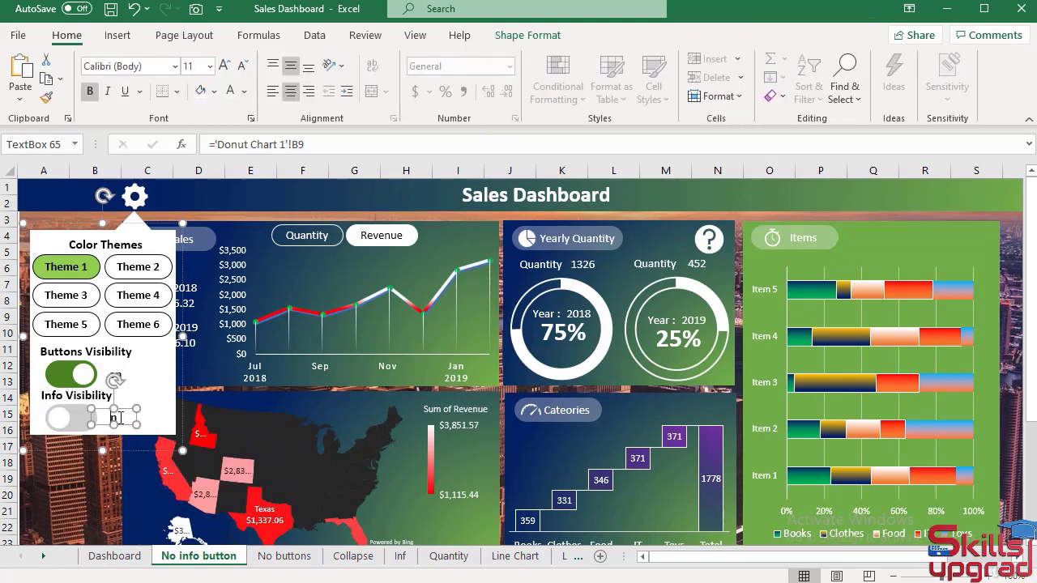
pyautogui.click(76, 484)
# Hide the question mark icon above the Yearly Quantity charts on the No info button sheet and close the Selection pane
pyautogui.click(708, 240)
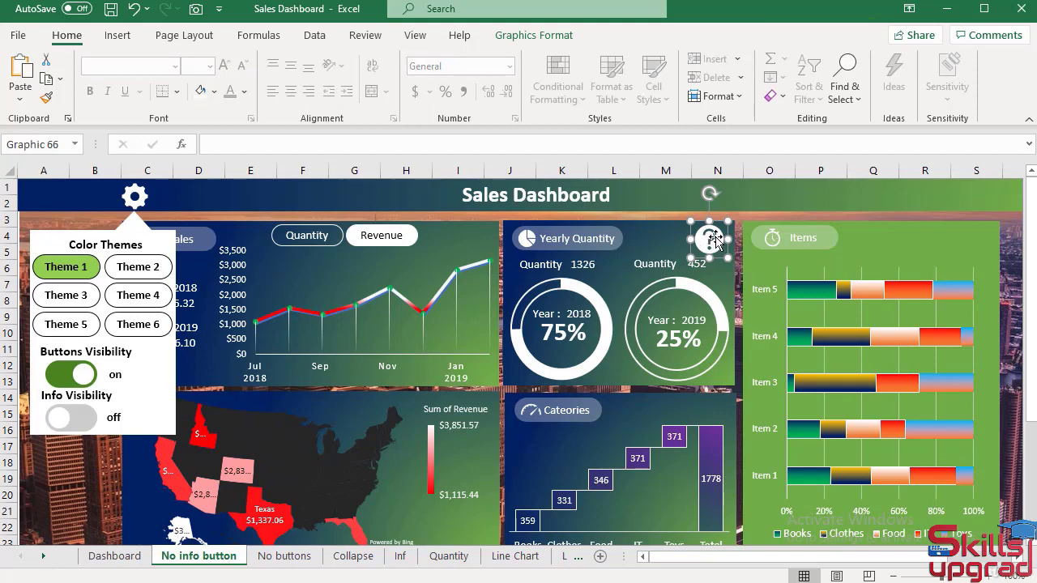
pyautogui.click(855, 101)
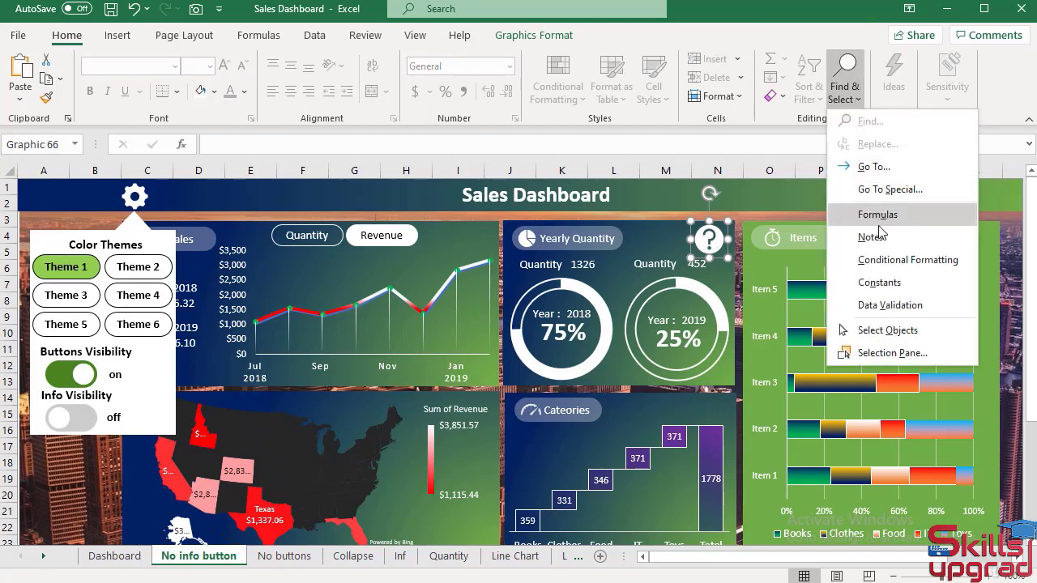
pyautogui.click(881, 352)
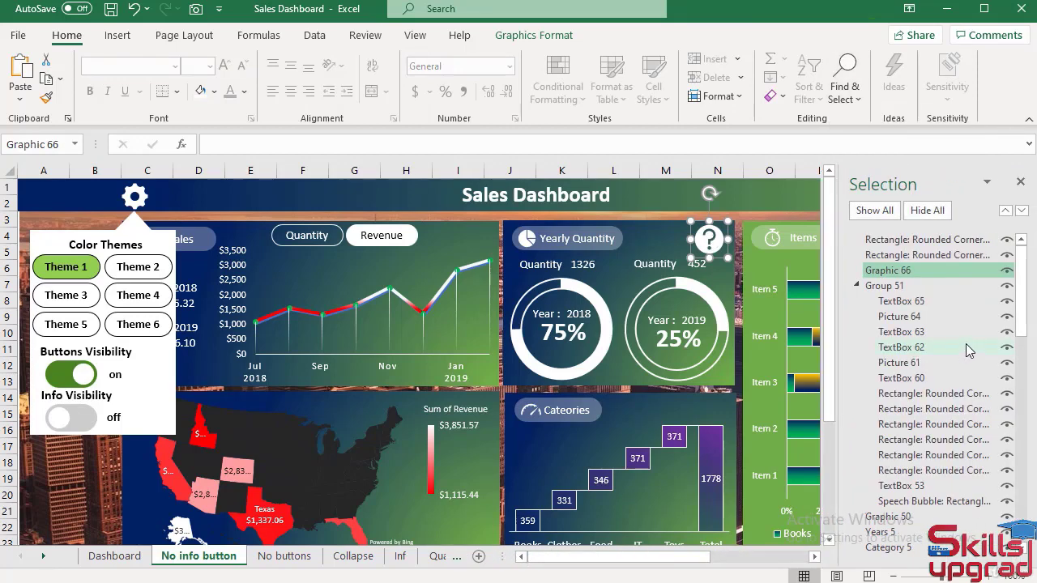
pyautogui.click(1007, 271)
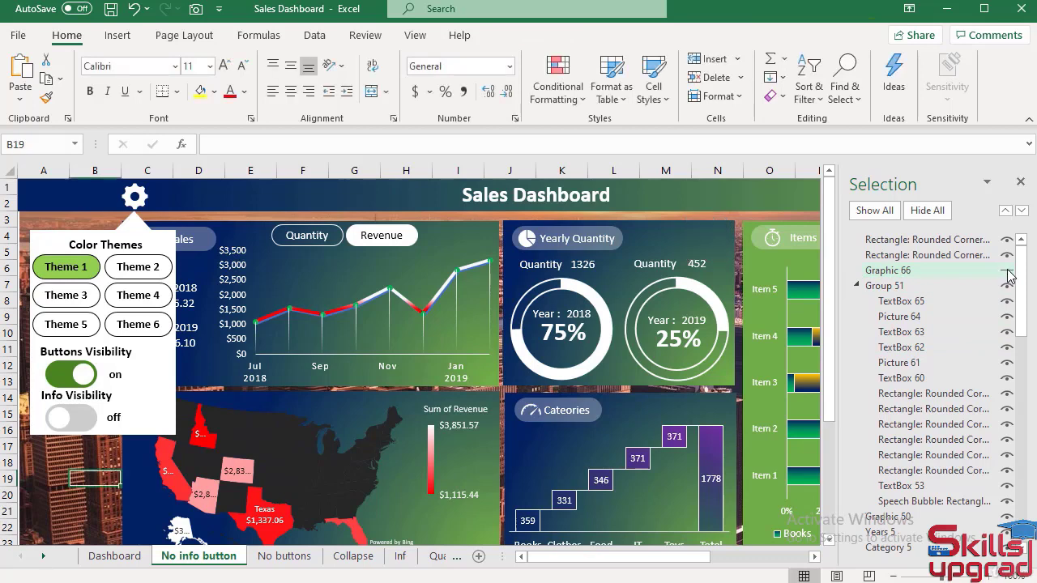
pyautogui.click(1020, 182)
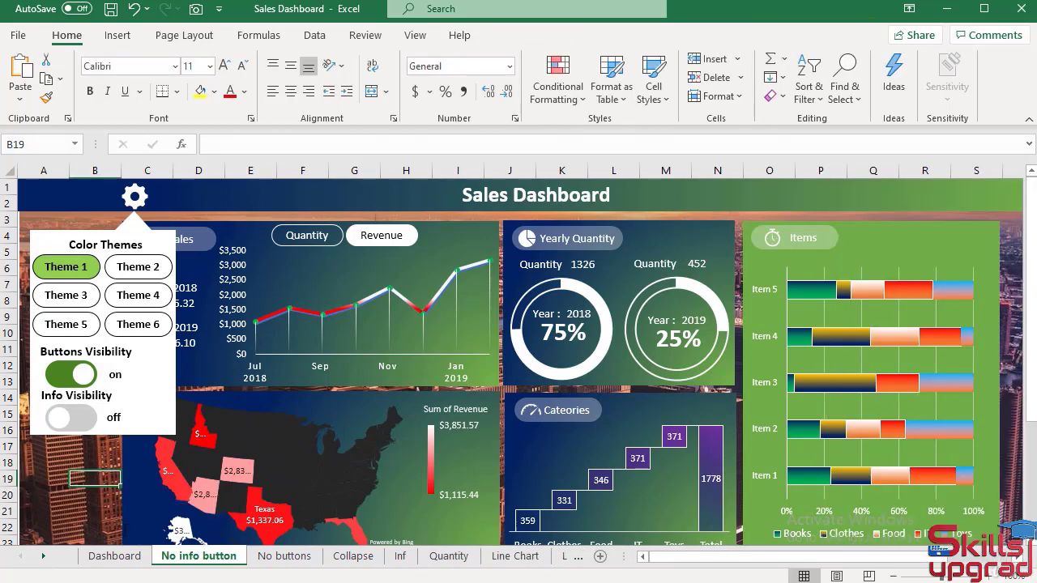
# Duplicate the Dashboard sheet after the original and rename the copy as Show information
pyautogui.click(114, 556)
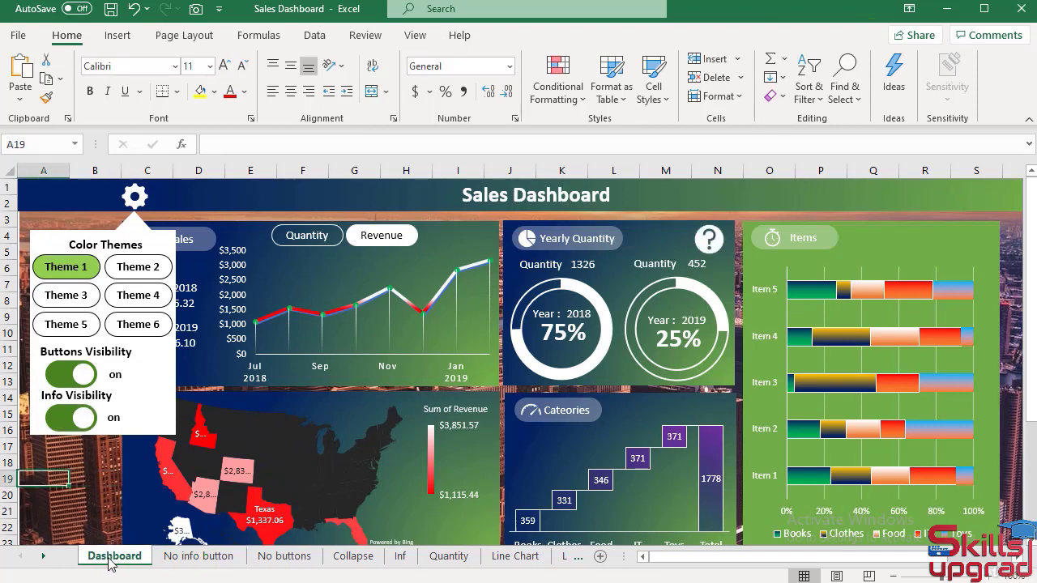
pyautogui.moveTo(109, 563); pyautogui.dragTo(172, 557)
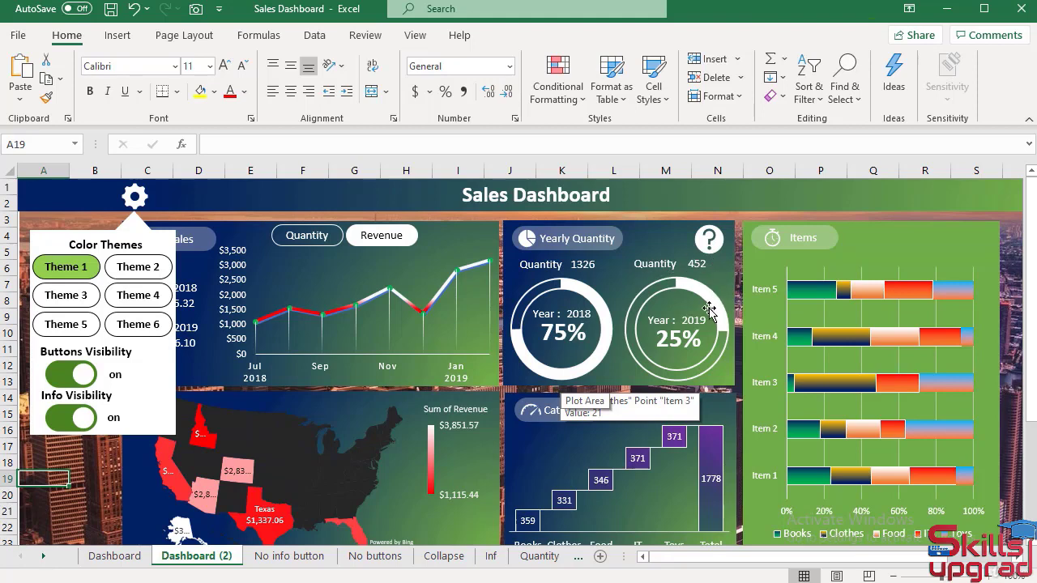
pyautogui.doubleClick(194, 558)
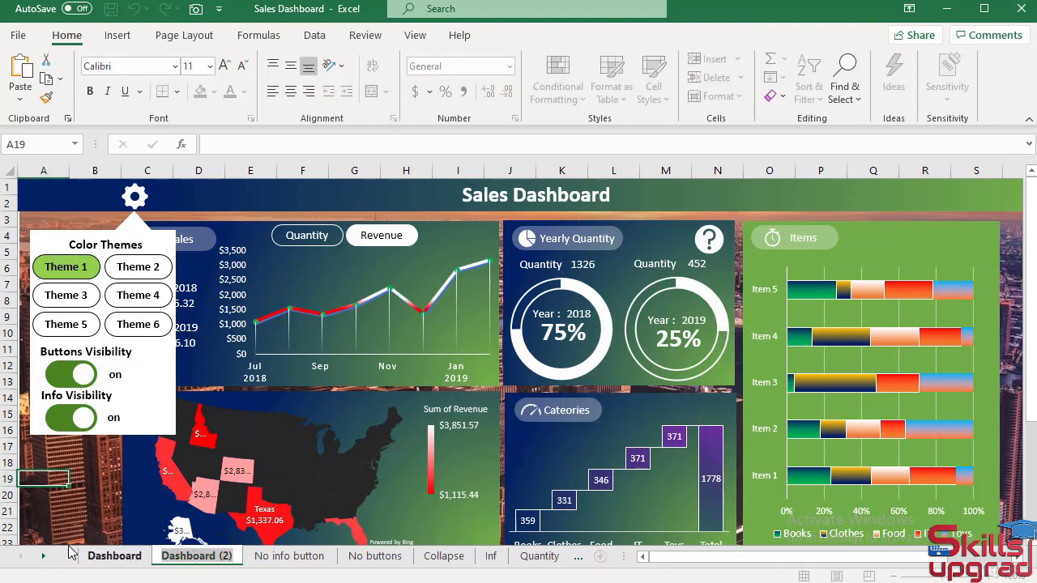
pyautogui.write('Shoe')
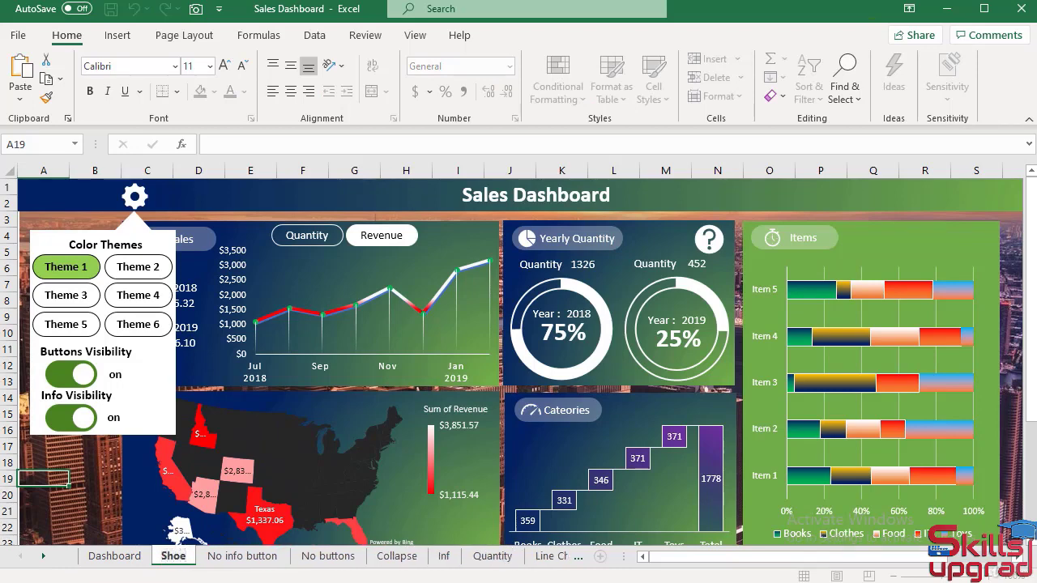
pyautogui.press('BackSpace')
pyautogui.write('w information')
pyautogui.press('Return')
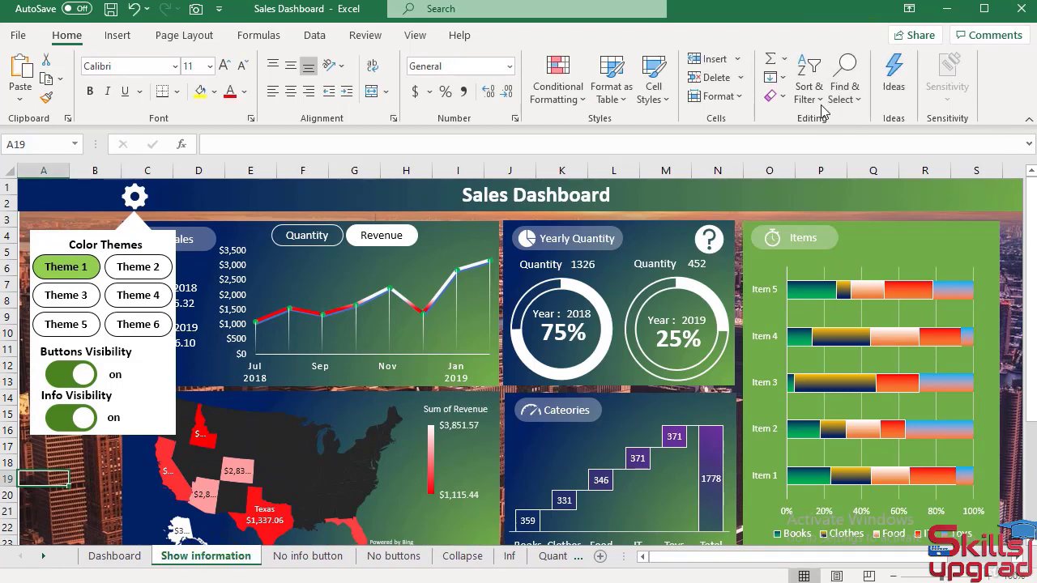
# Hide the color themes settings group on the Show information sheet and close the Selection pane
pyautogui.click(851, 93)
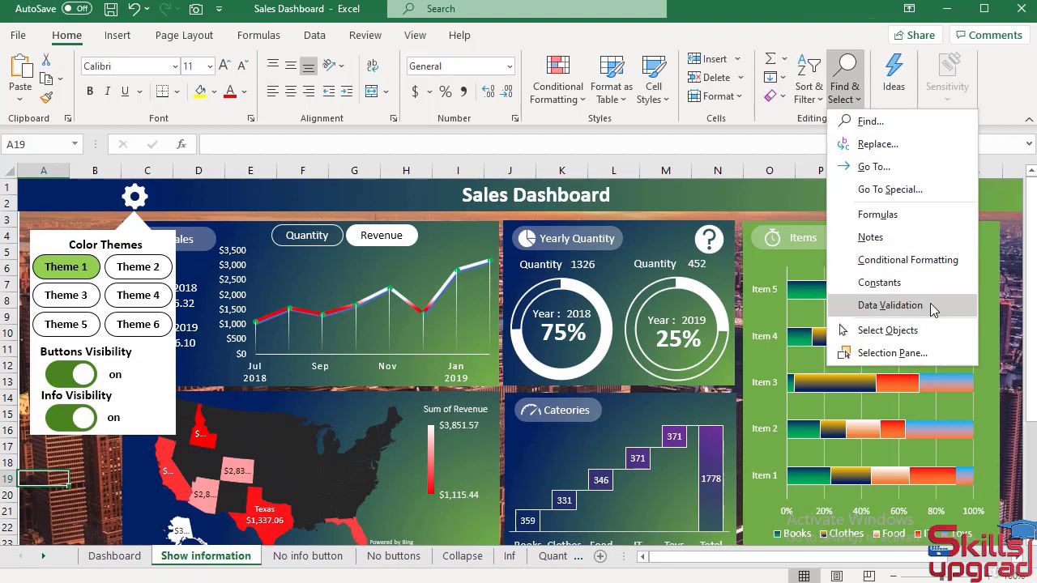
pyautogui.click(910, 350)
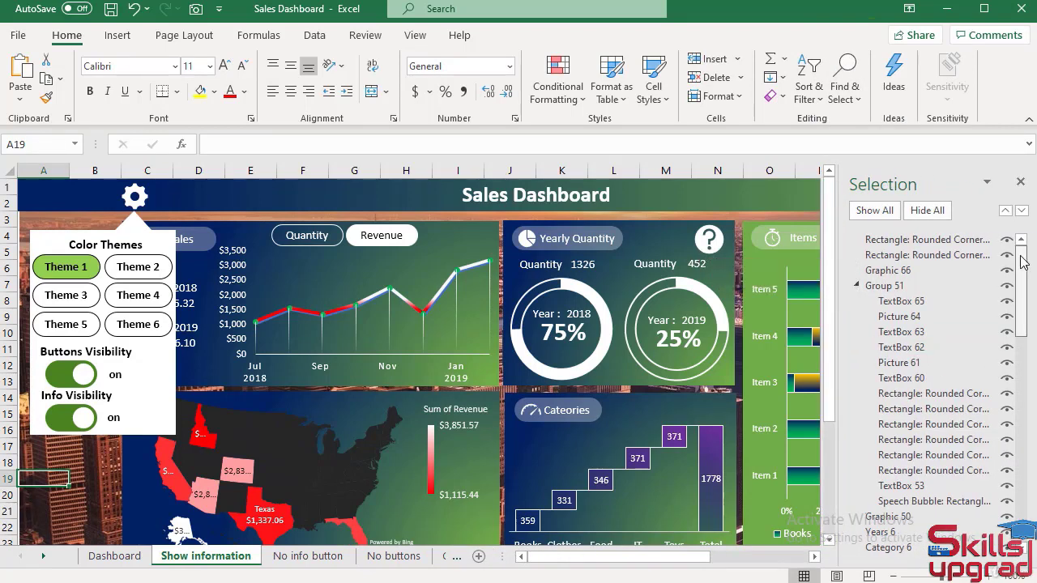
pyautogui.moveTo(1021, 261)
pyautogui.mouseDown()
pyautogui.moveTo(1023, 494)
pyautogui.moveTo(1026, 254)
pyautogui.mouseUp()
pyautogui.click(1007, 286)
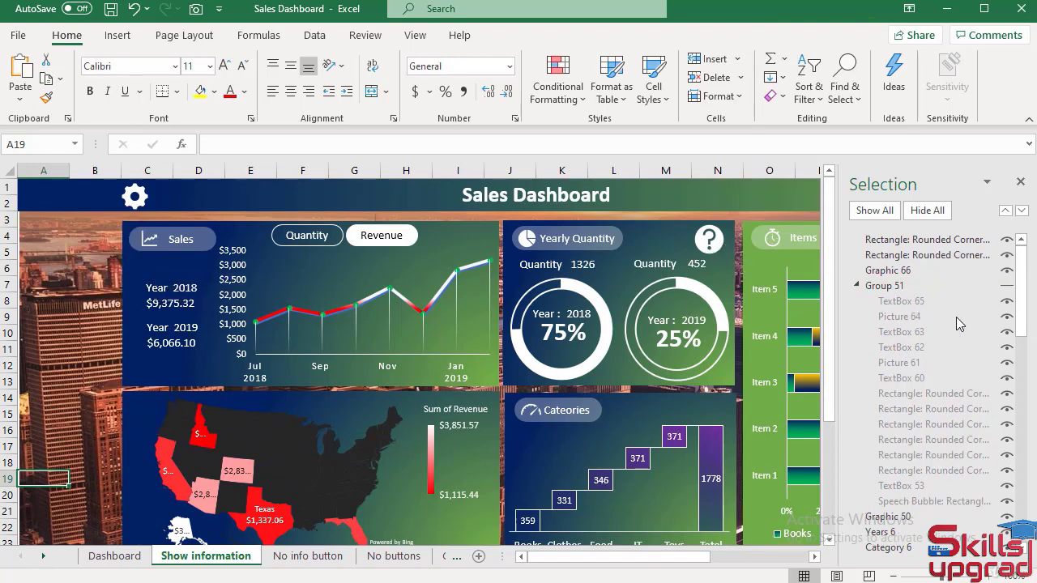
pyautogui.scroll(-2, 956, 316)
pyautogui.scroll(2, 956, 317)
pyautogui.click(1020, 182)
# Delete the Show information sheet from the workbook
pyautogui.rightClick(217, 561)
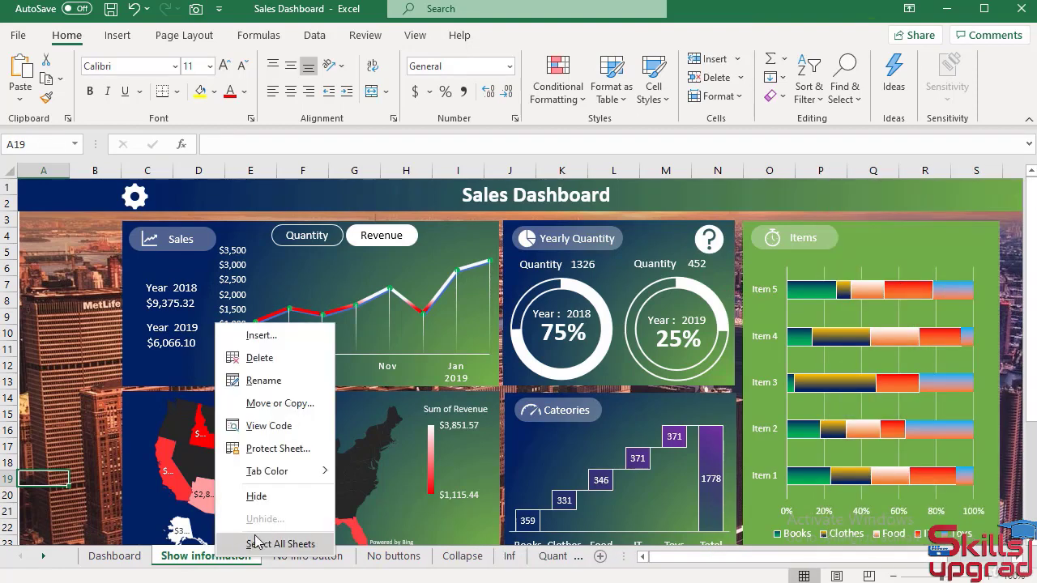
pyautogui.click(259, 358)
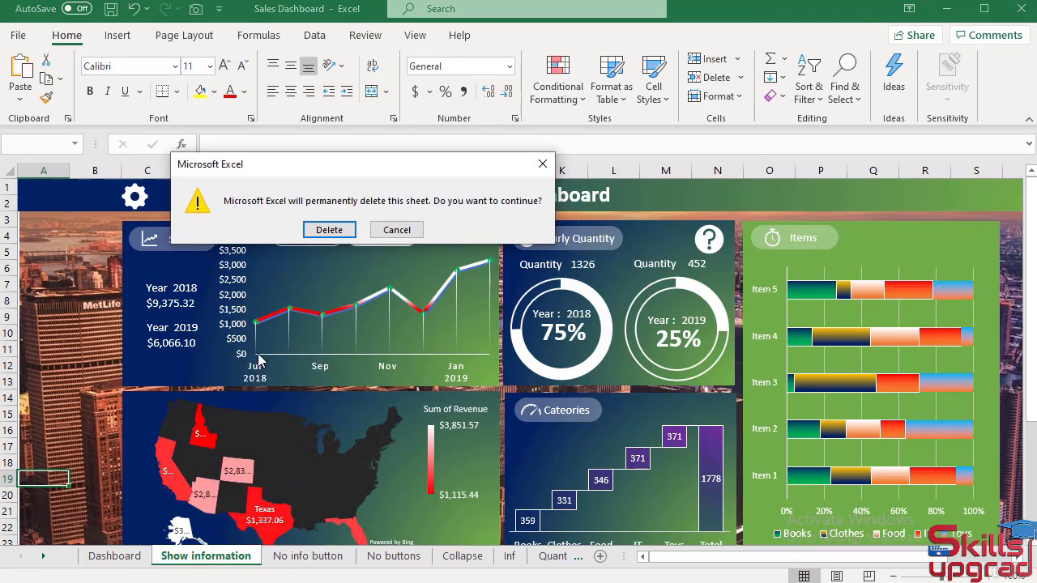
pyautogui.click(329, 230)
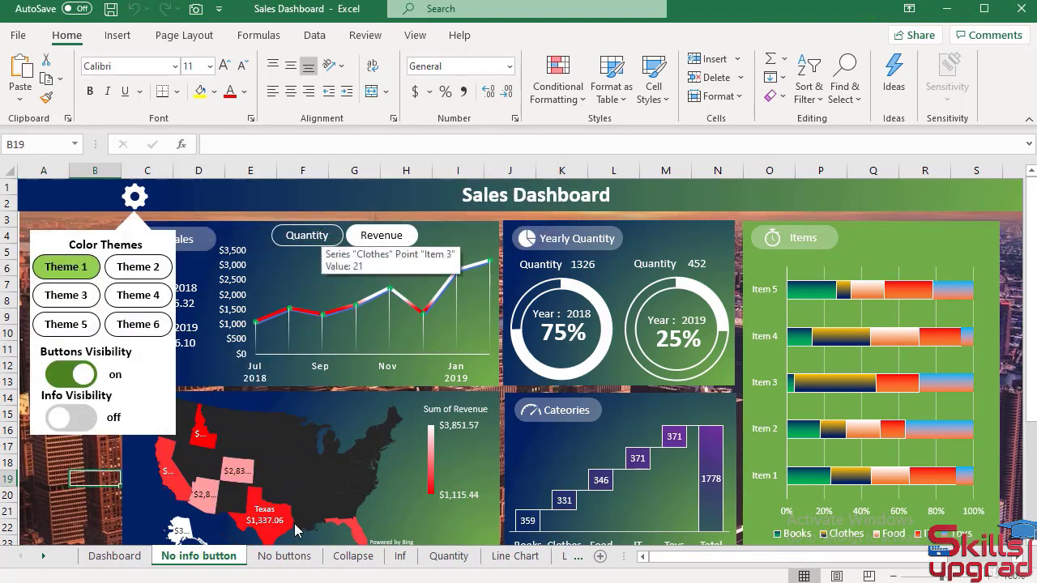
# Open the Inf sheet and examine the visibility of its groups in the Selection pane
pyautogui.click(42, 556)
pyautogui.click(43, 556)
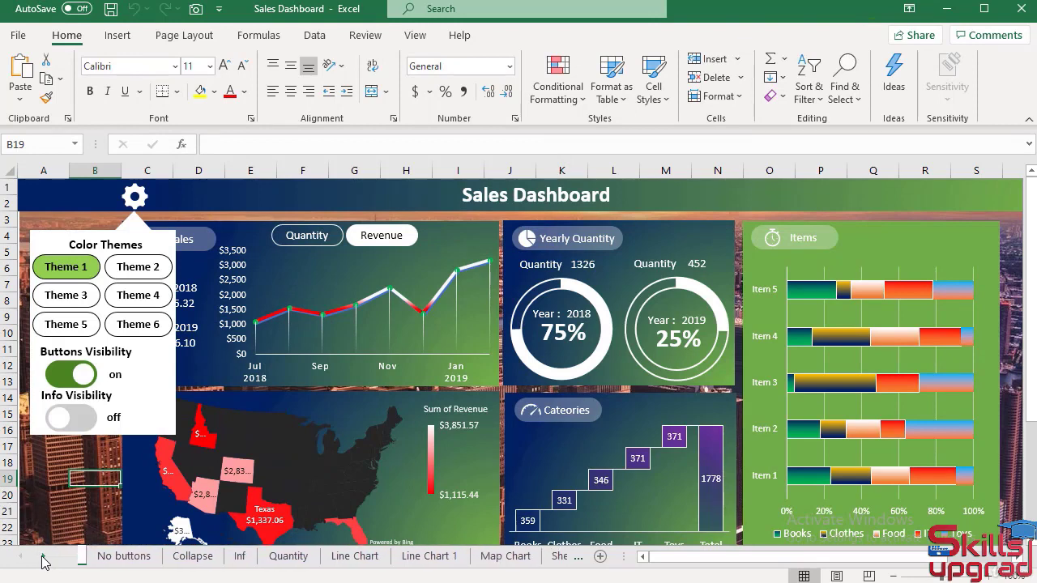
pyautogui.click(43, 556)
pyautogui.click(155, 556)
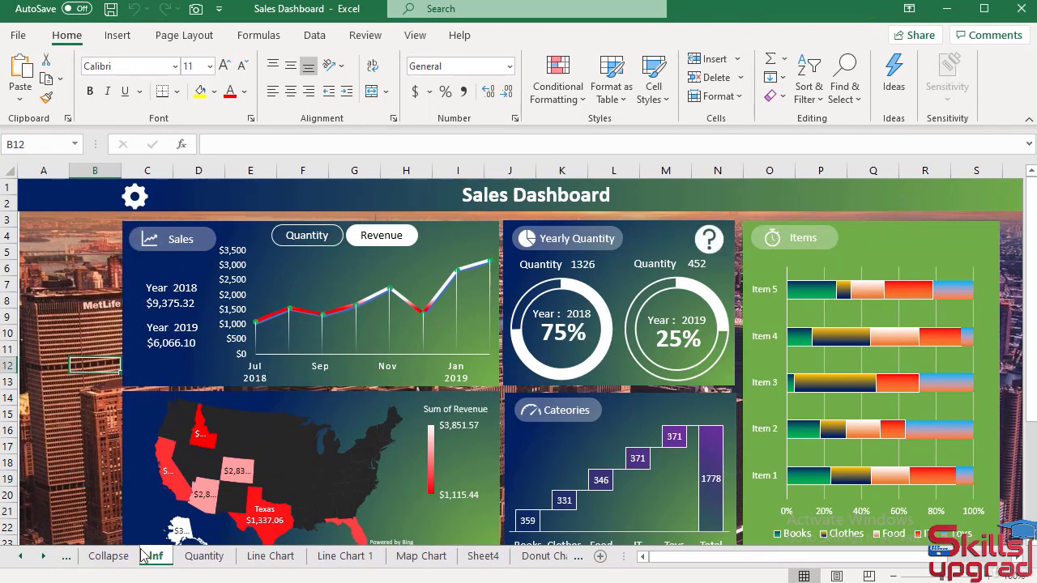
pyautogui.click(858, 107)
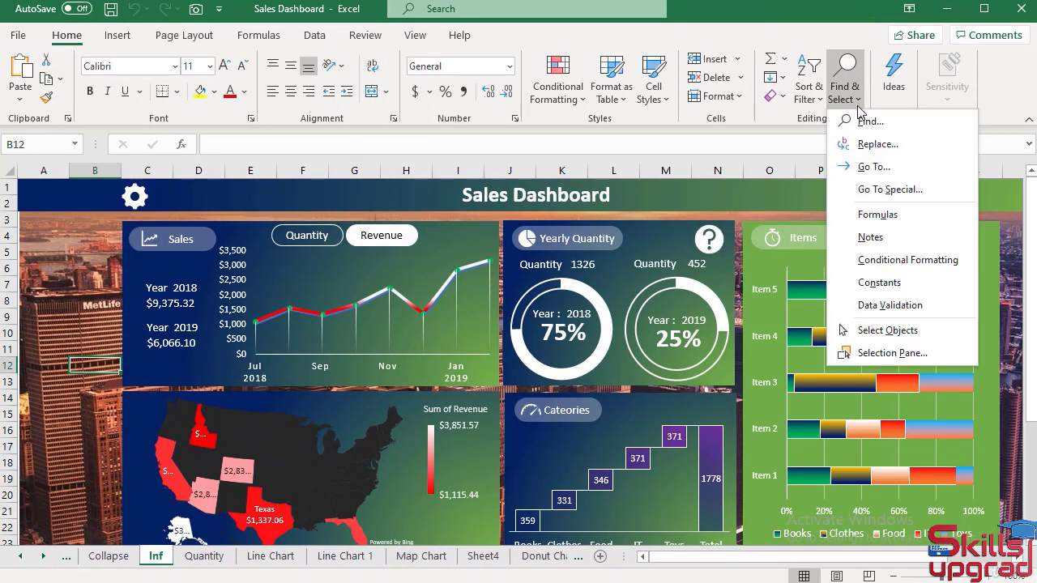
pyautogui.click(843, 353)
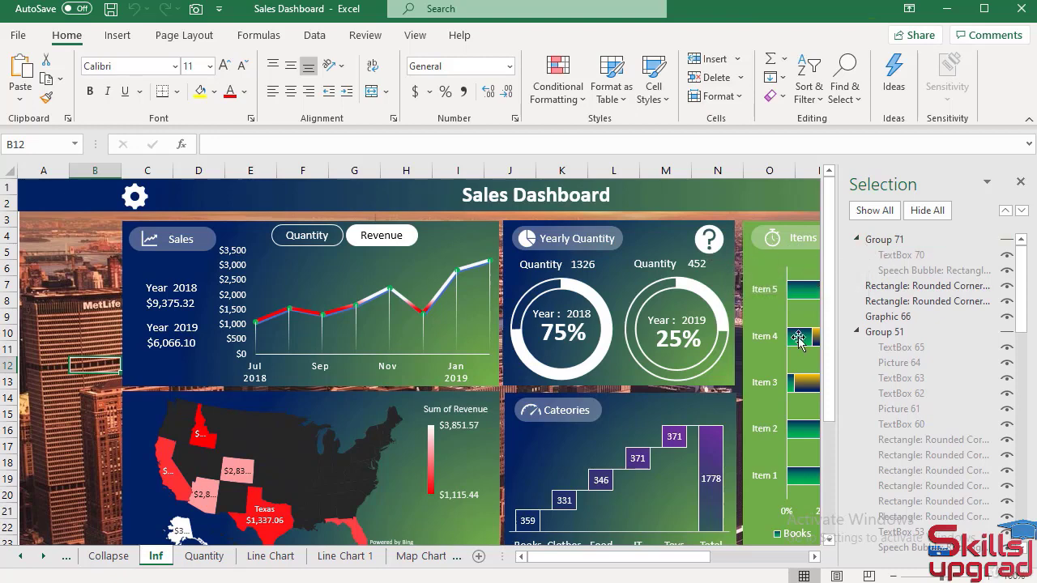
pyautogui.click(1020, 183)
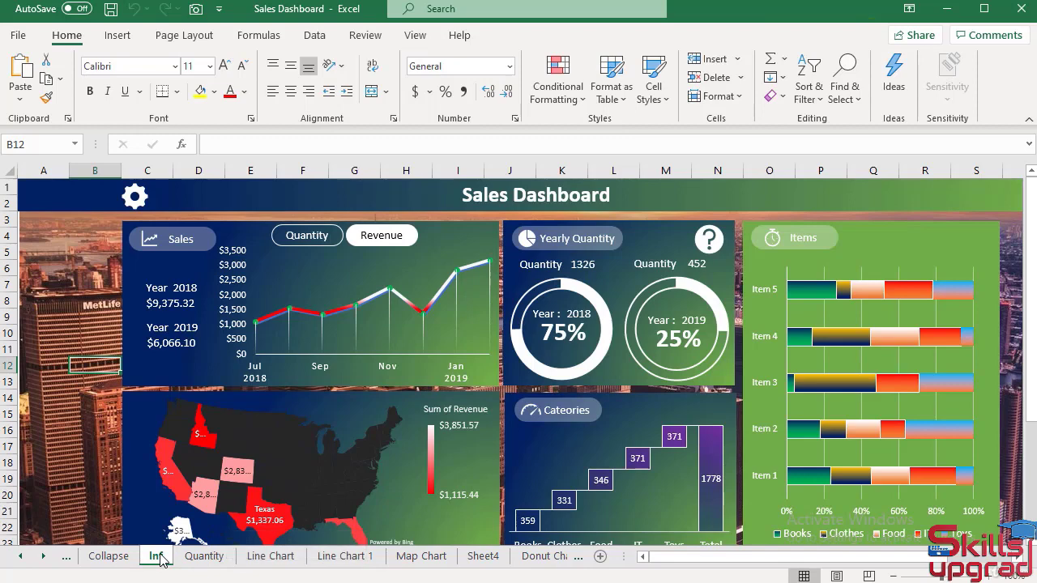
# Duplicate the Inf sheet right after the original and rename the copy as SHOW INF
pyautogui.moveTo(162, 556); pyautogui.dragTo(187, 555)
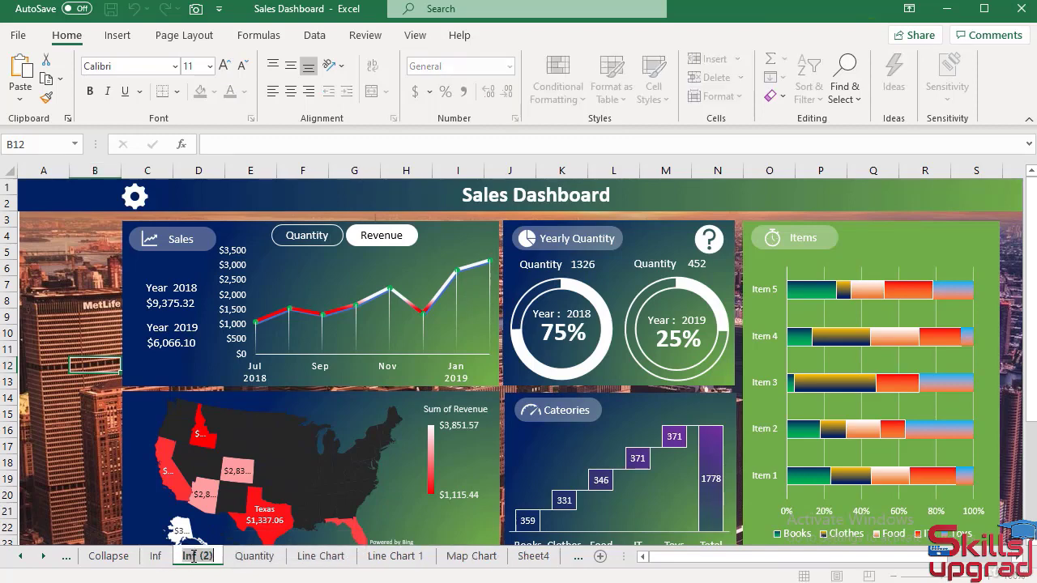
pyautogui.doubleClick(197, 555)
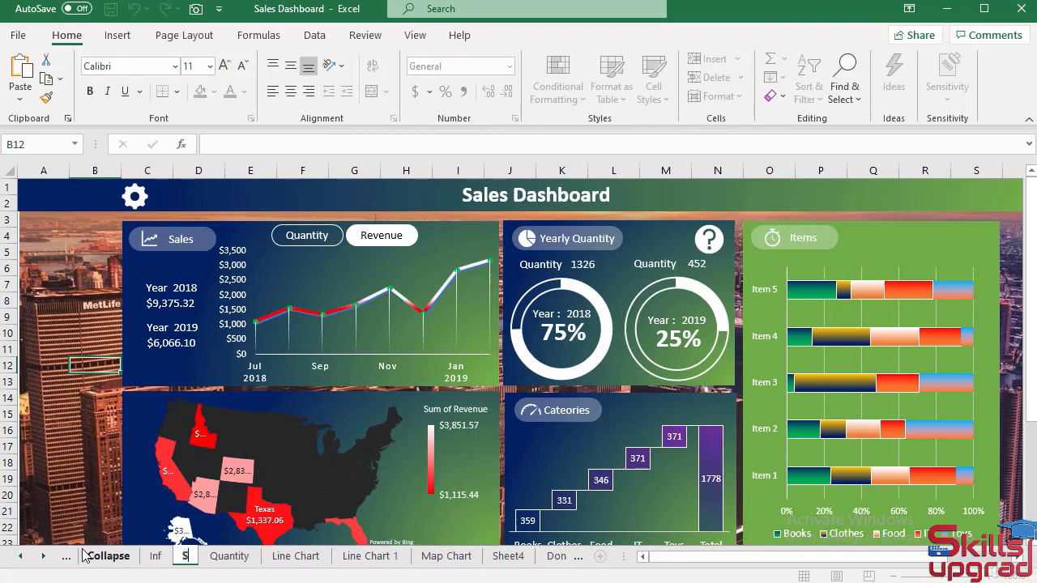
pyautogui.write('SHOW INF')
pyautogui.press('Return')
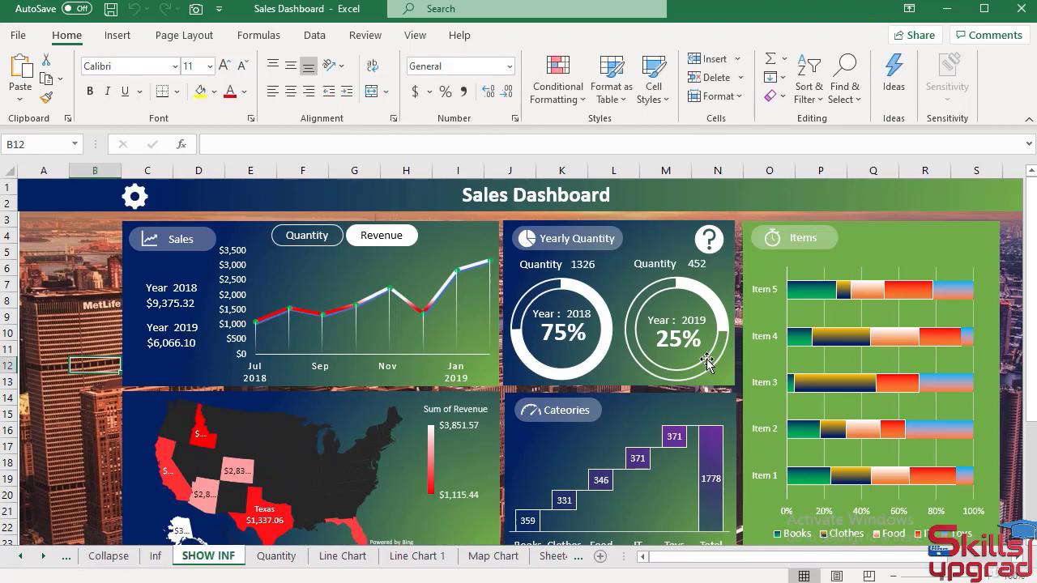
# Show the information speech bubble below the question mark icon on the SHOW INF sheet and return to the Dashboard sheet
pyautogui.click(863, 104)
pyautogui.click(892, 354)
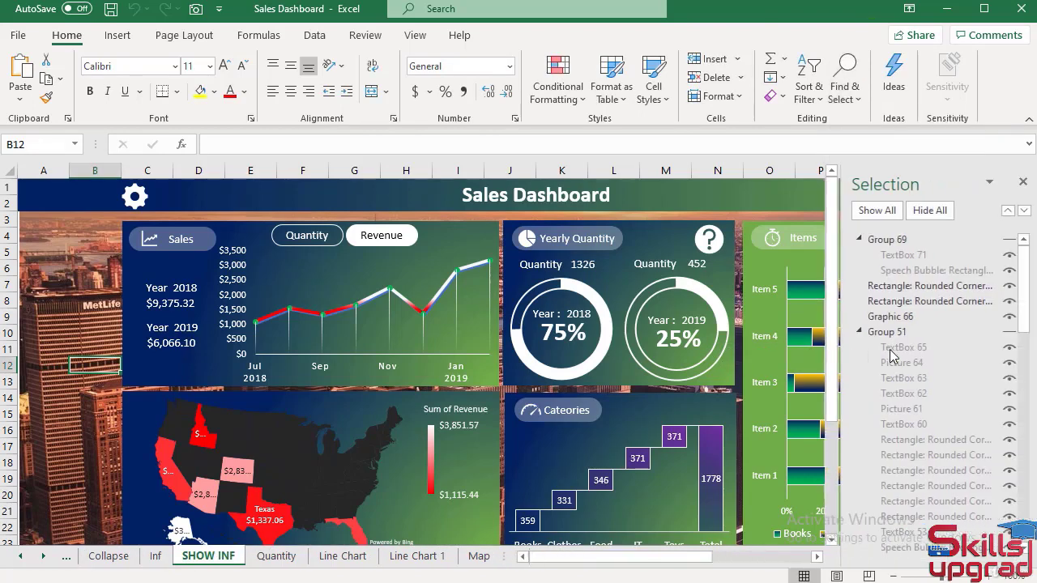
pyautogui.click(1007, 241)
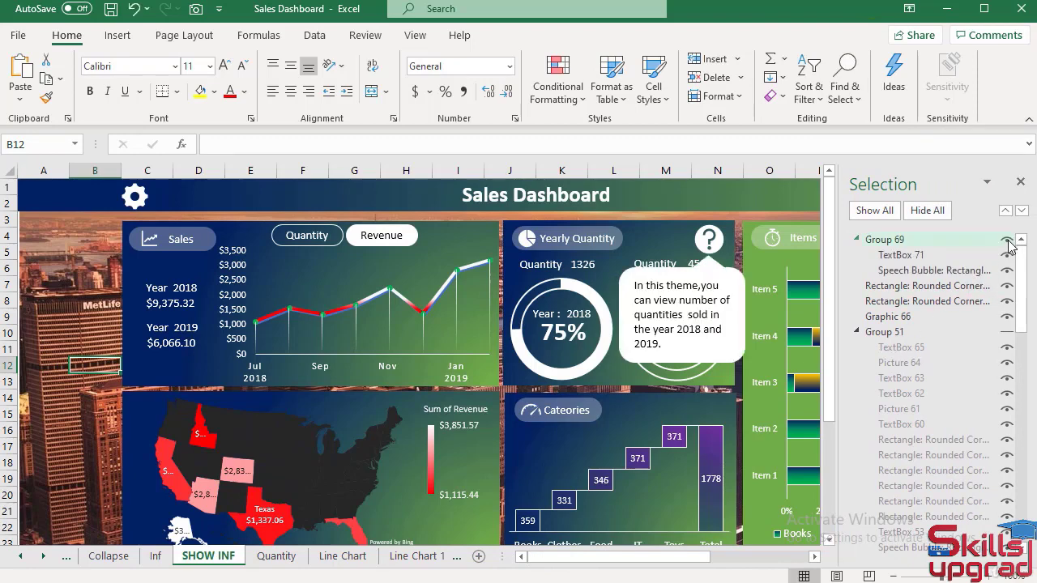
pyautogui.click(1020, 185)
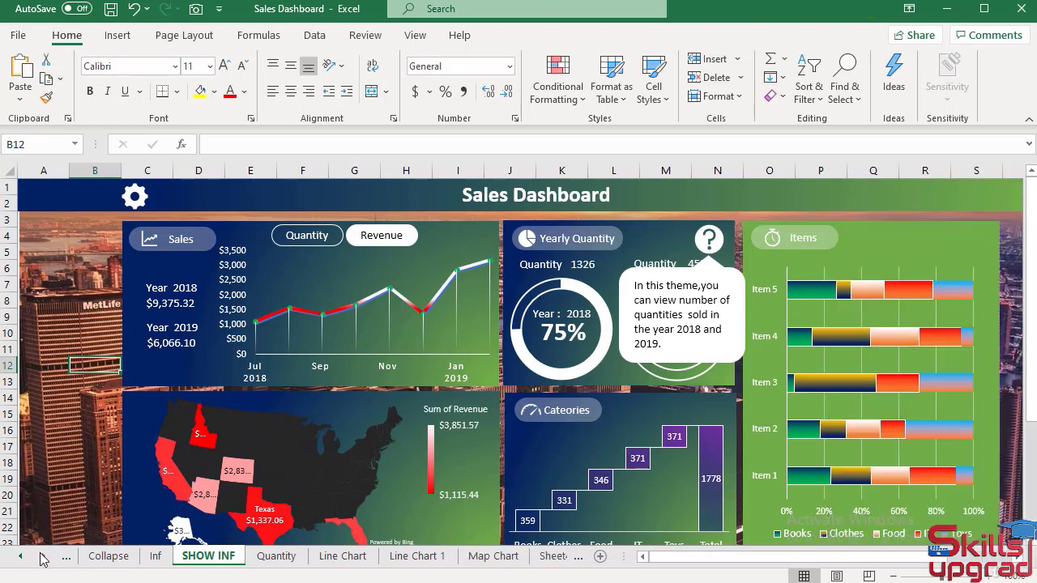
pyautogui.click(22, 557)
pyautogui.click(22, 556)
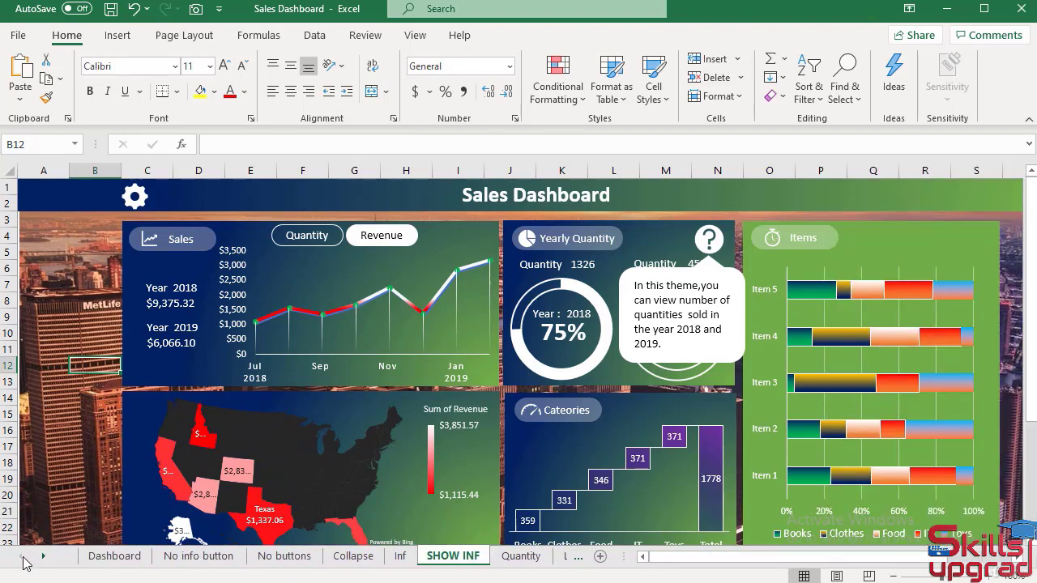
pyautogui.click(104, 558)
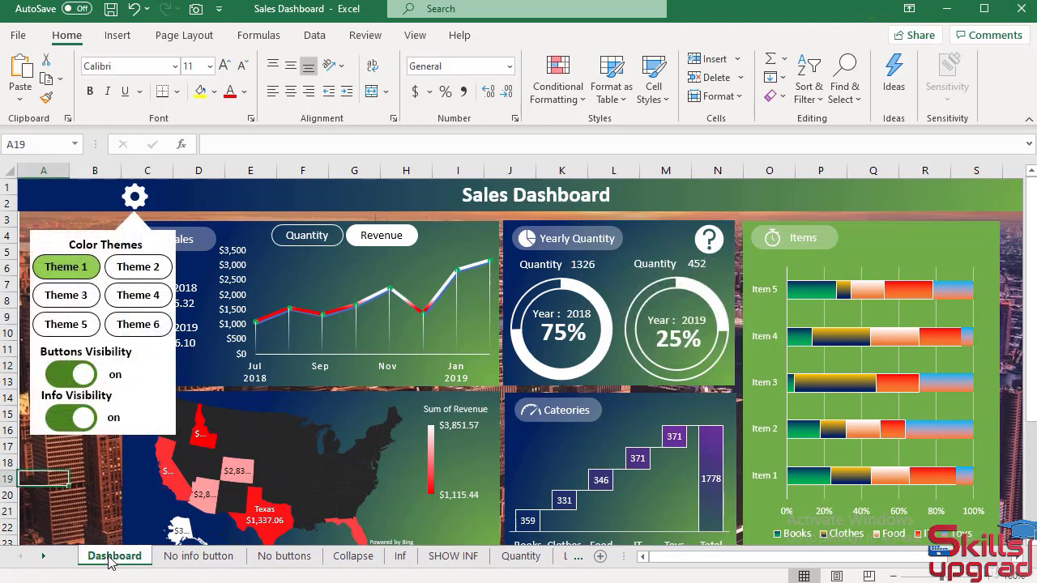